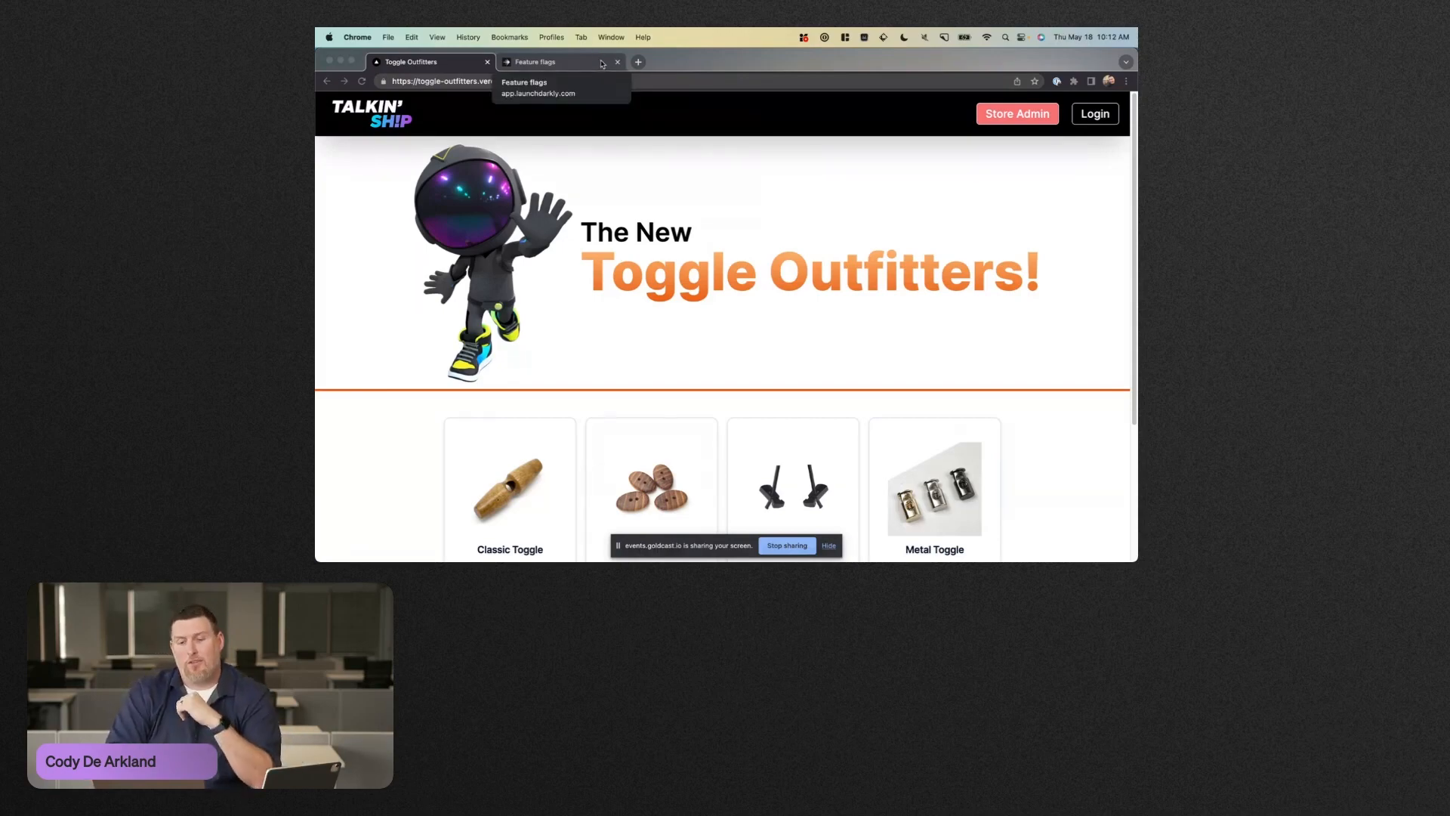
Step: Switch to LaunchDarkly, turn off targeting for the Release Toggle Outfitters Updated Storefront flag, save, and check the storefront page
click(567, 62)
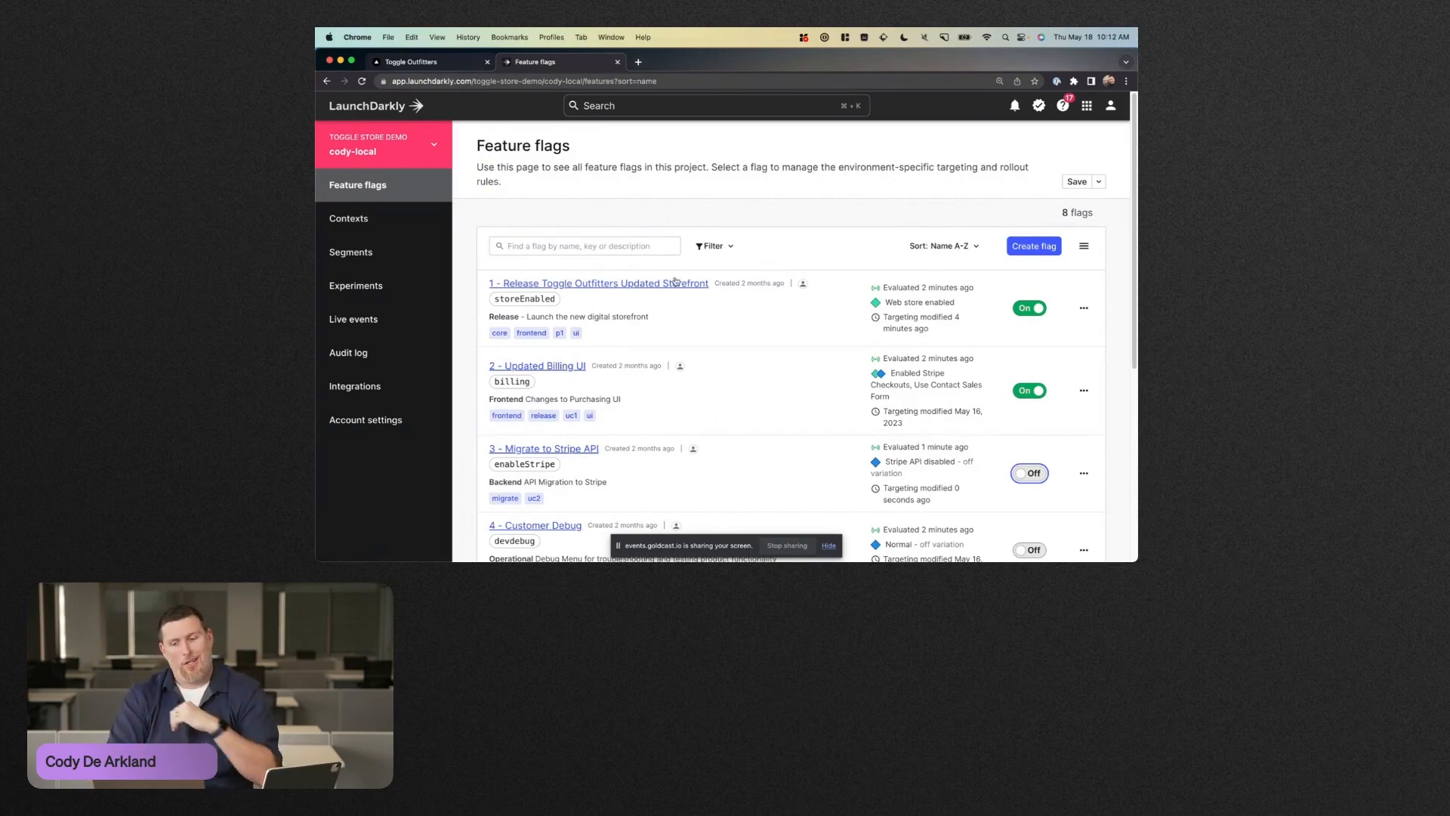
click(1028, 308)
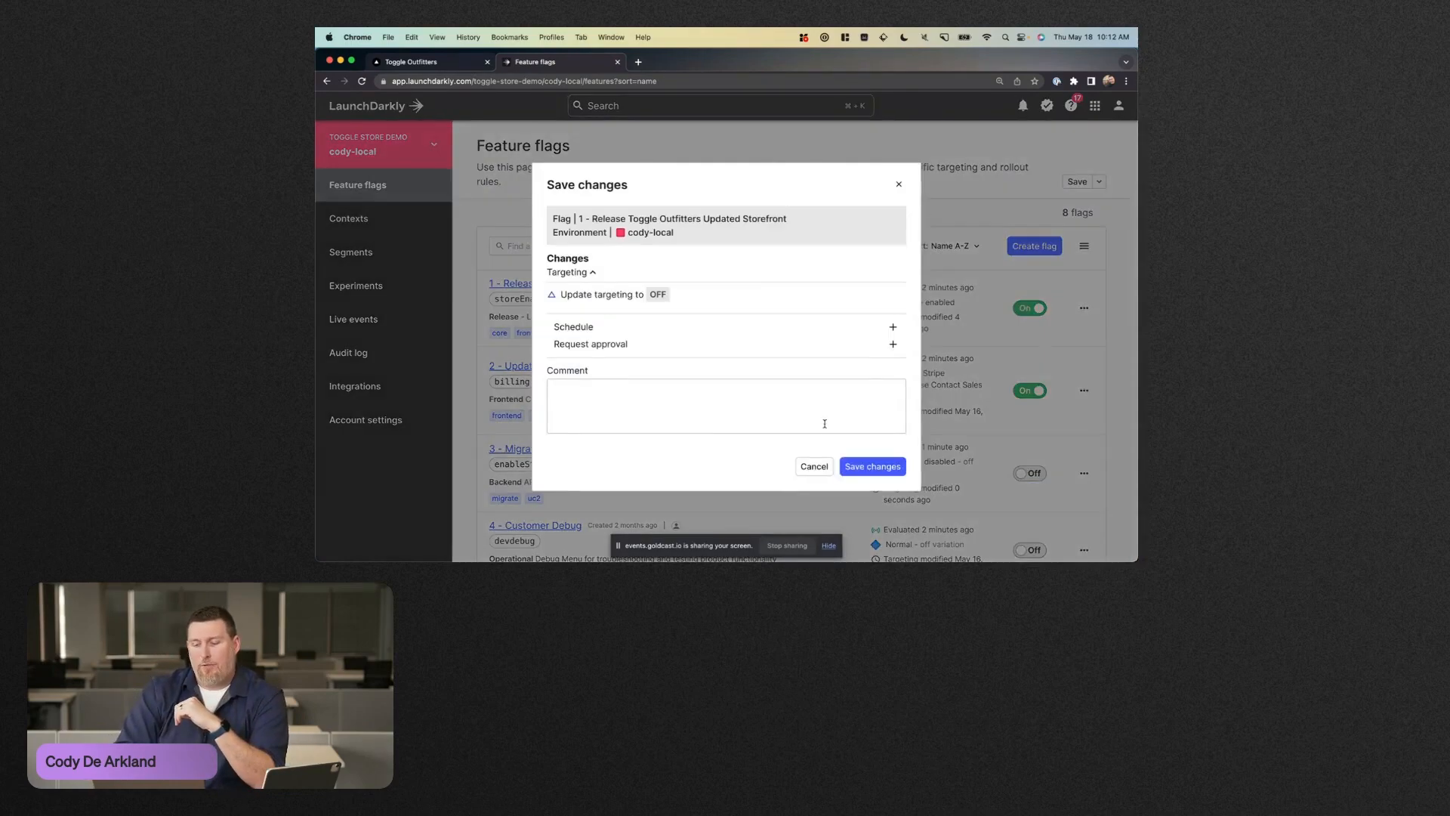
click(869, 466)
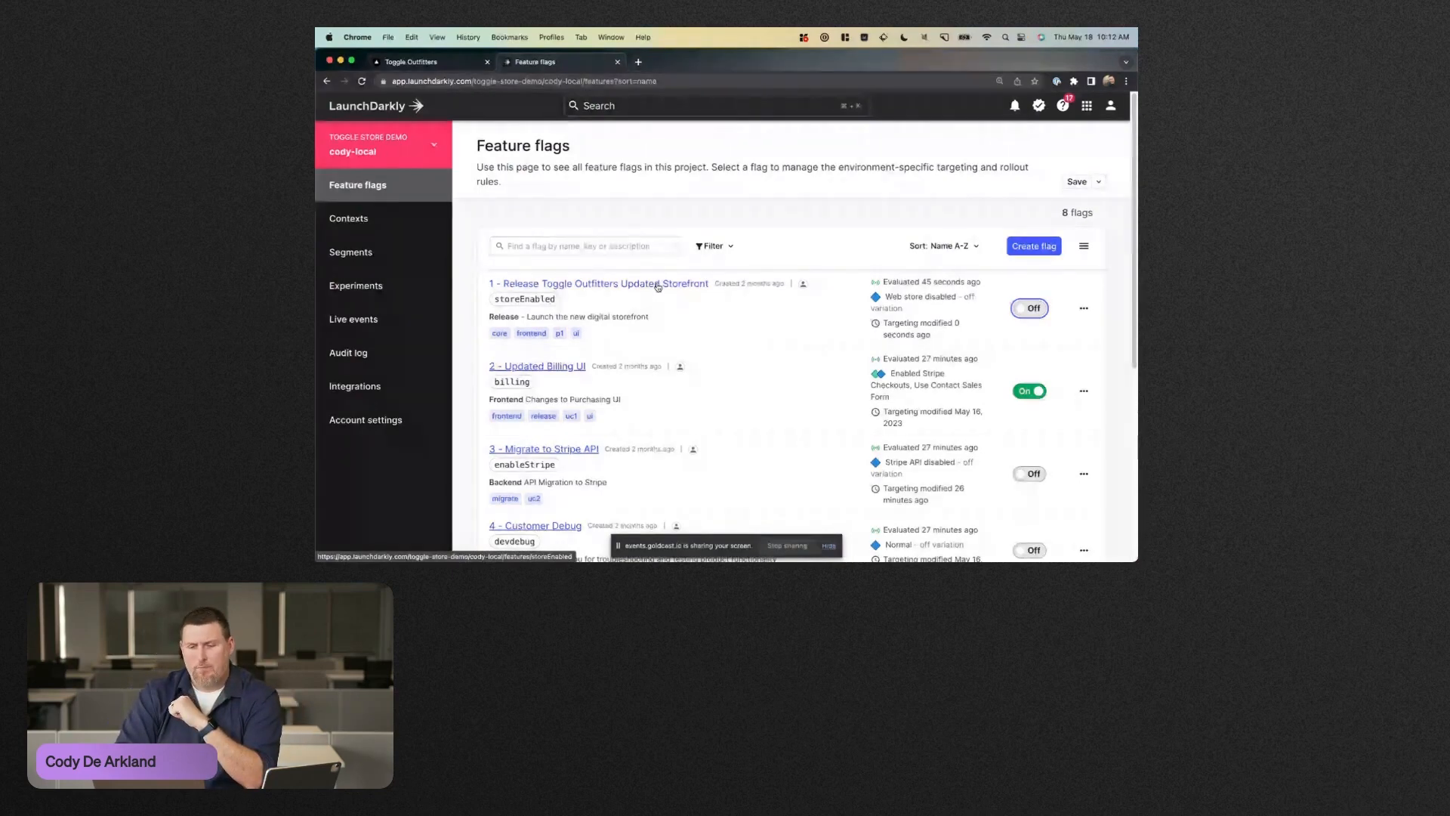
click(448, 64)
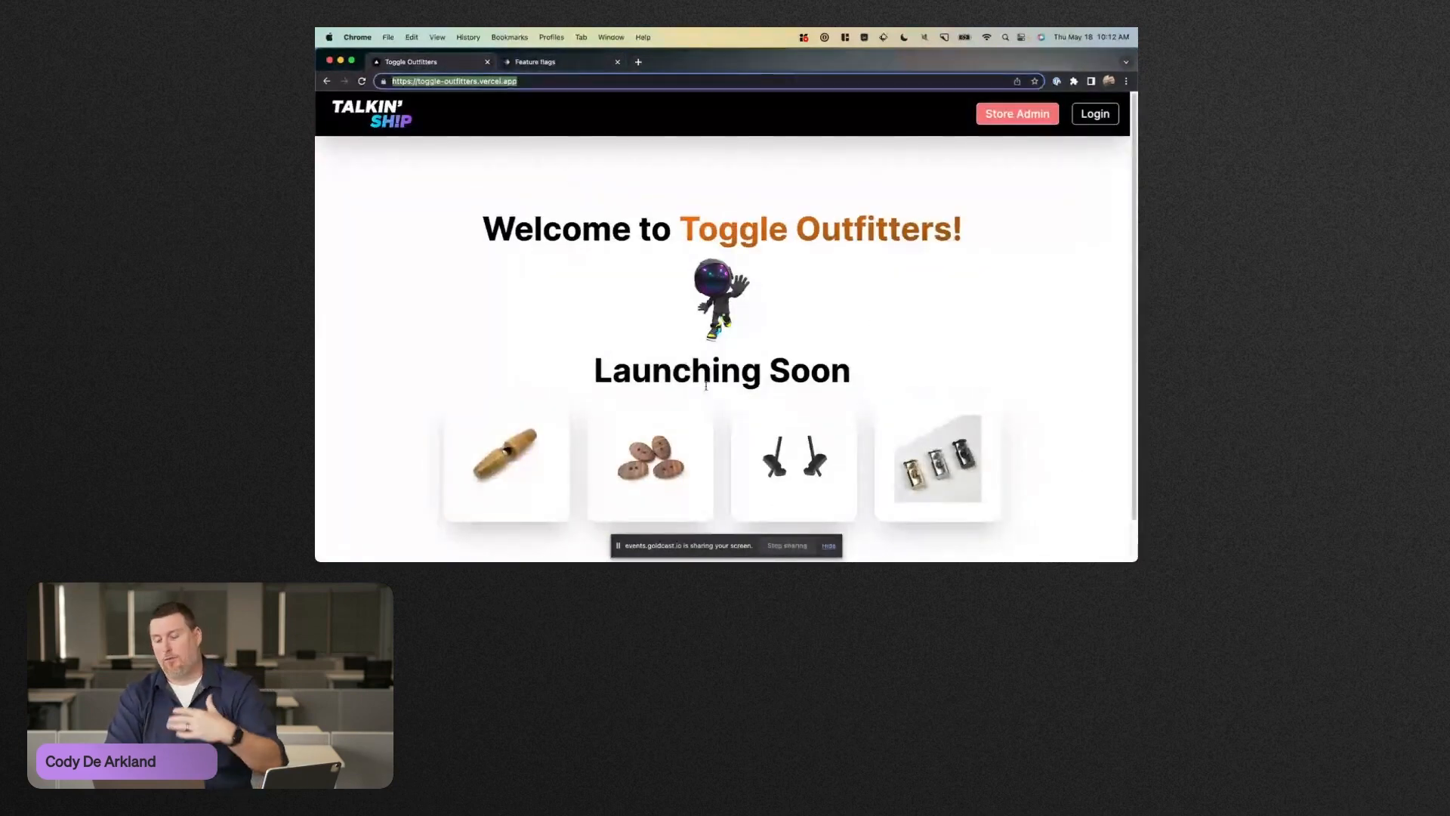
Step: Turn targeting for the Release Toggle Outfitters Updated Storefront flag back on in LaunchDarkly, save, and return to the storefront
click(561, 67)
click(1033, 309)
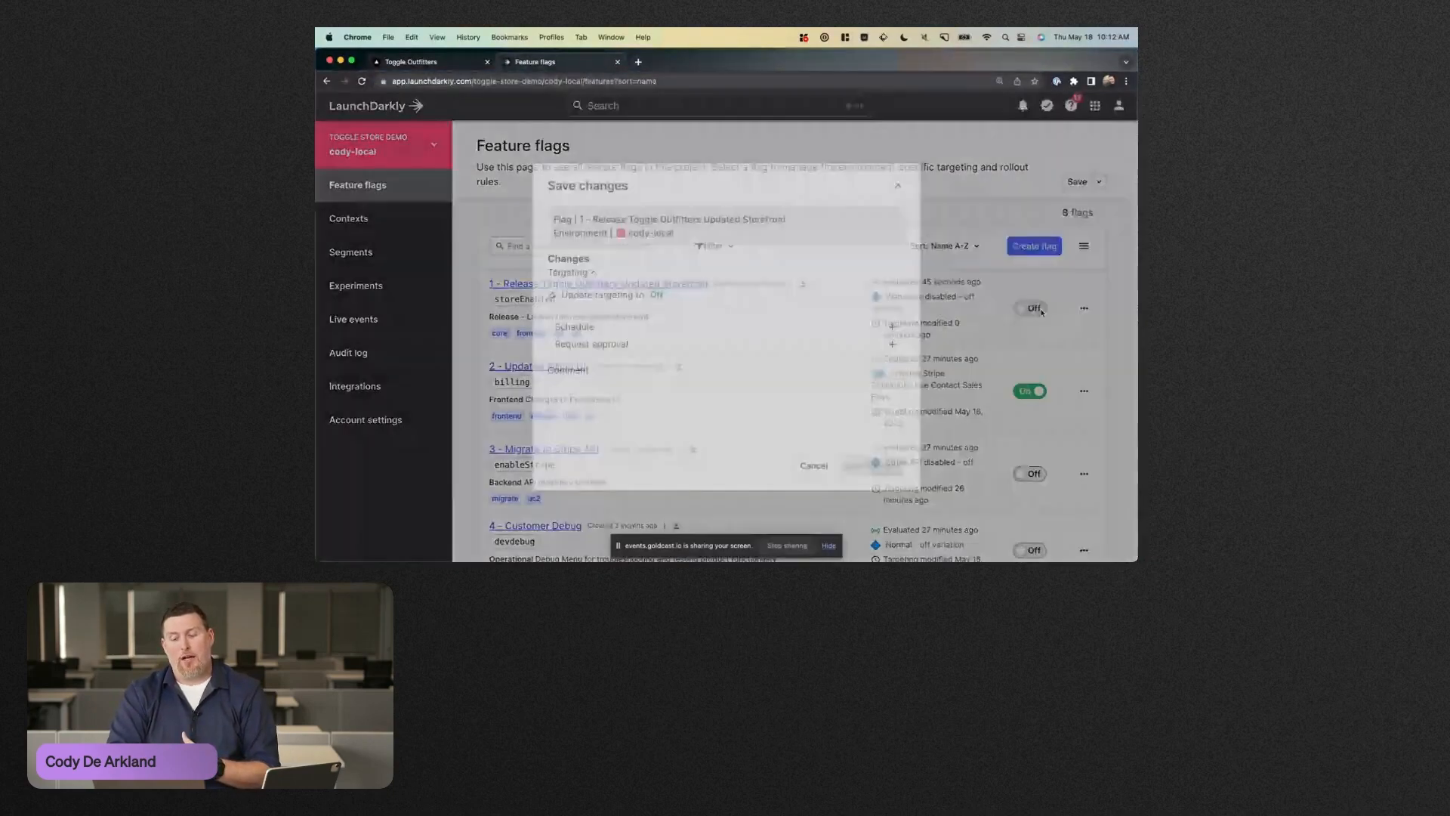
click(891, 465)
click(445, 67)
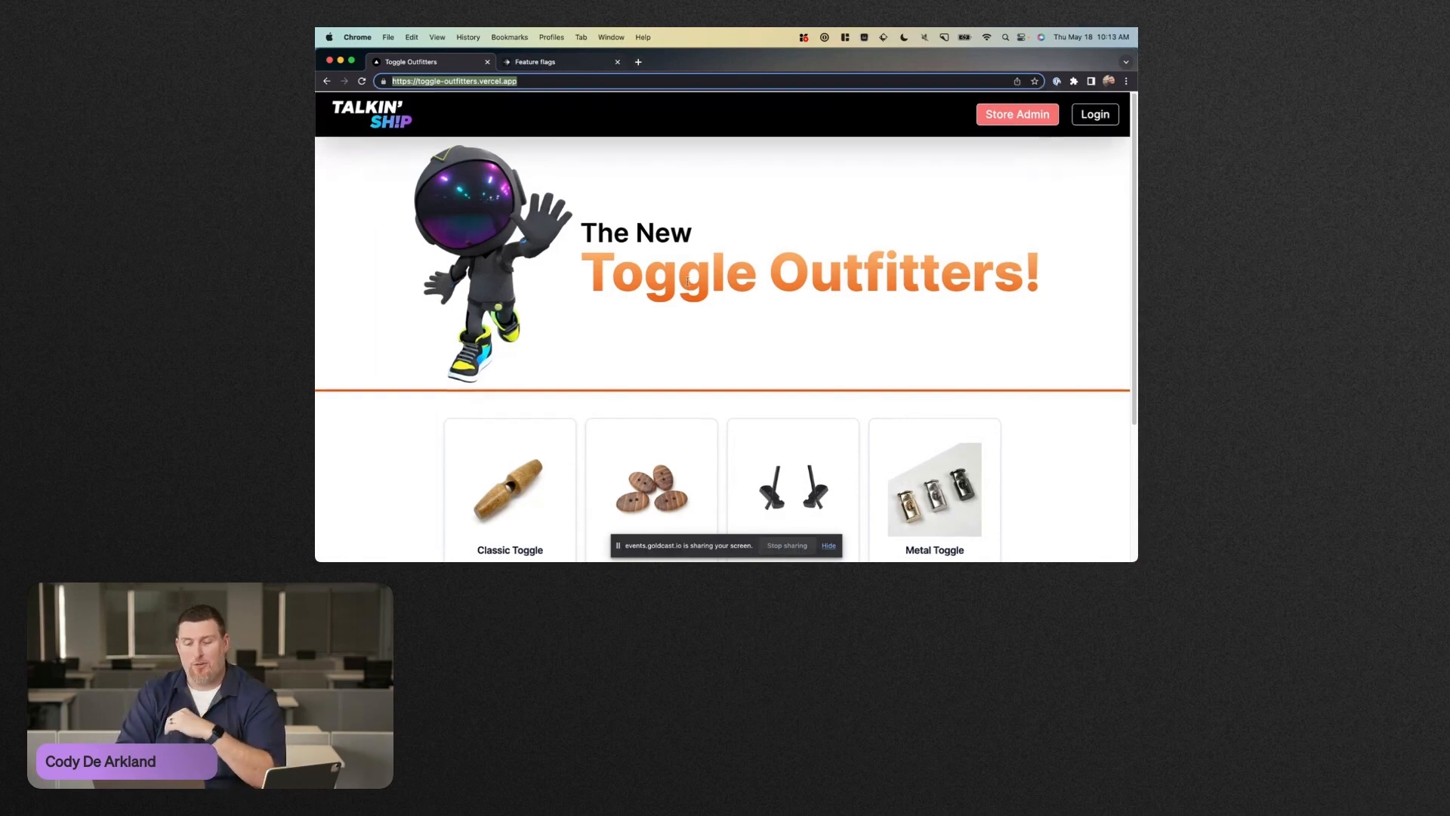
Step: Open the Updated Billing UI flag in LaunchDarkly and examine its targeting rule and default rule
click(587, 67)
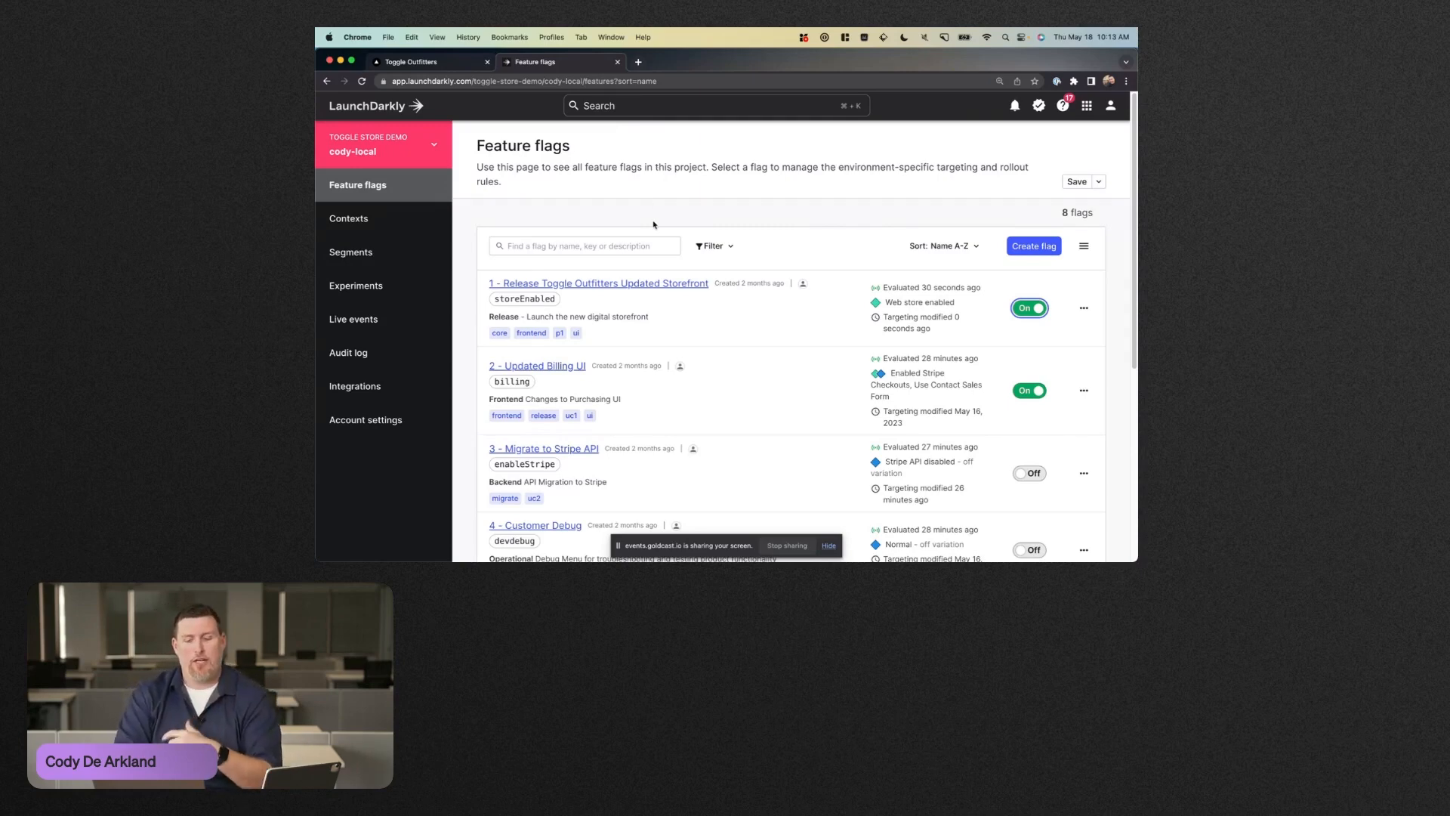
key(super+1)
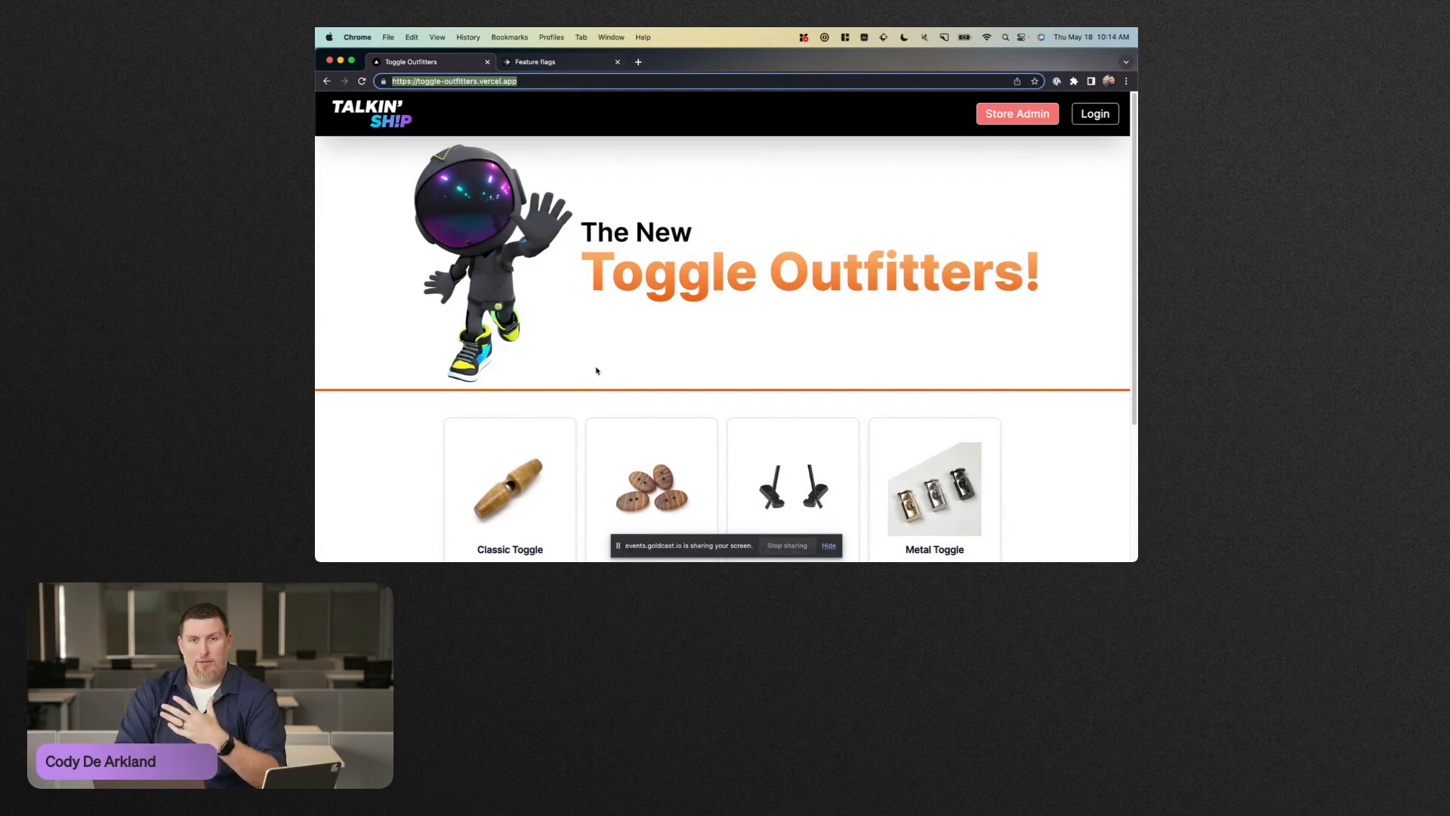
click(553, 62)
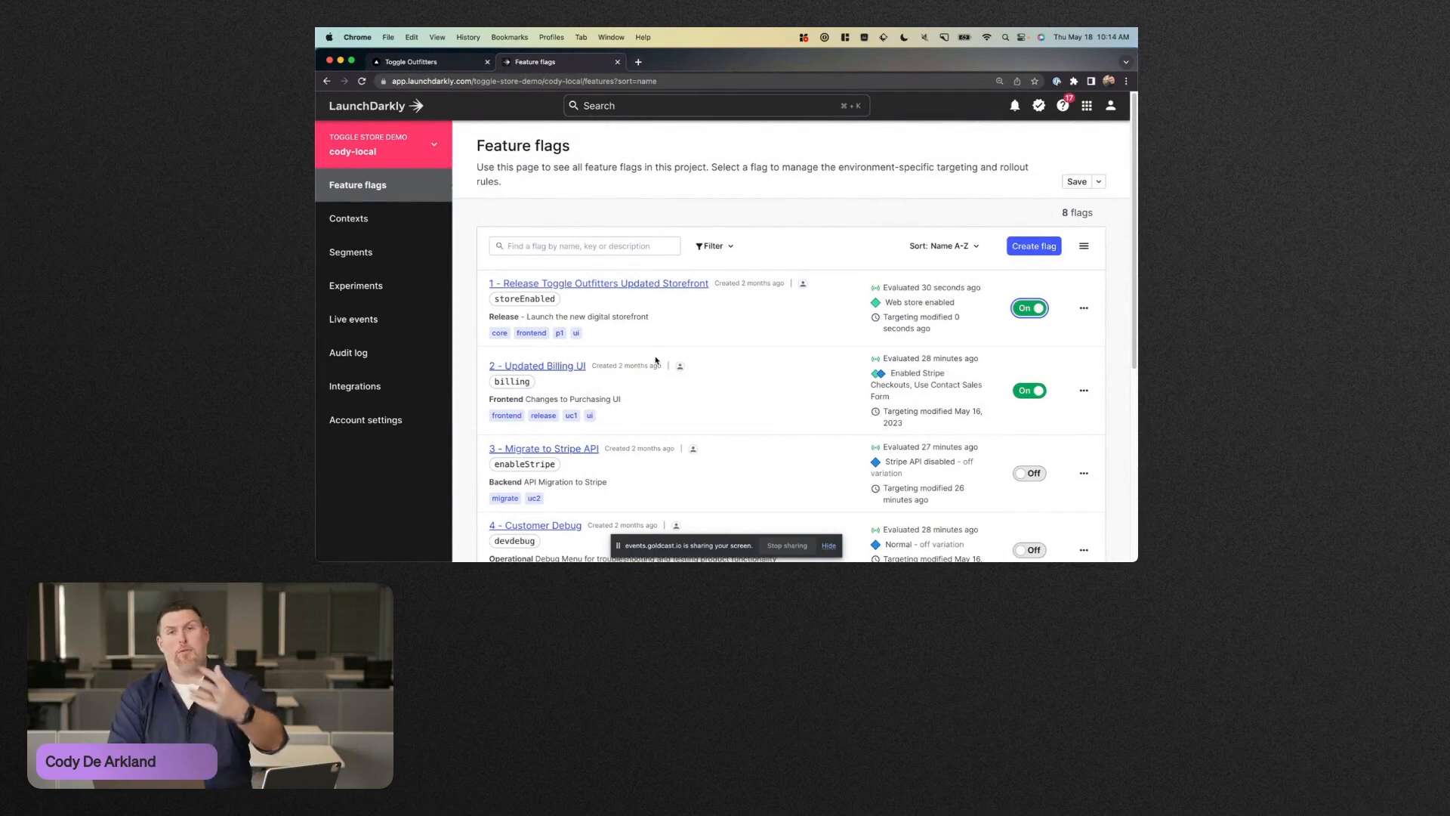
click(573, 368)
scroll(750, 346, down, 3)
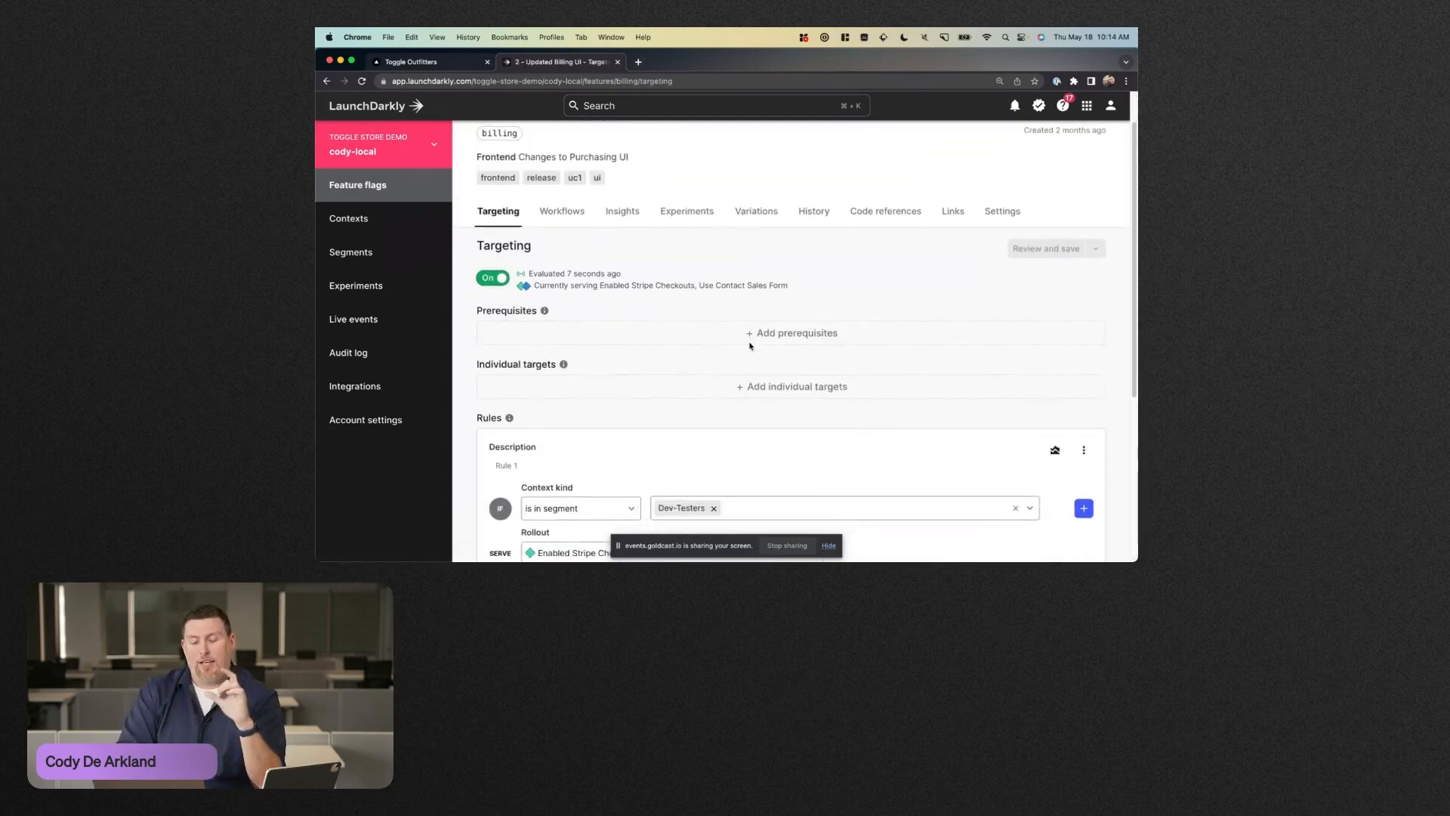
scroll(750, 346, down, 3)
mouse_move(704, 385)
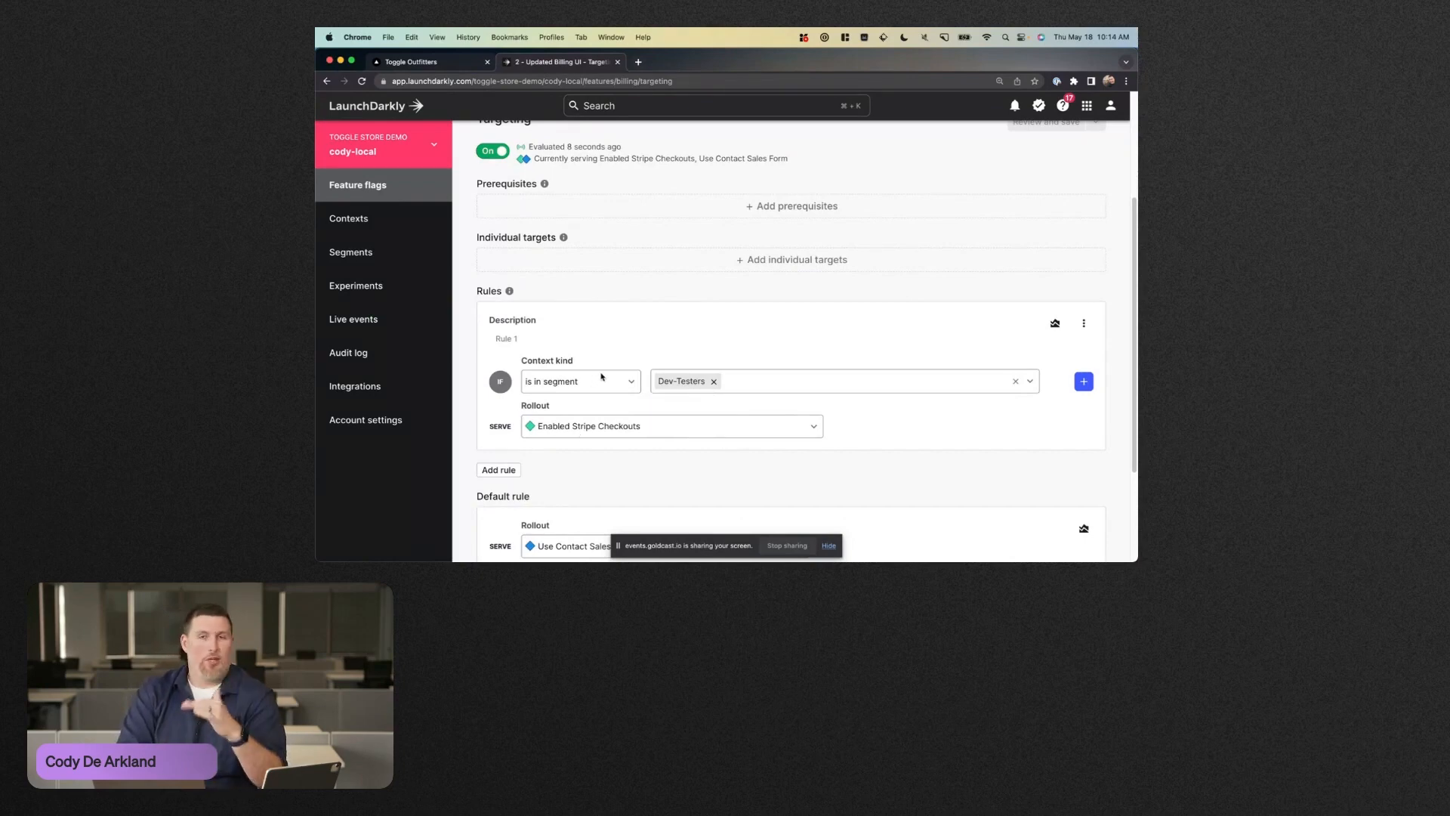
scroll(602, 376, down, 1)
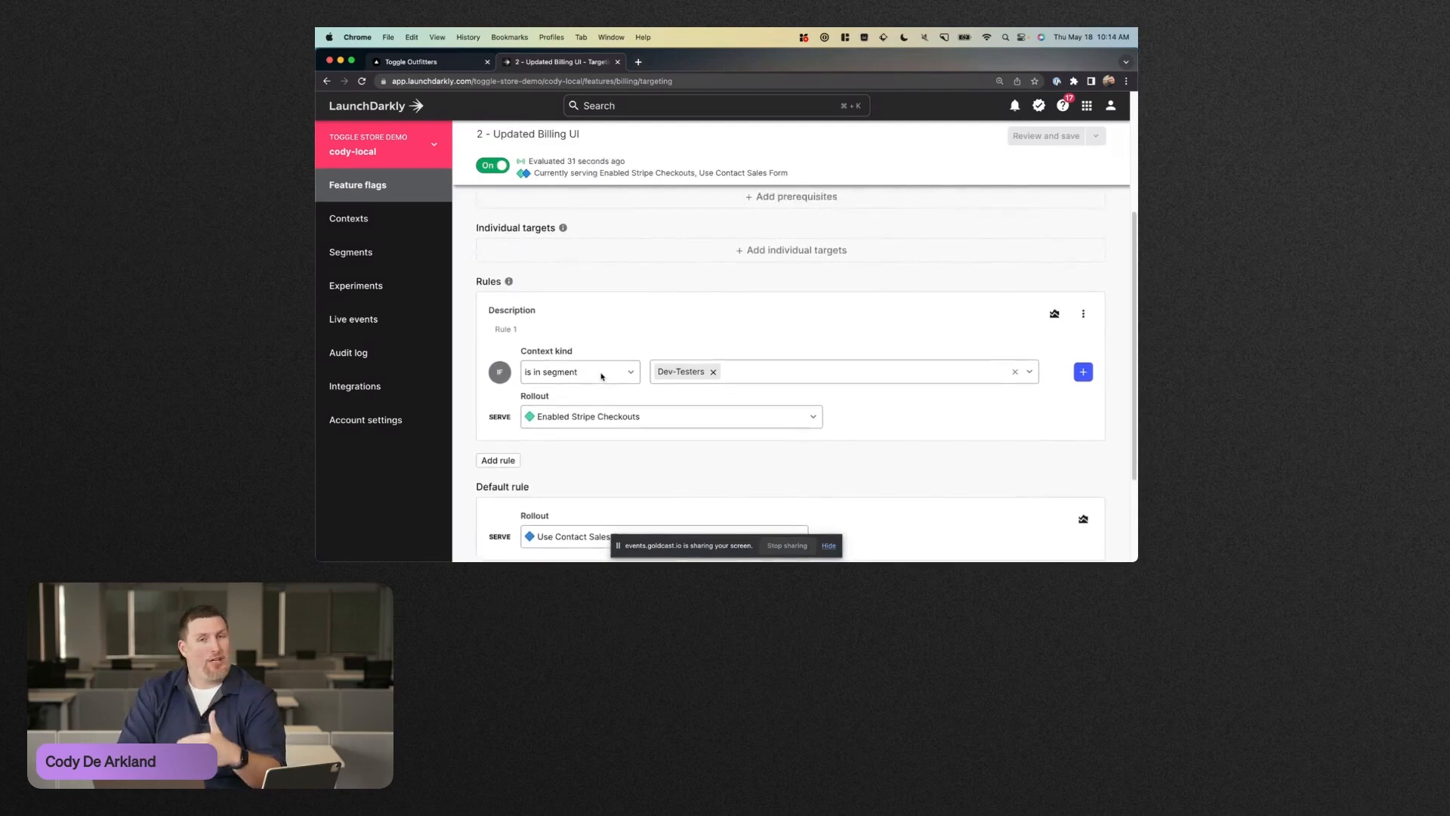
scroll(602, 376, up, 2)
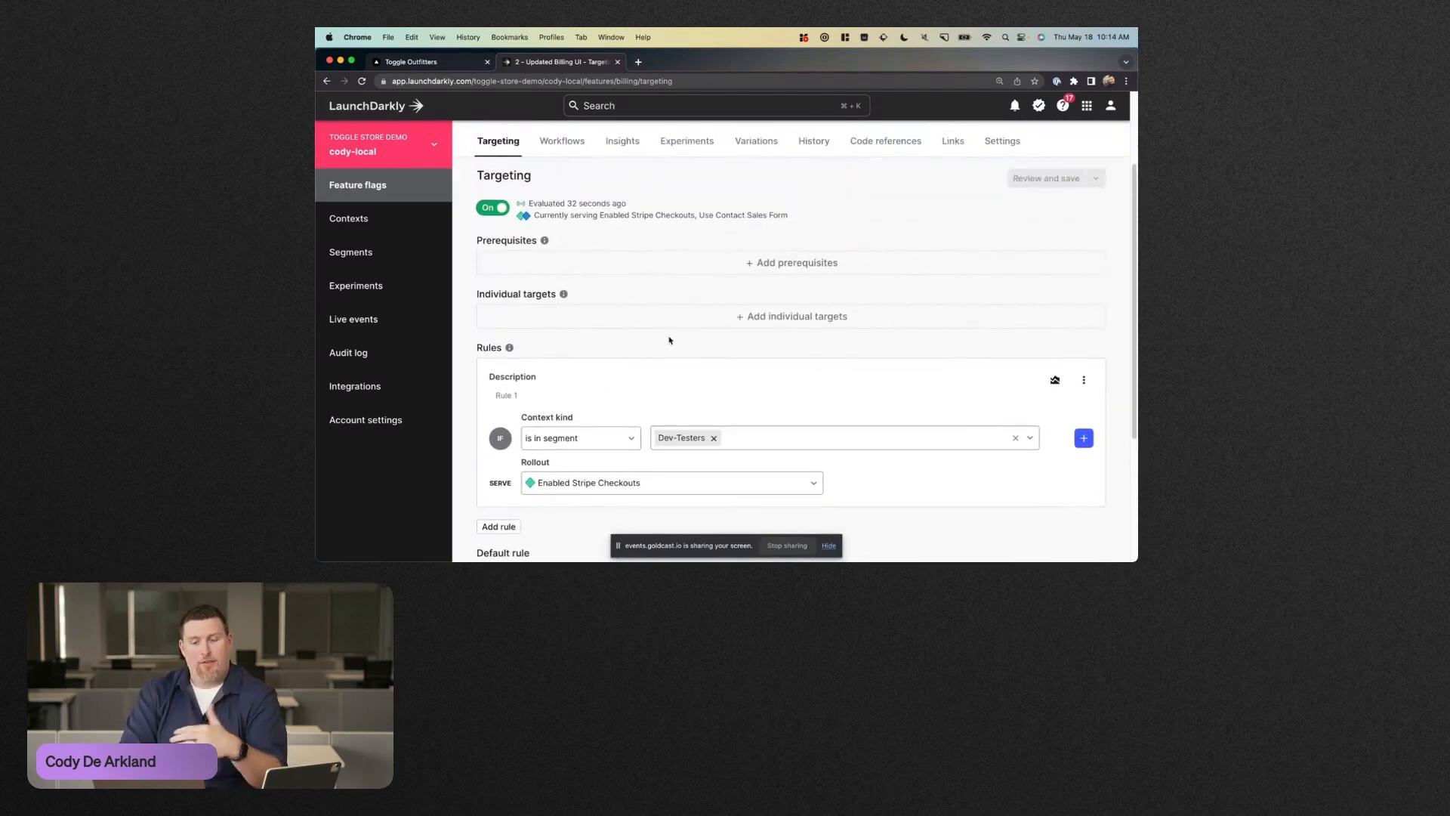
Step: Switch to the Toggle Outfitters storefront, view the reservation form for the Classic Toggle, and close it
click(445, 63)
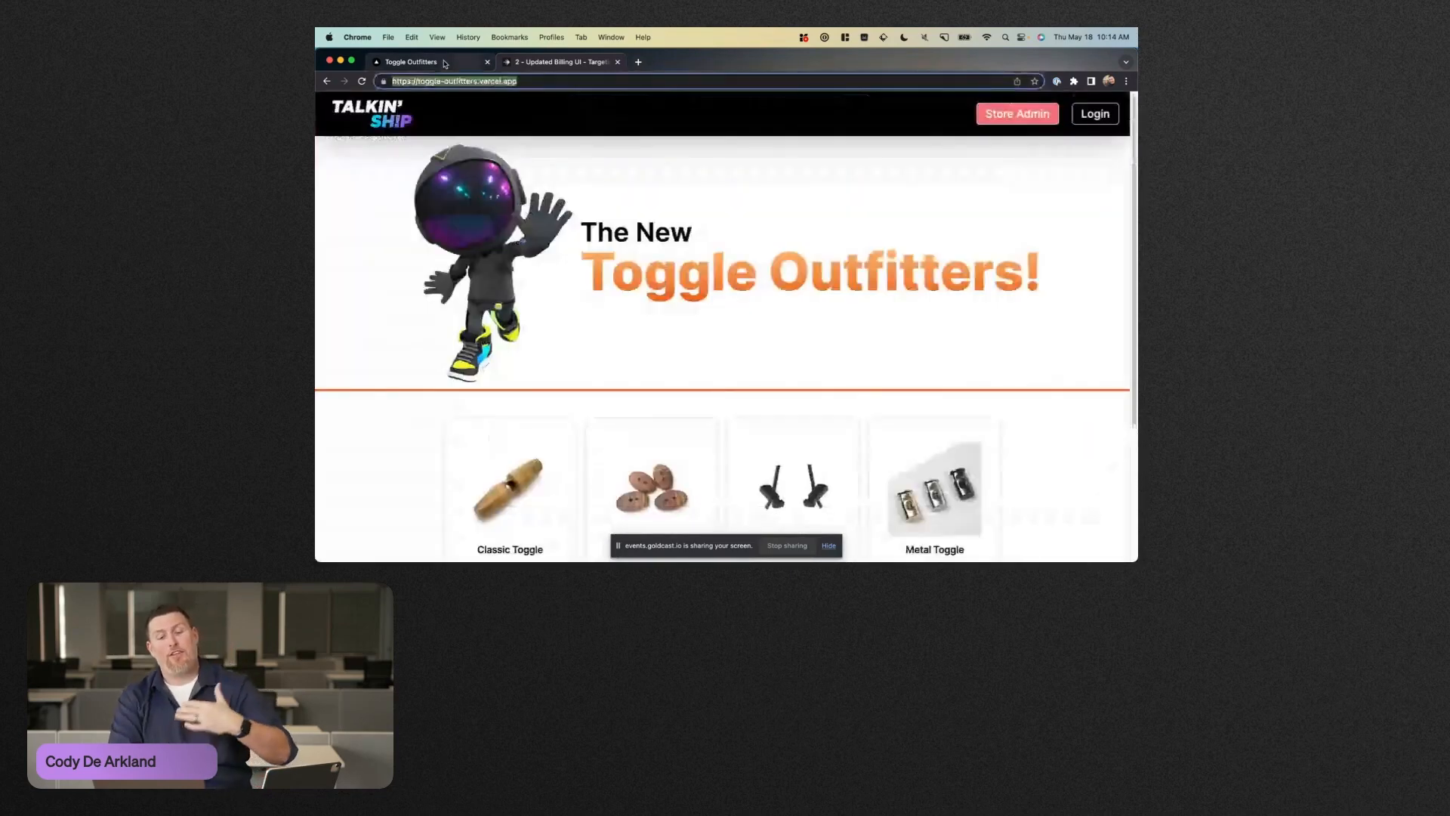
scroll(599, 156, down, 3)
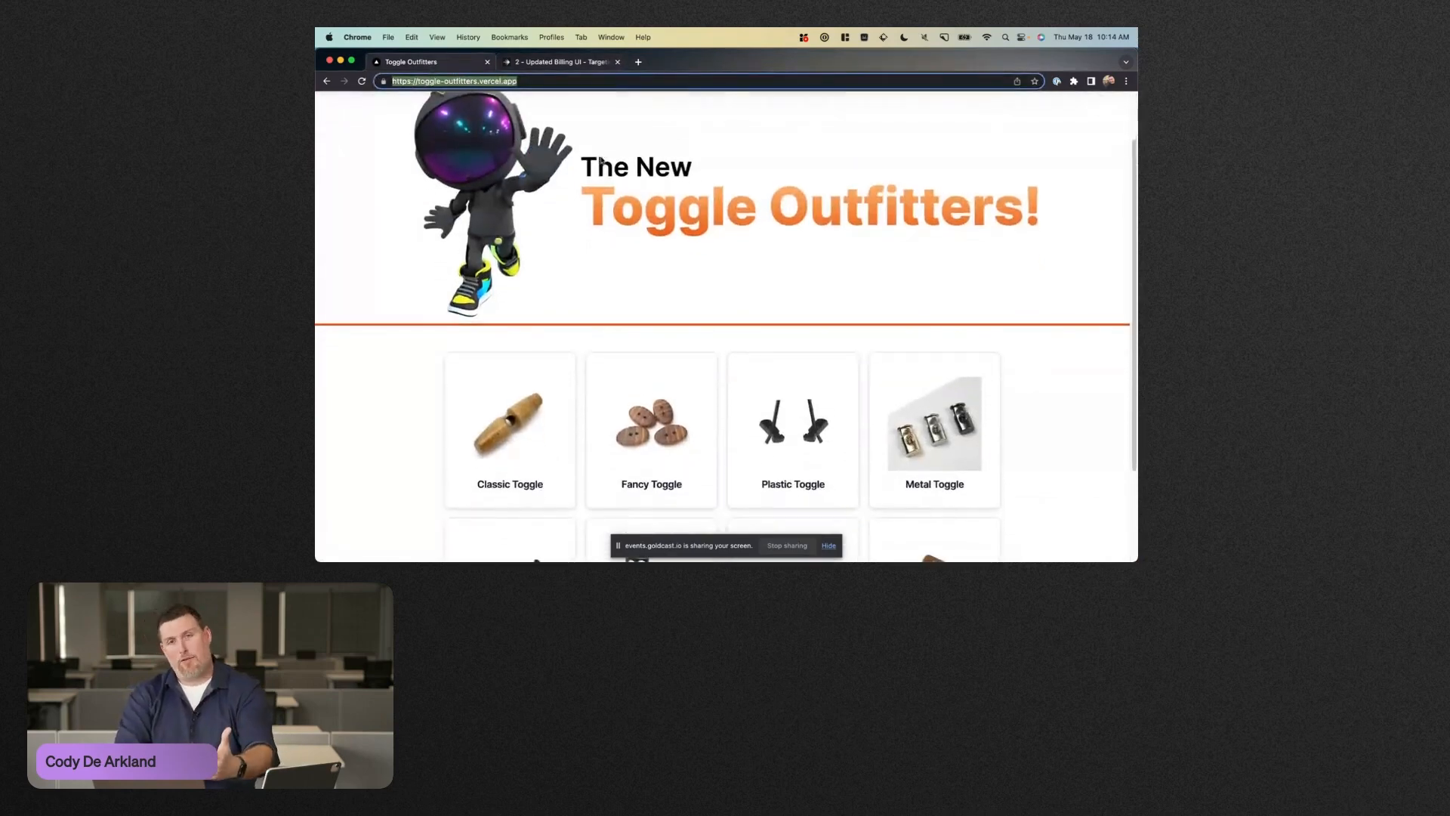
scroll(601, 156, down, 1)
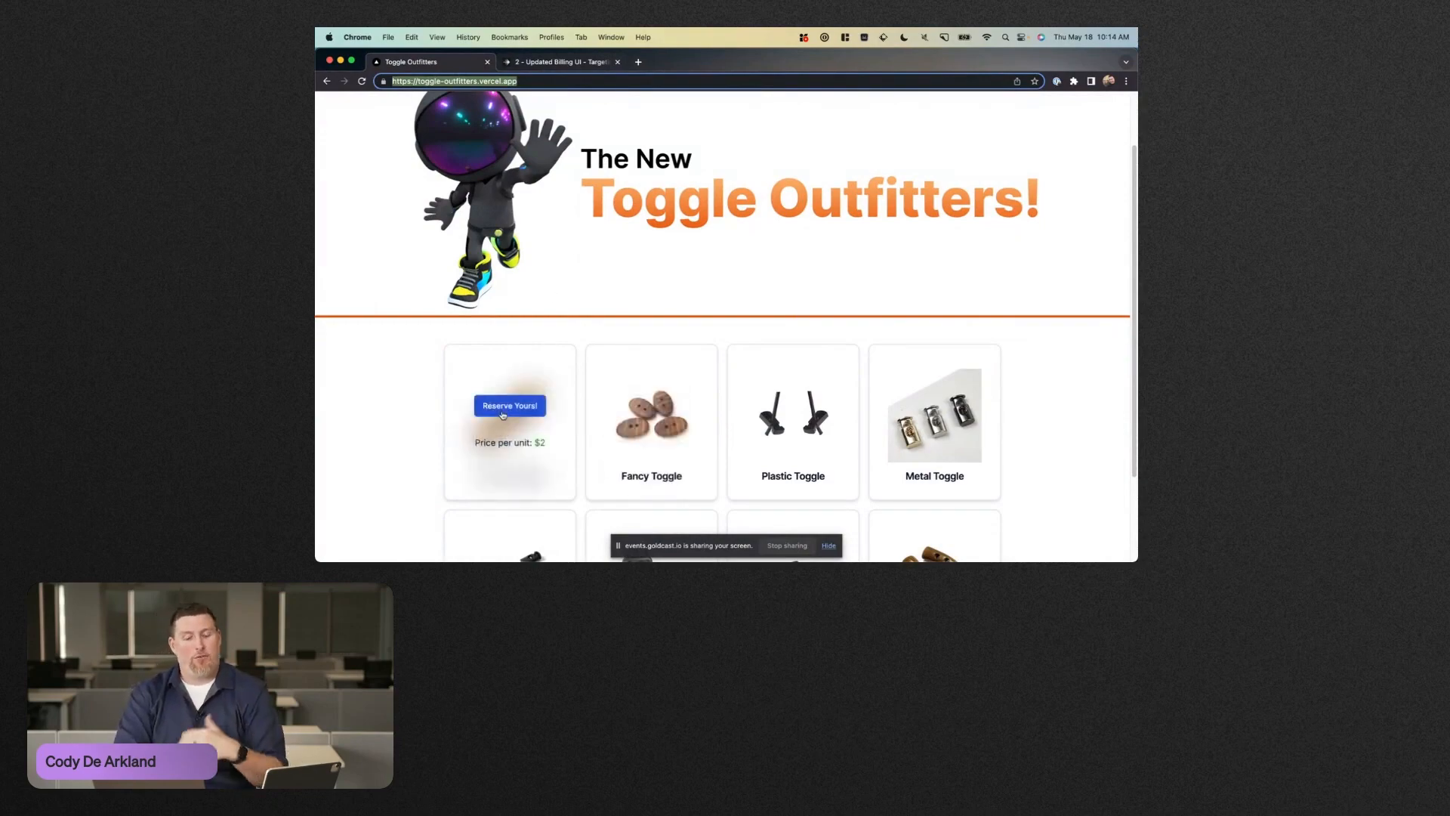
click(502, 408)
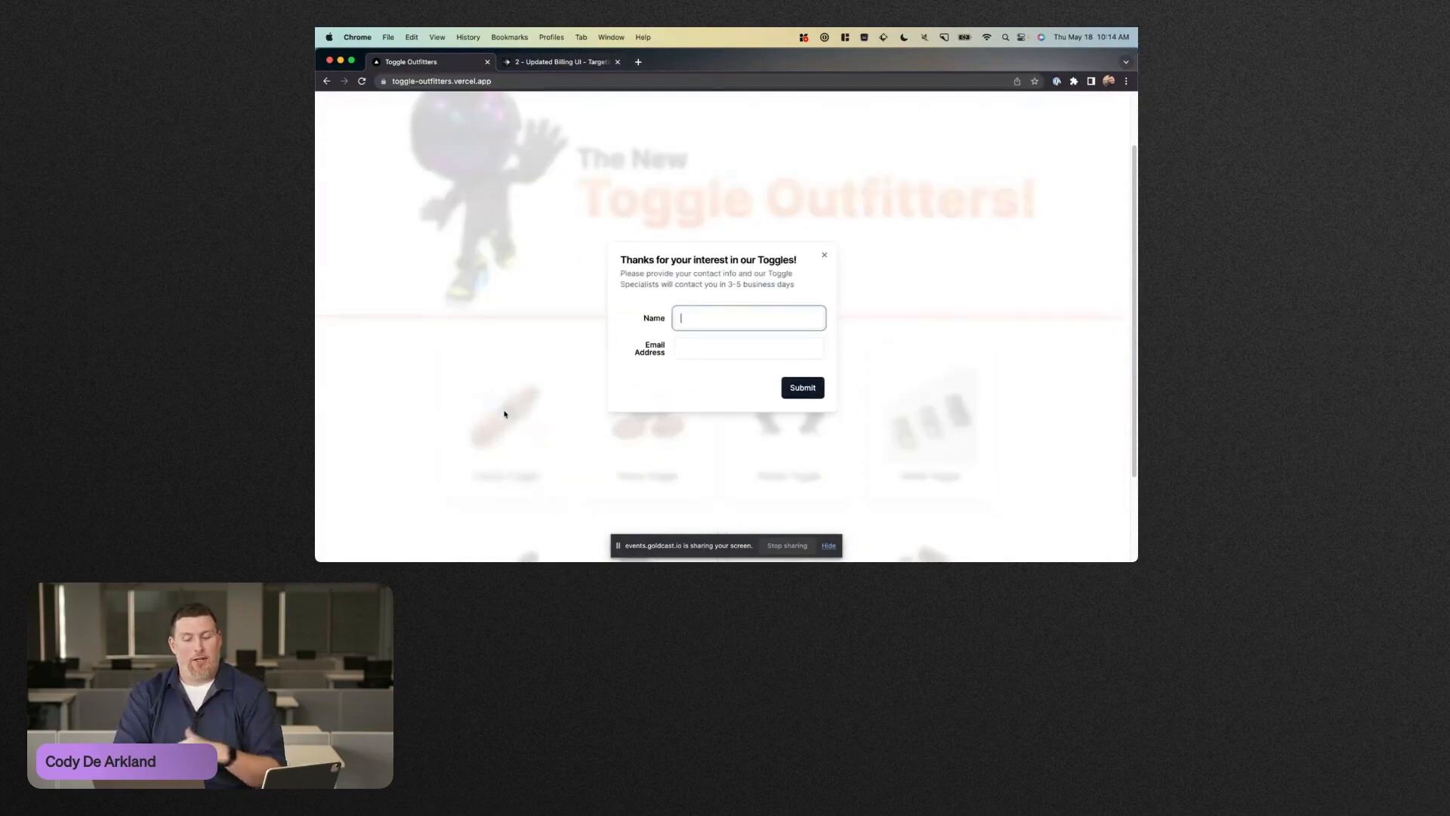
click(824, 255)
scroll(920, 298, up, 2)
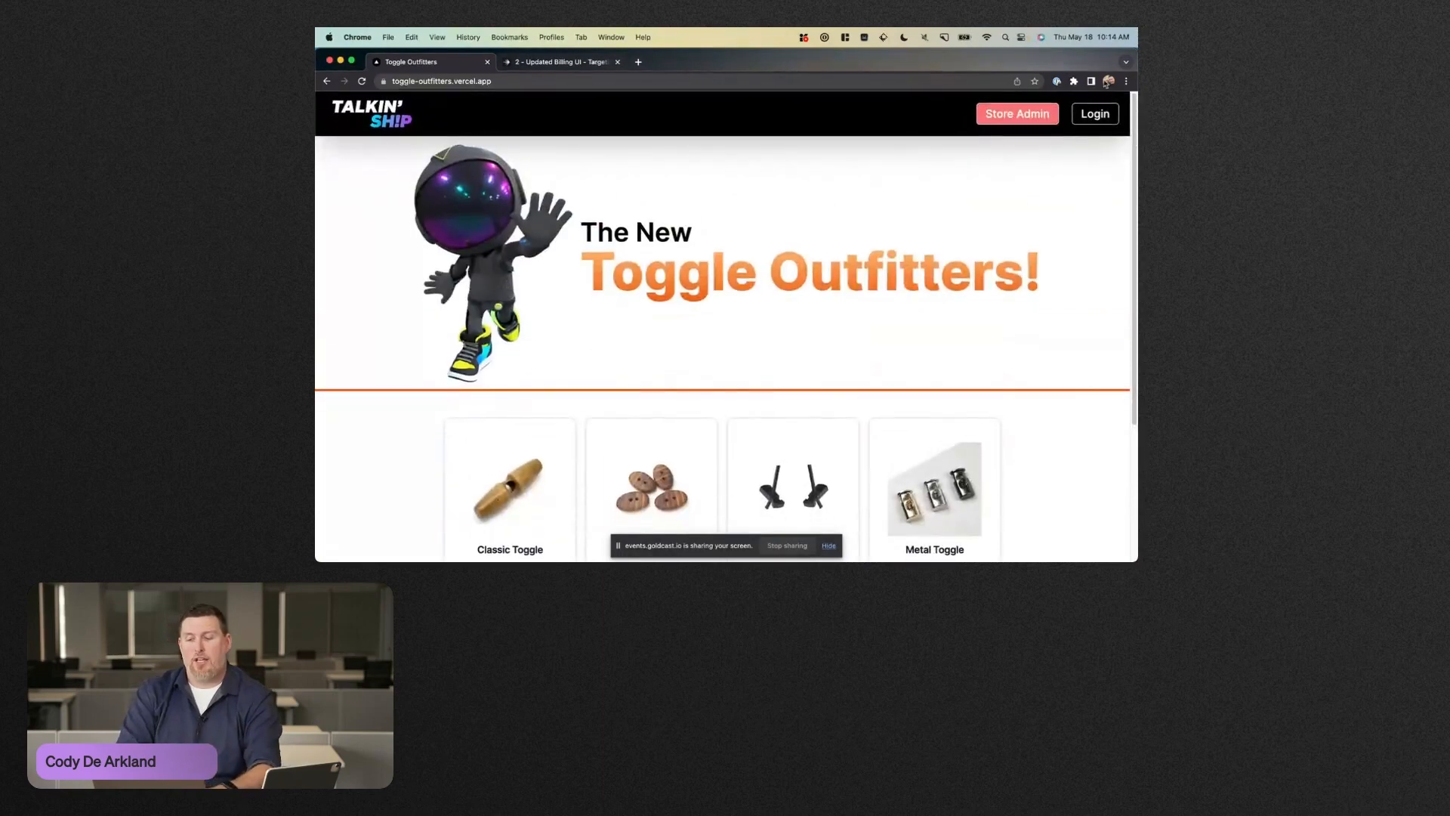
Step: Log in to the Toggle Outfitters store with the tester's username
click(1087, 113)
text(coody)
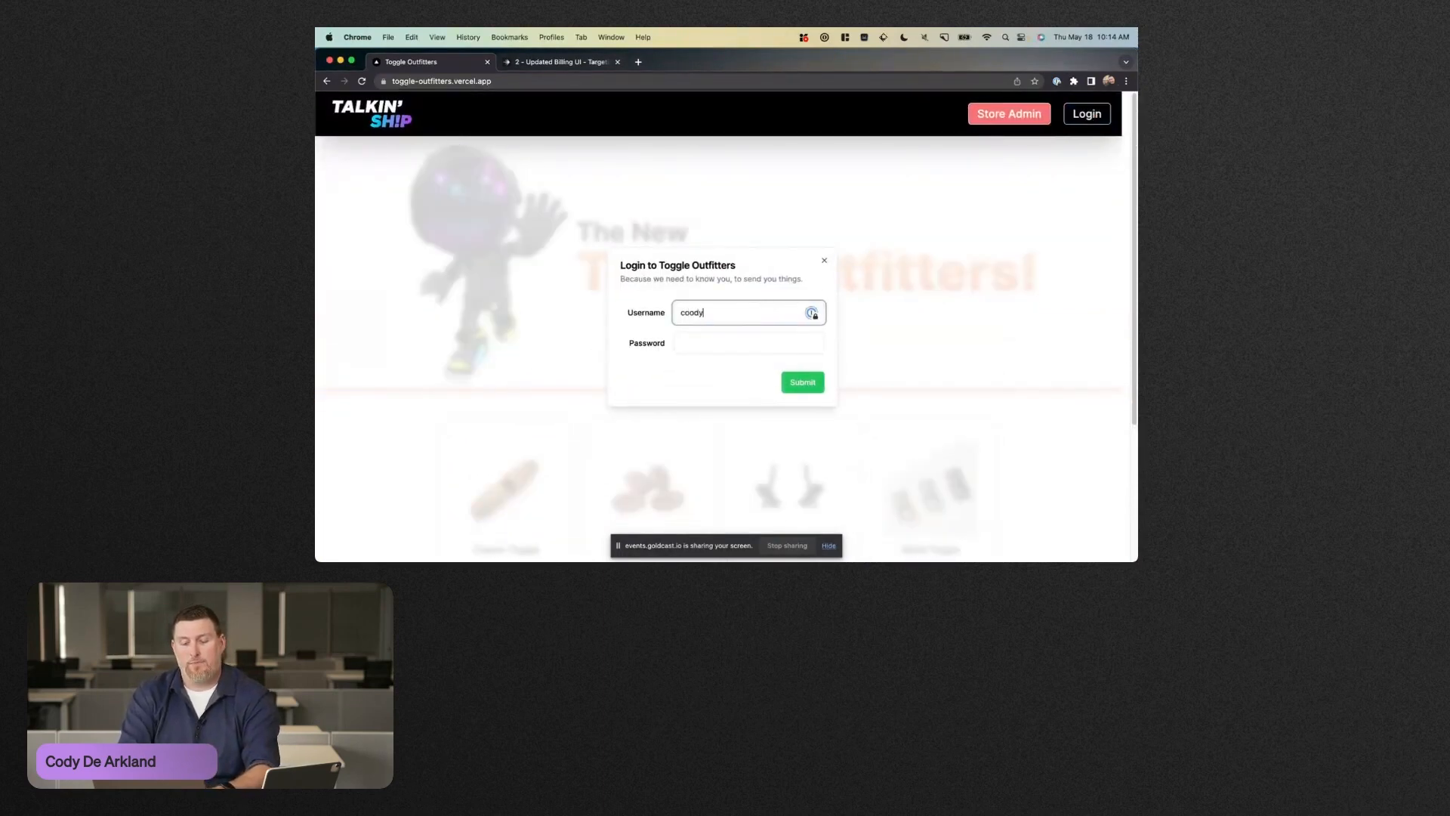
key(BackSpace)
key(BackSpace)
text(d)
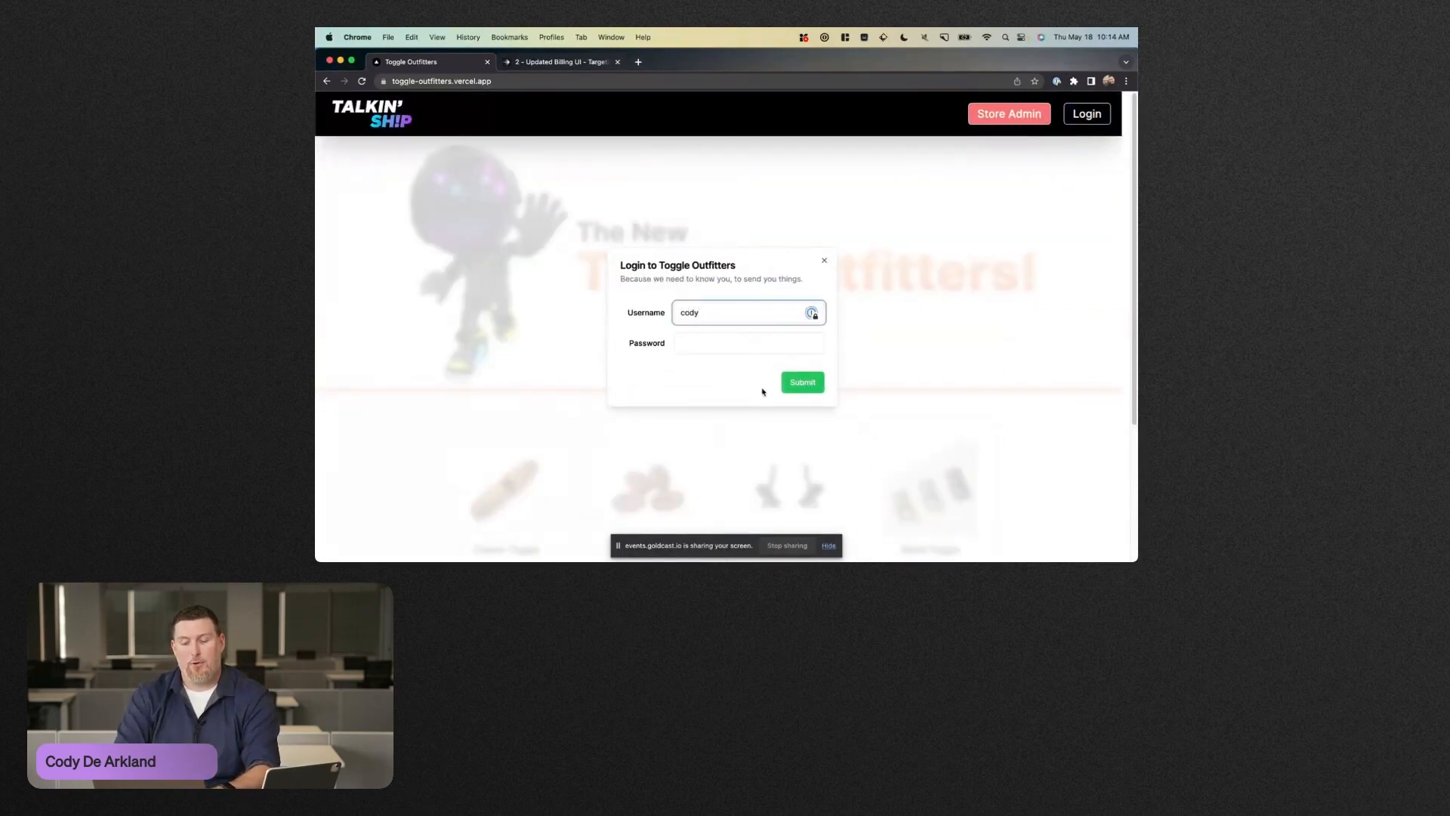
key(Return)
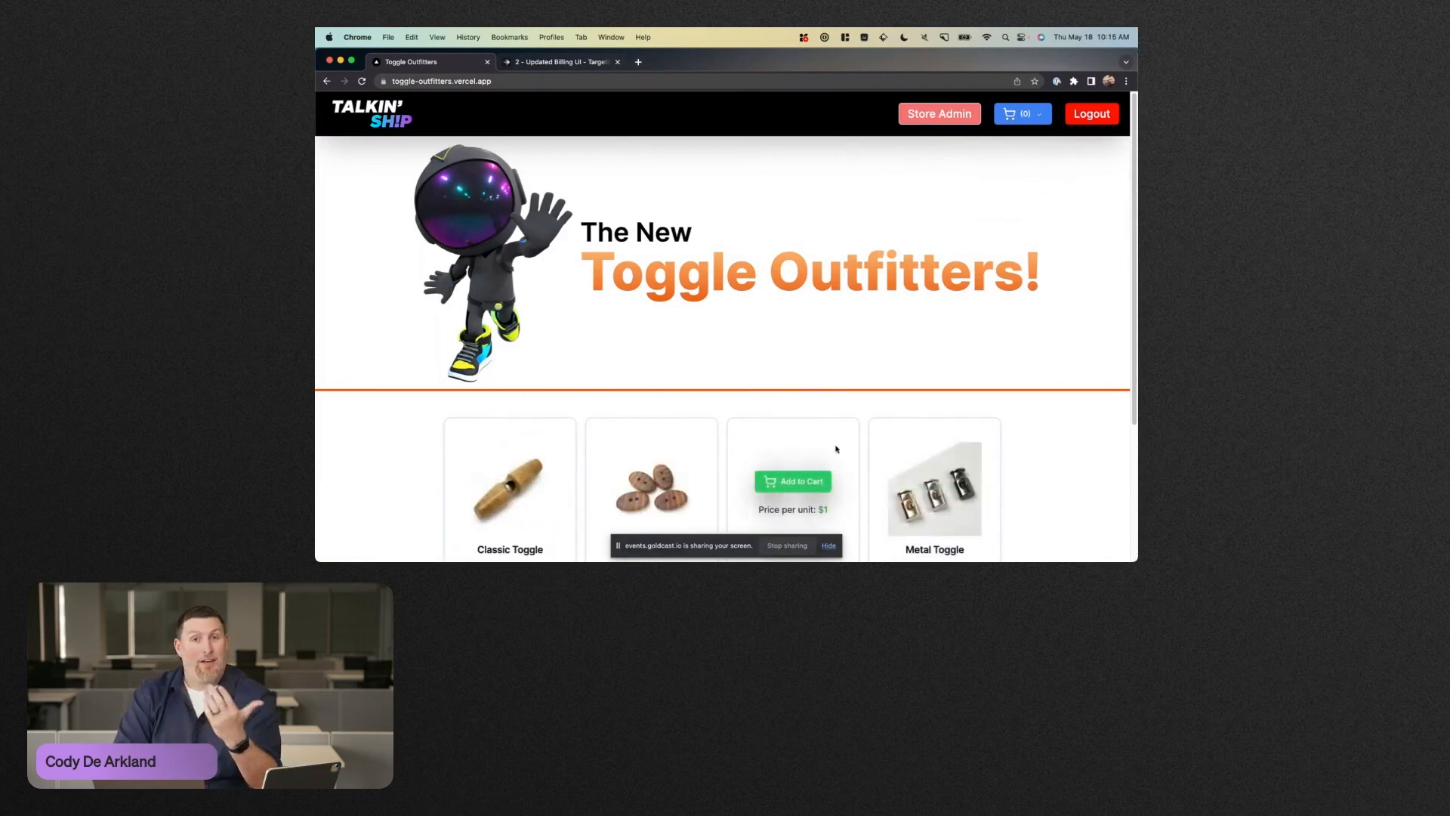
Step: Try to add the Plastic Toggle and the Fancy Toggle to the cart
scroll(812, 389, down, 2)
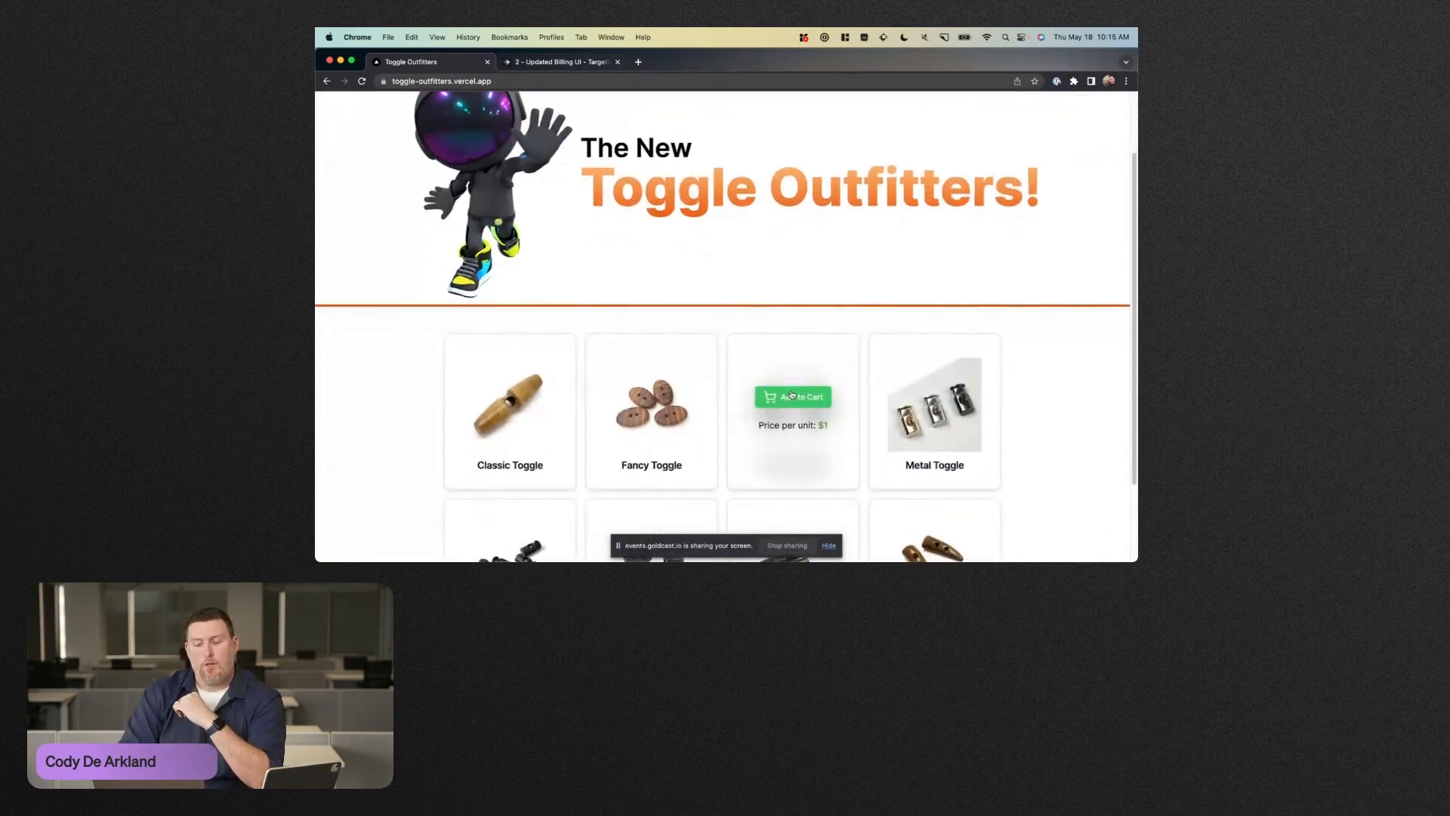
click(792, 394)
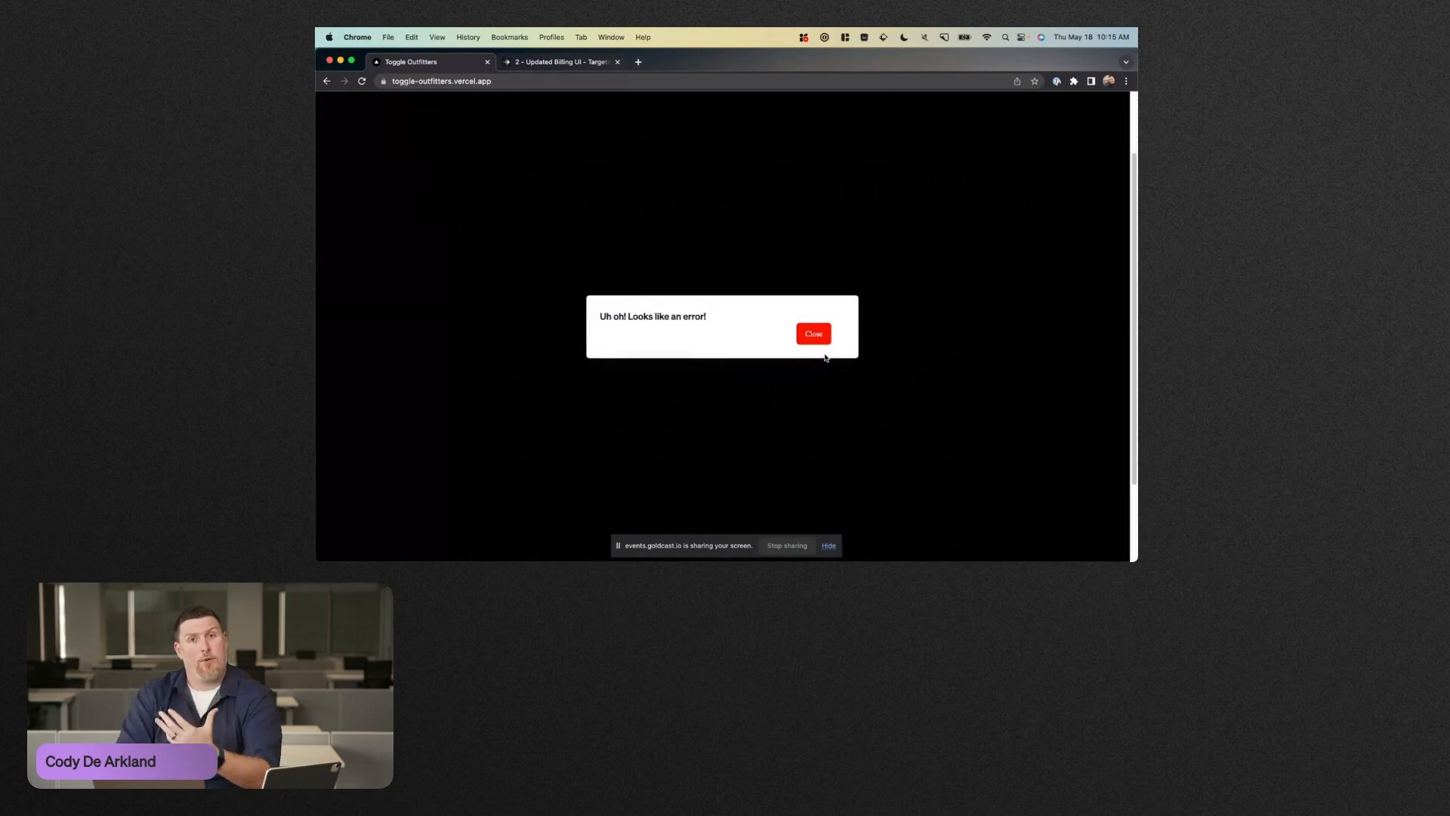
click(808, 334)
click(662, 386)
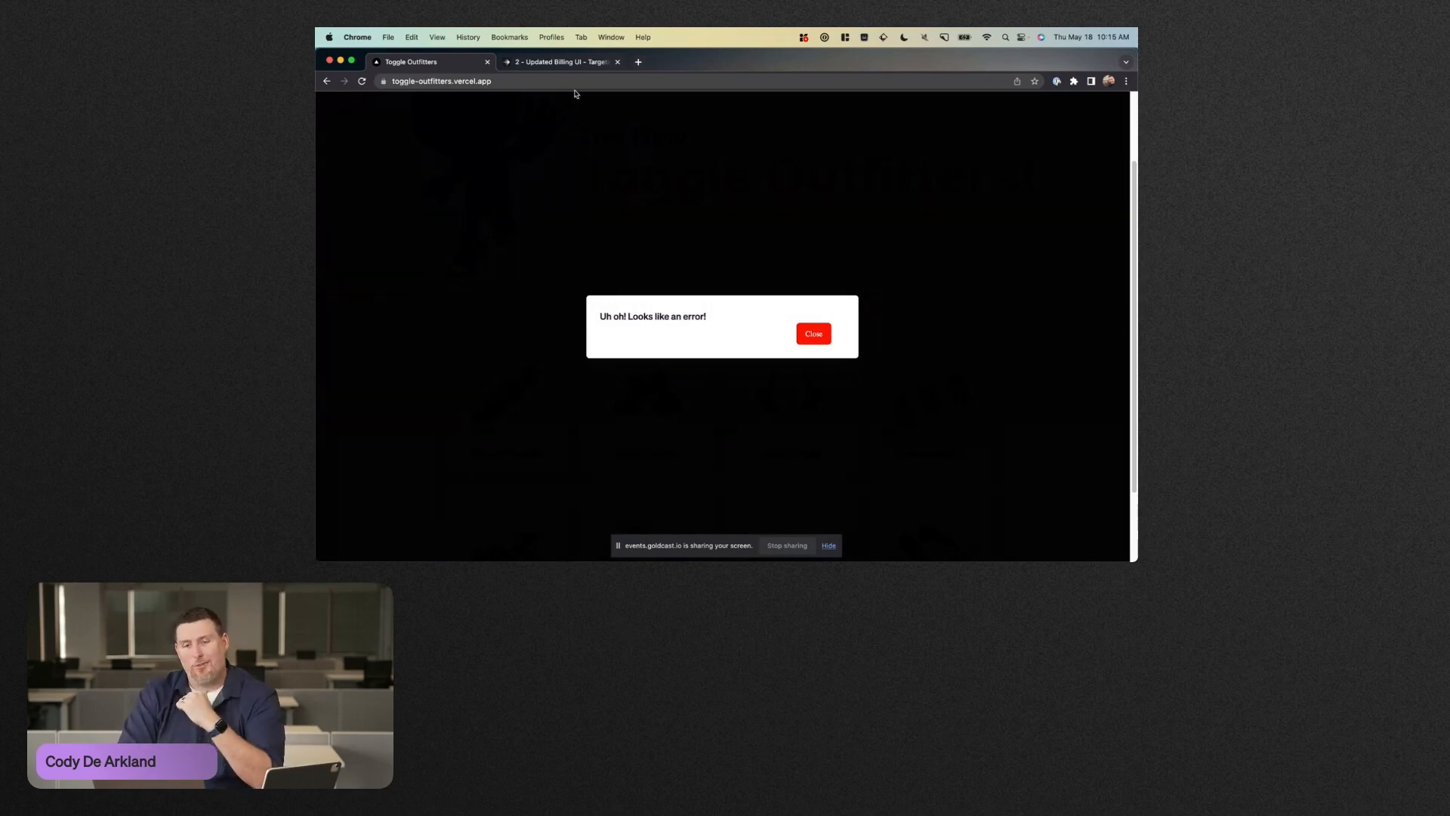
Step: Turn off targeting for the Updated Billing UI flag in LaunchDarkly, save, and check the Classic Toggle's purchase option in the store
click(582, 62)
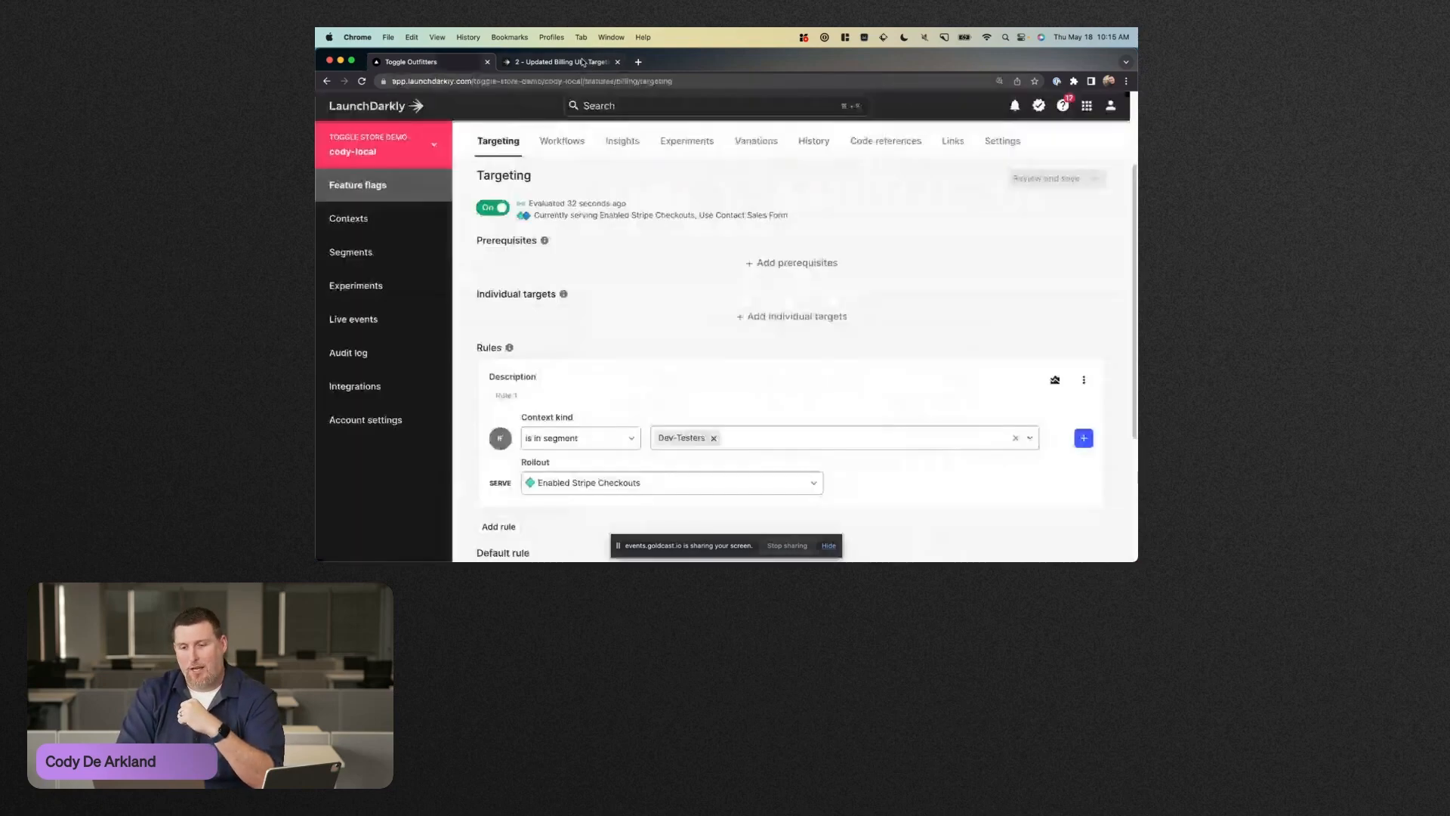
click(465, 61)
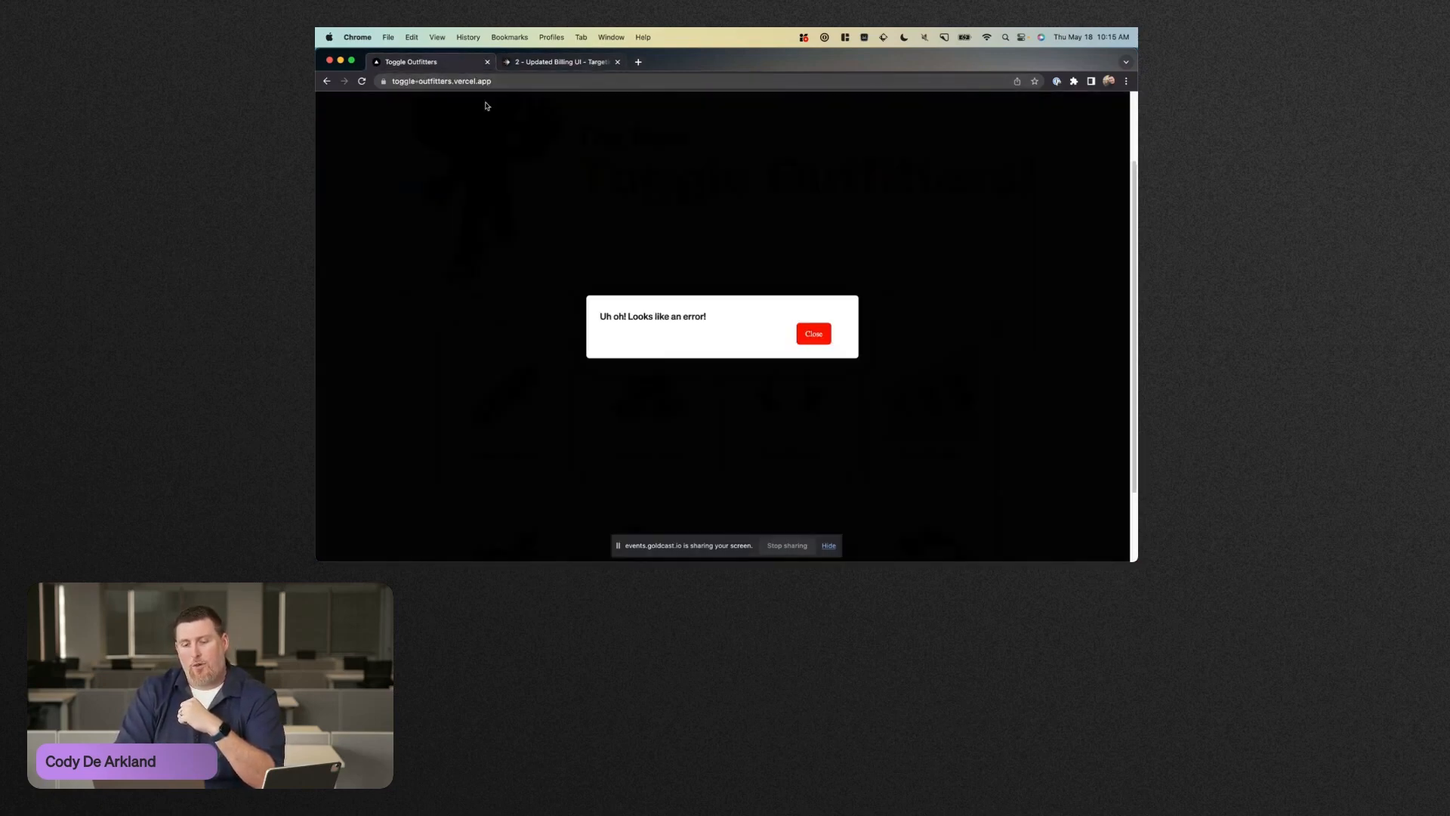
click(554, 63)
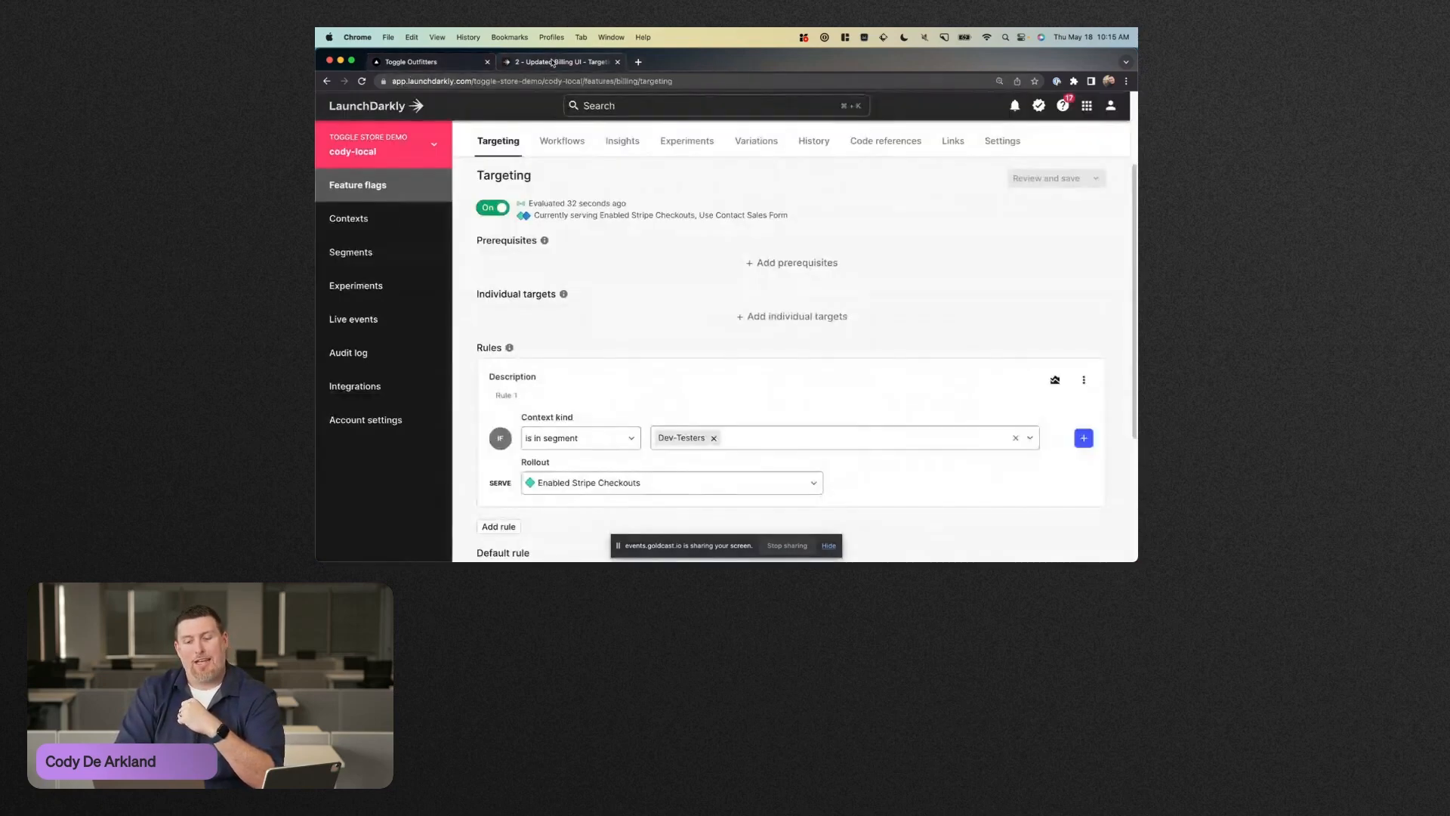
click(492, 209)
click(1061, 181)
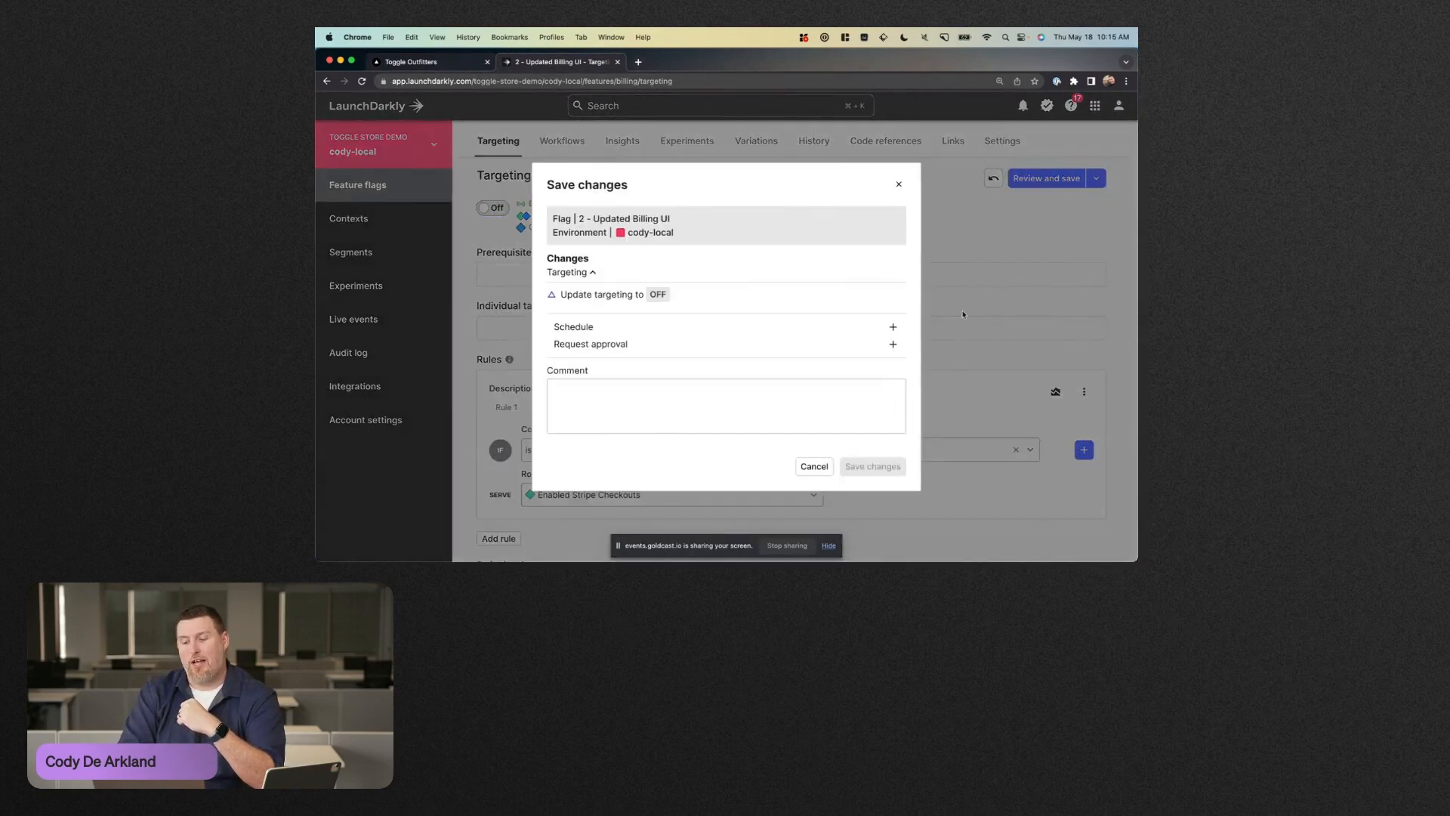
click(873, 466)
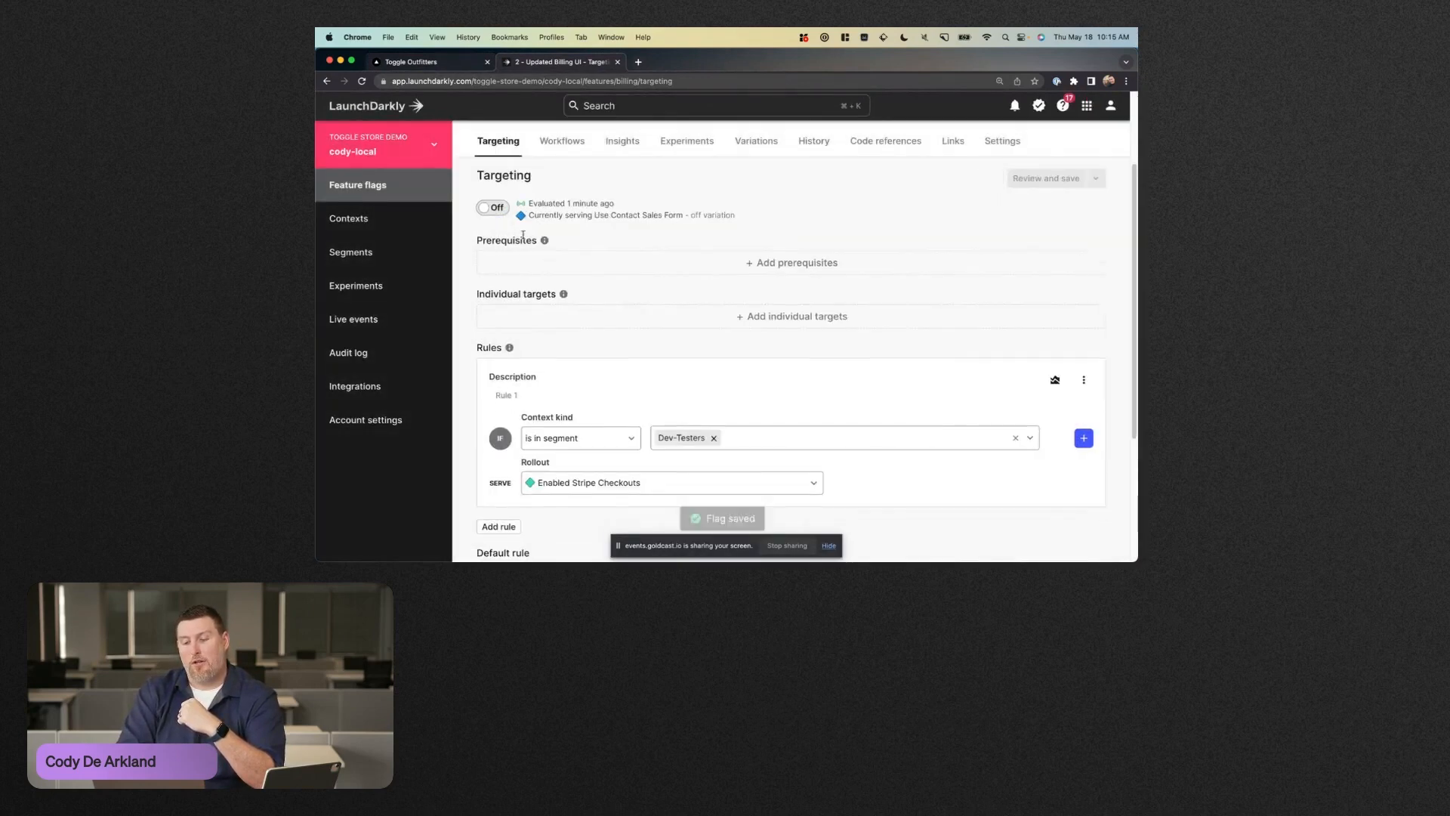
click(451, 65)
mouse_move(559, 387)
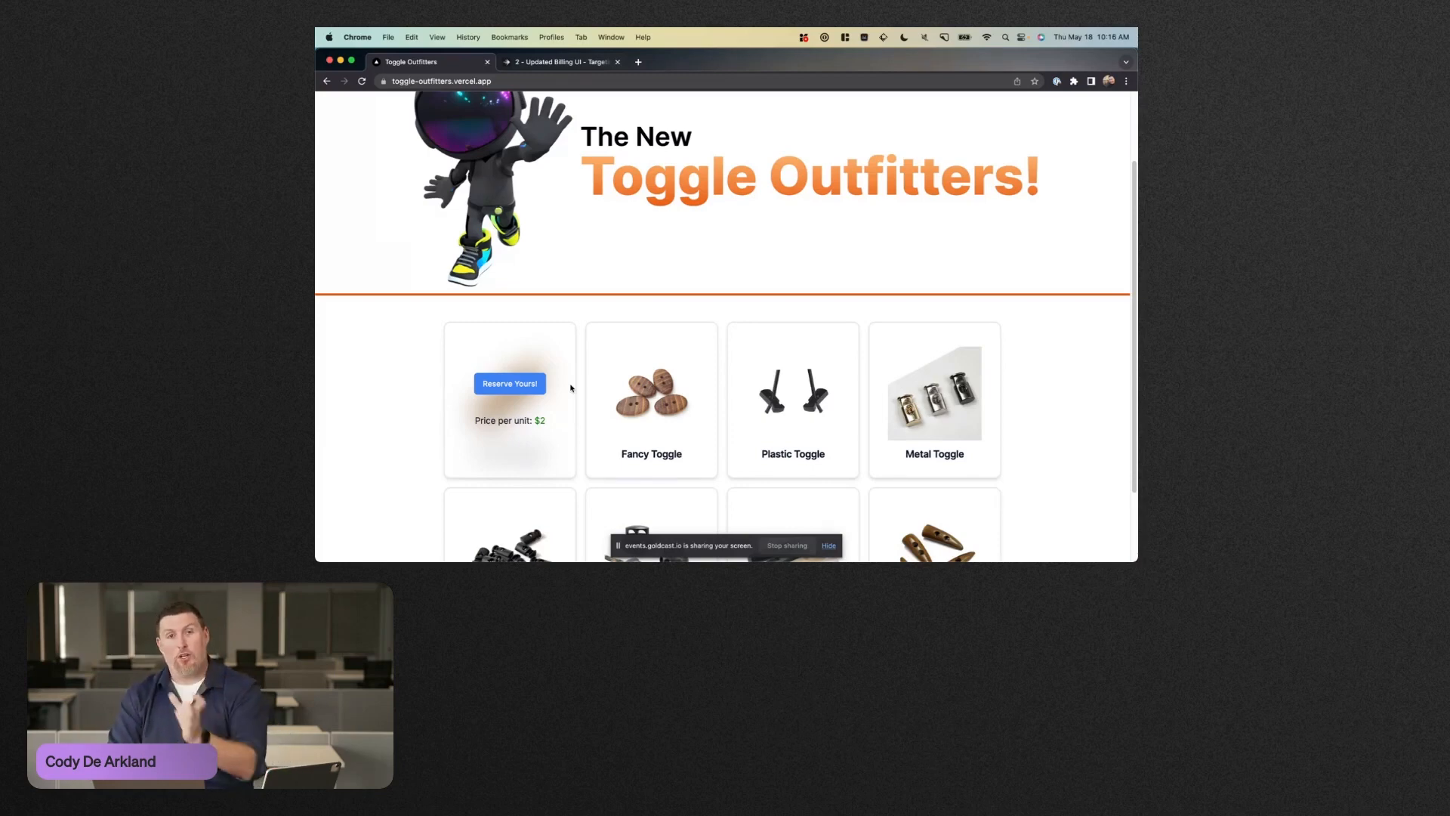
Step: Return to LaunchDarkly, turn targeting for the Updated Billing UI flag back on, and save the change
click(568, 63)
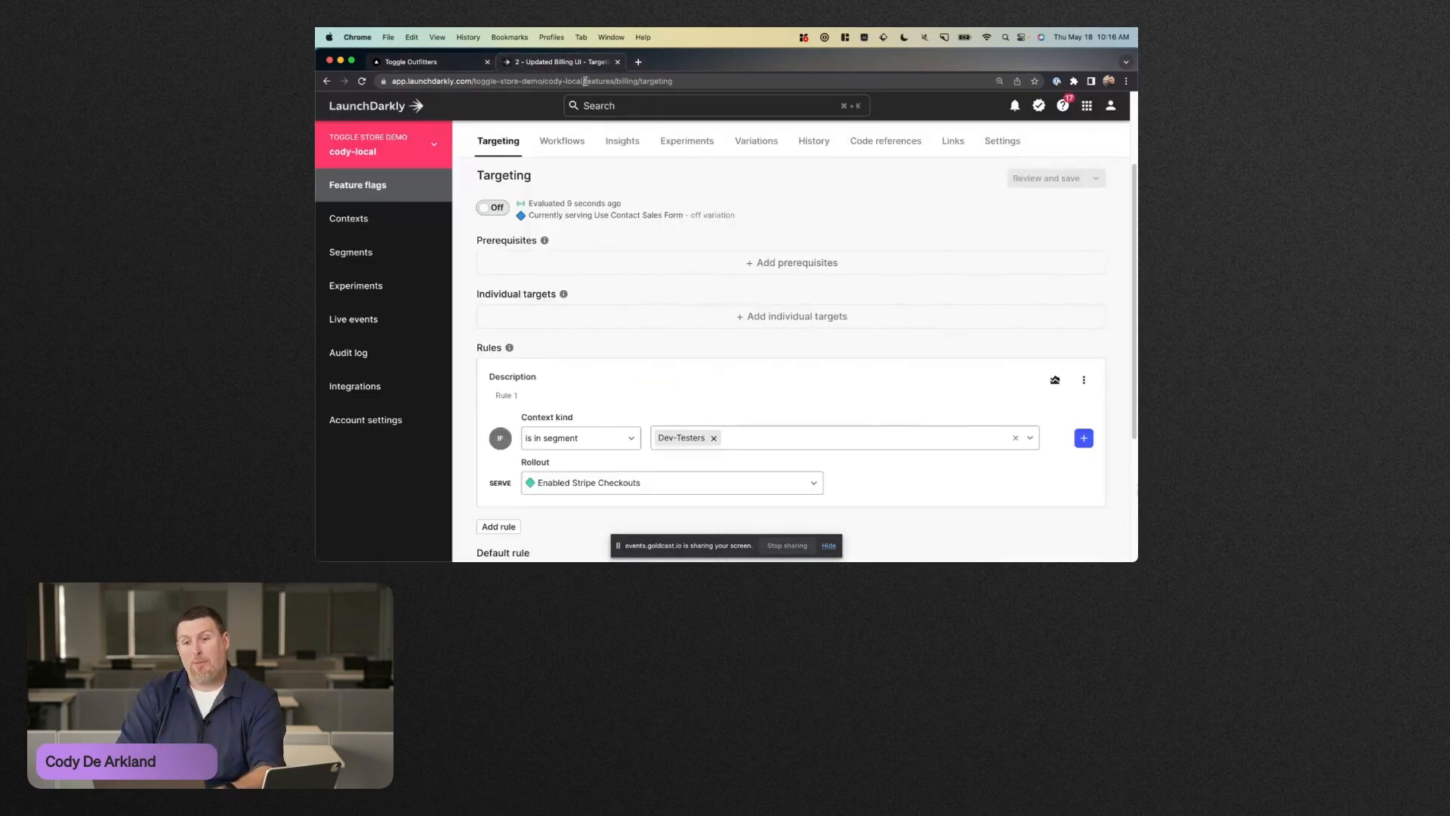
click(495, 208)
click(1046, 178)
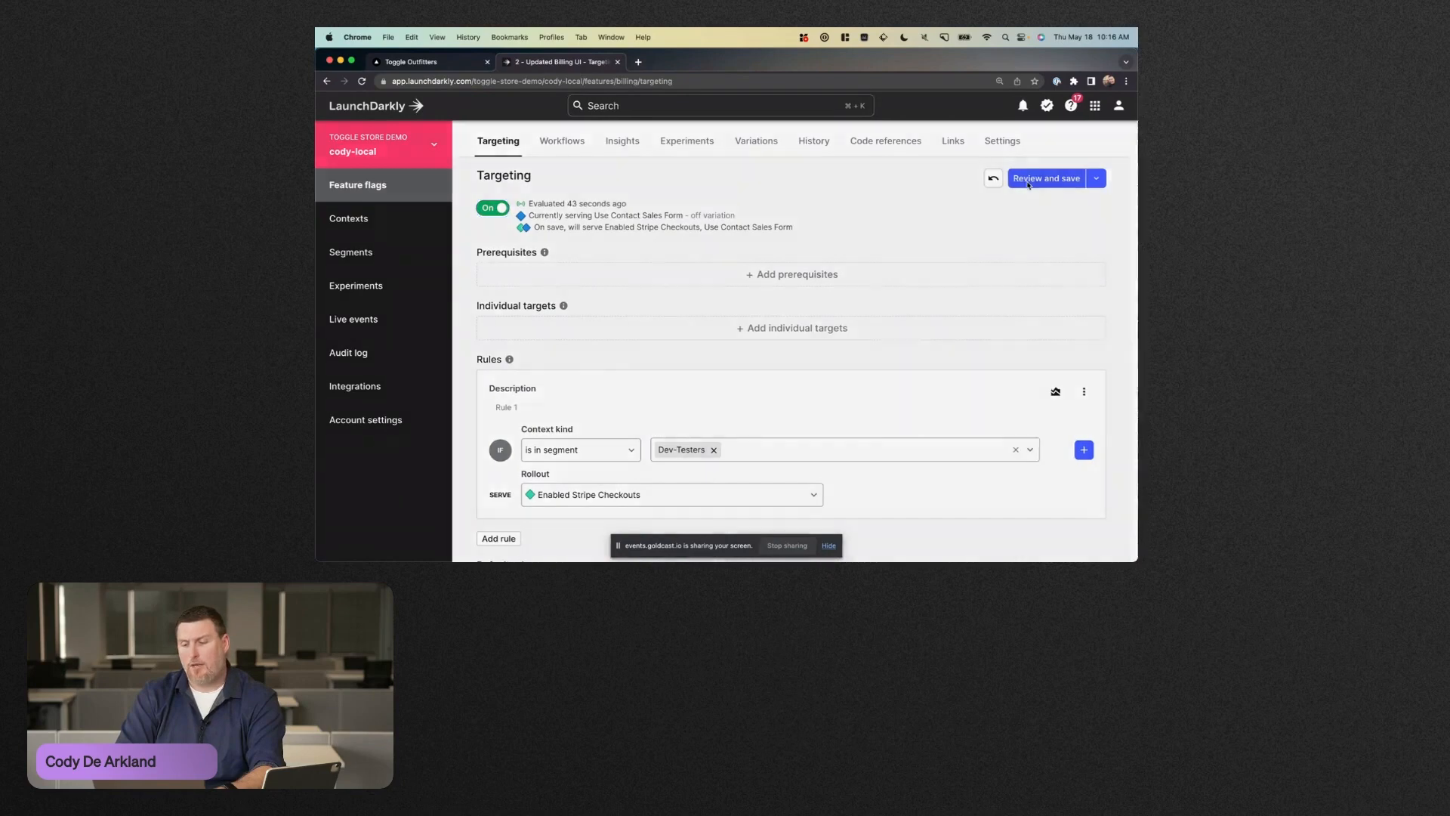
click(872, 468)
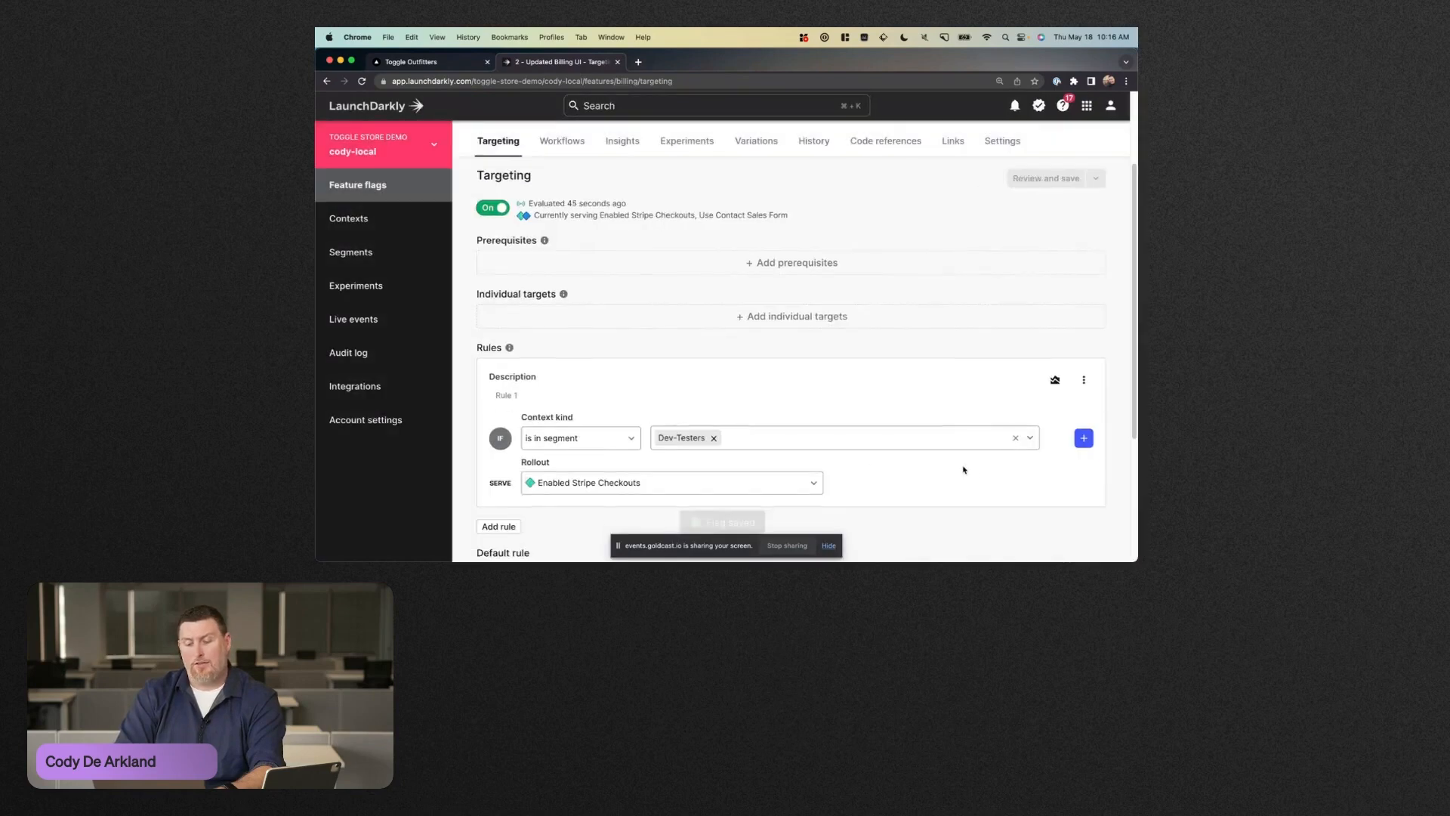
Step: Review the segments available for the Updated Billing UI flag's targeting rule, keeping the current selection
click(1028, 438)
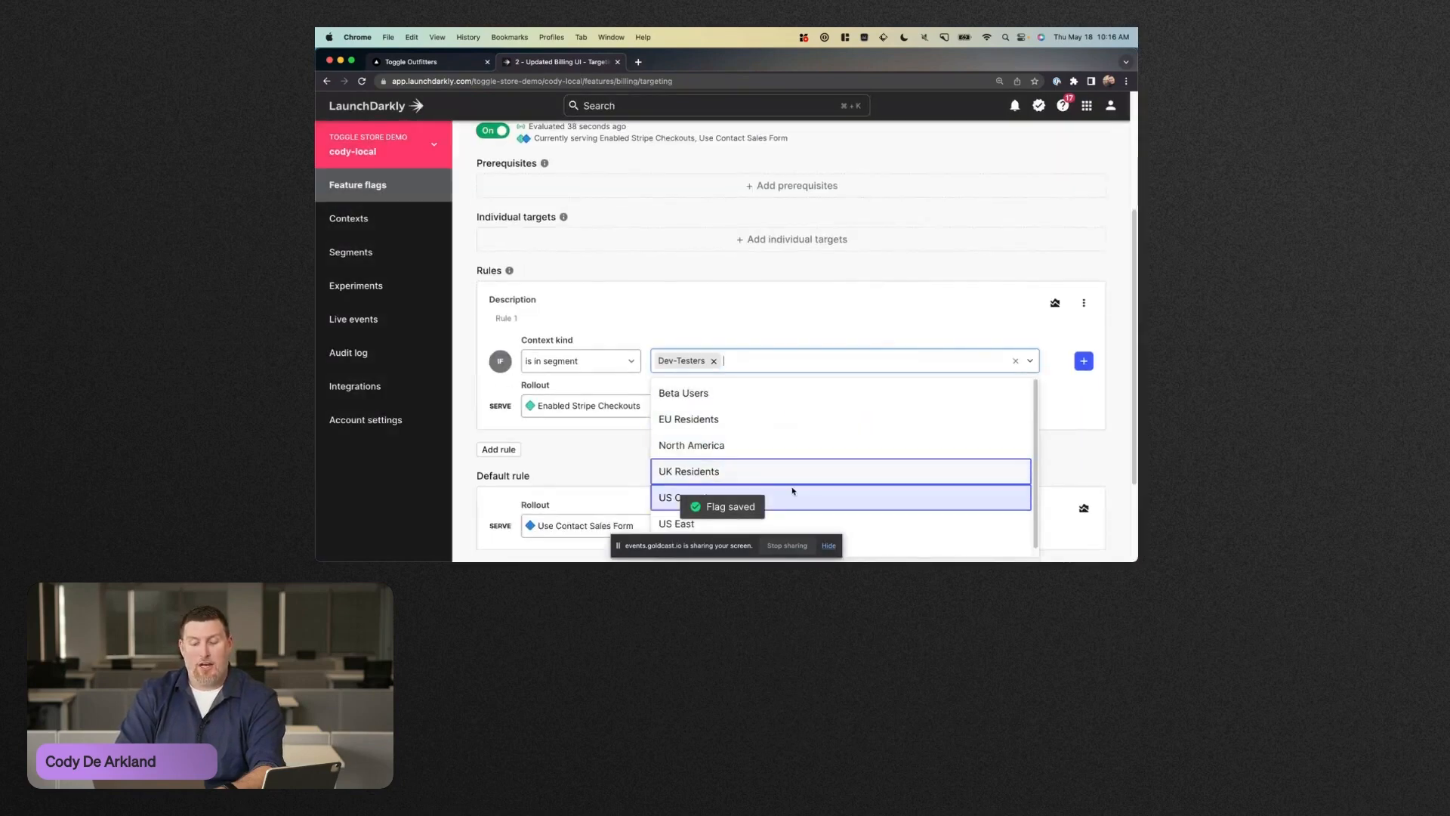
scroll(848, 443, down, 1)
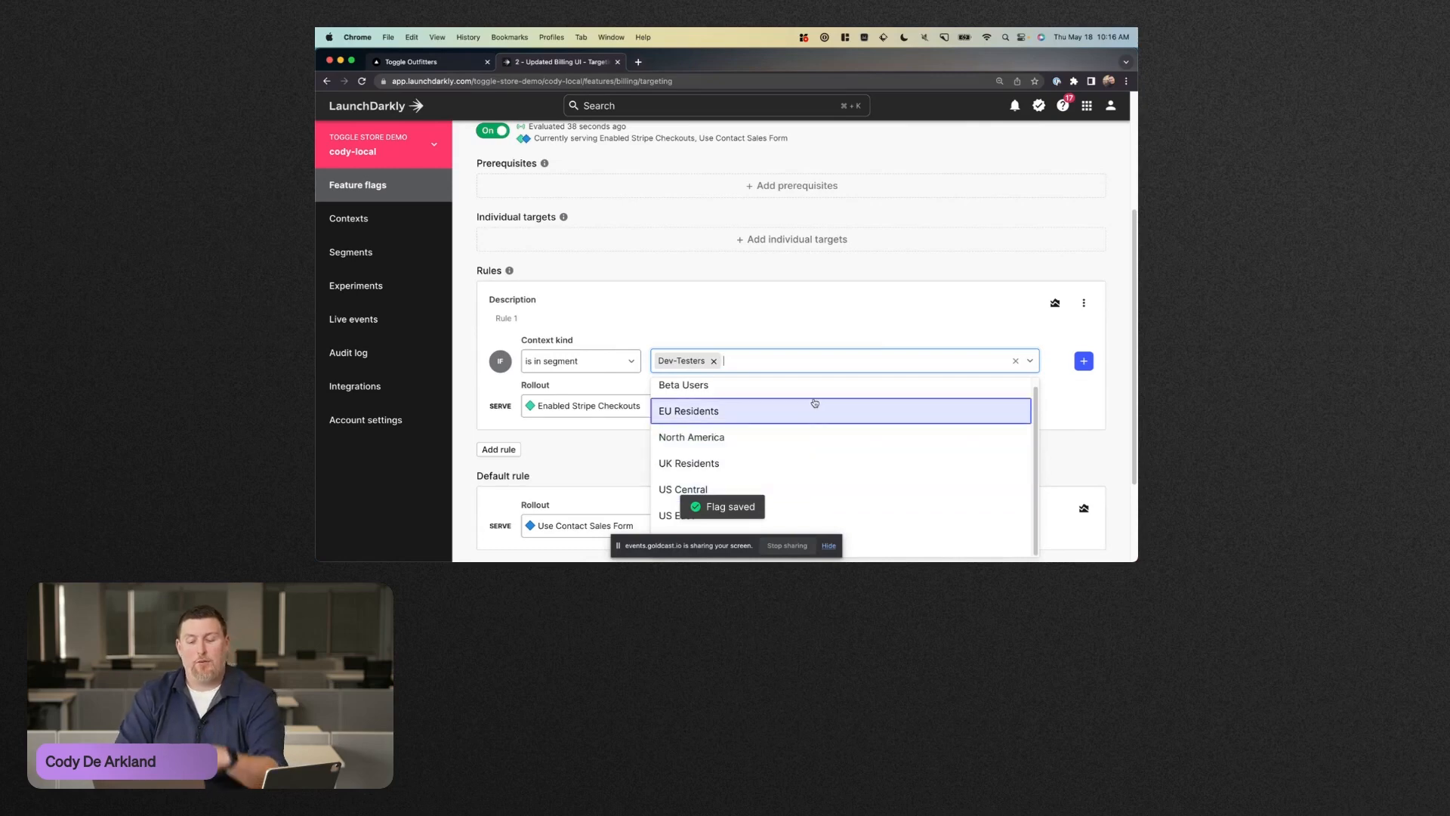
click(888, 320)
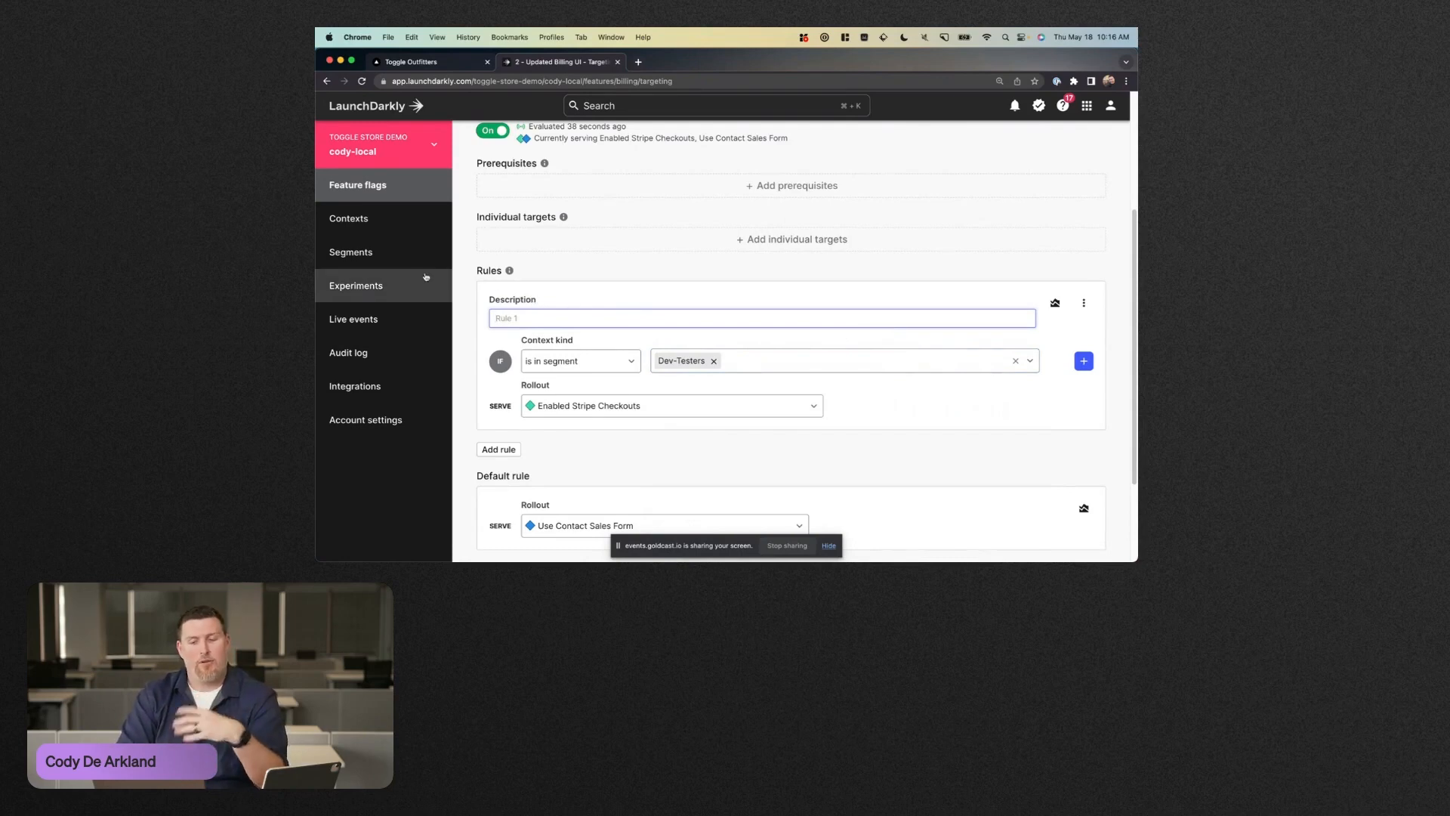
Step: Open the Dev-Testers segment and examine its individual targets and matching rule
click(398, 250)
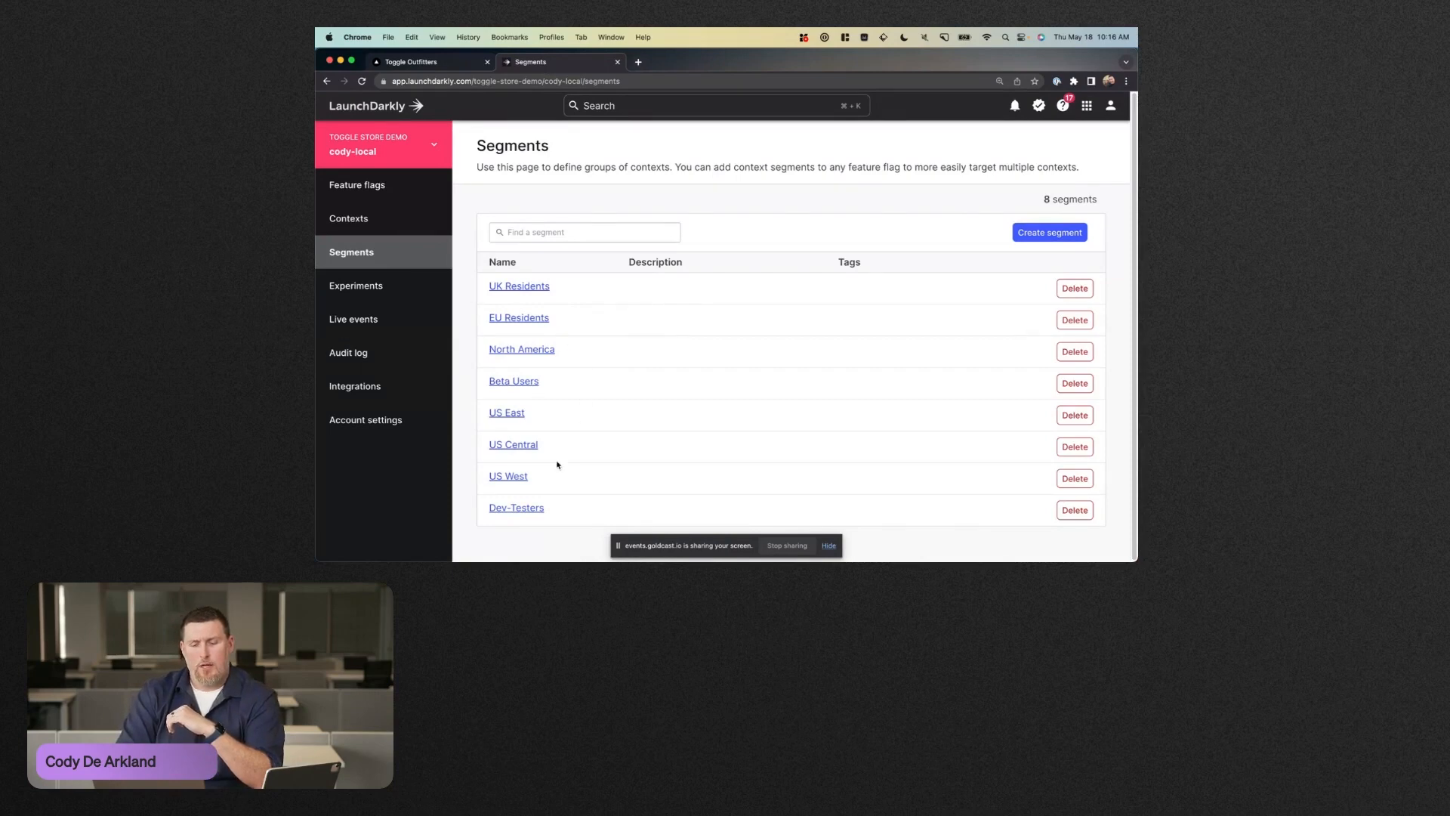
click(517, 508)
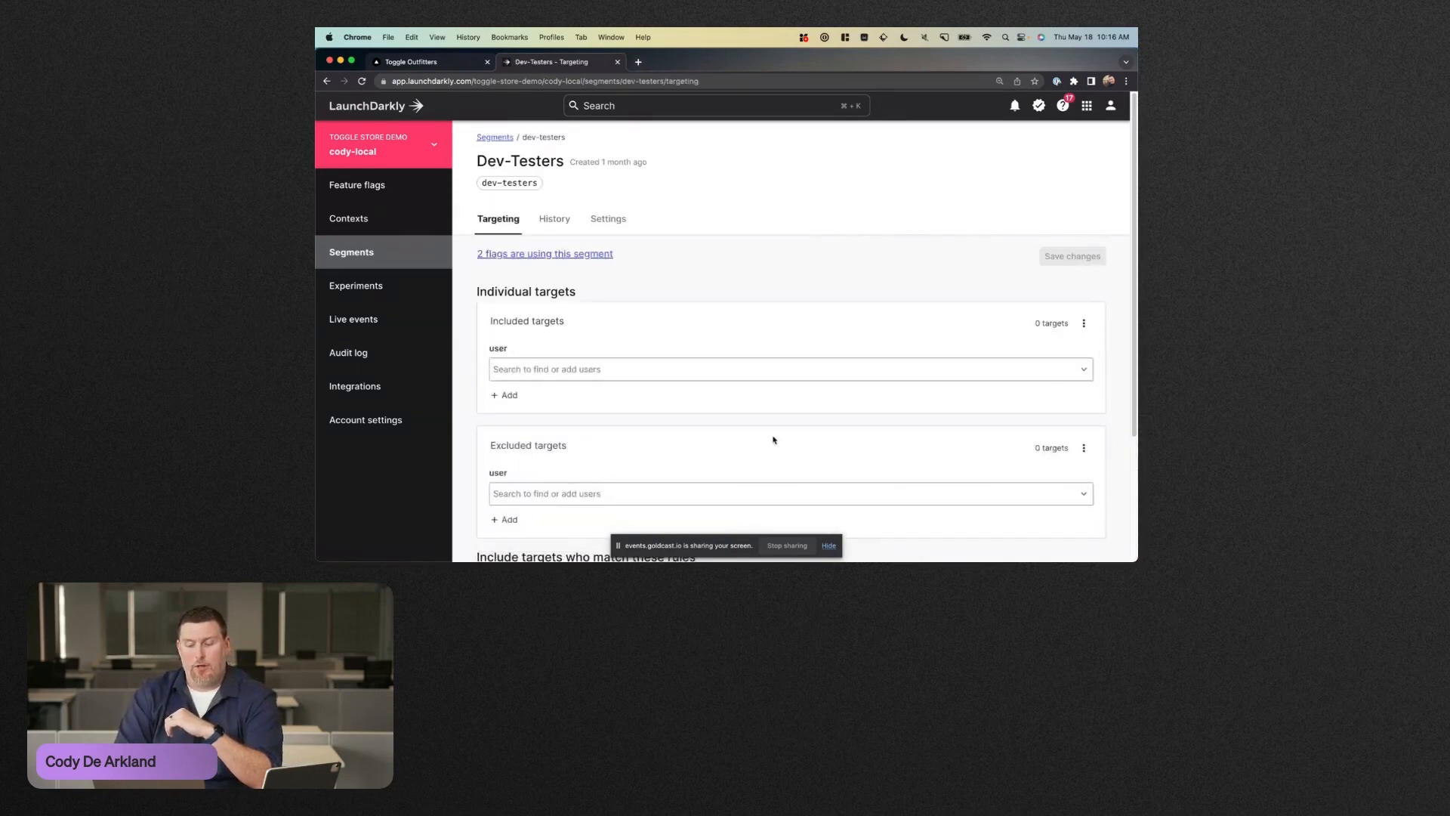
scroll(783, 421, down, 2)
scroll(783, 421, down, 3)
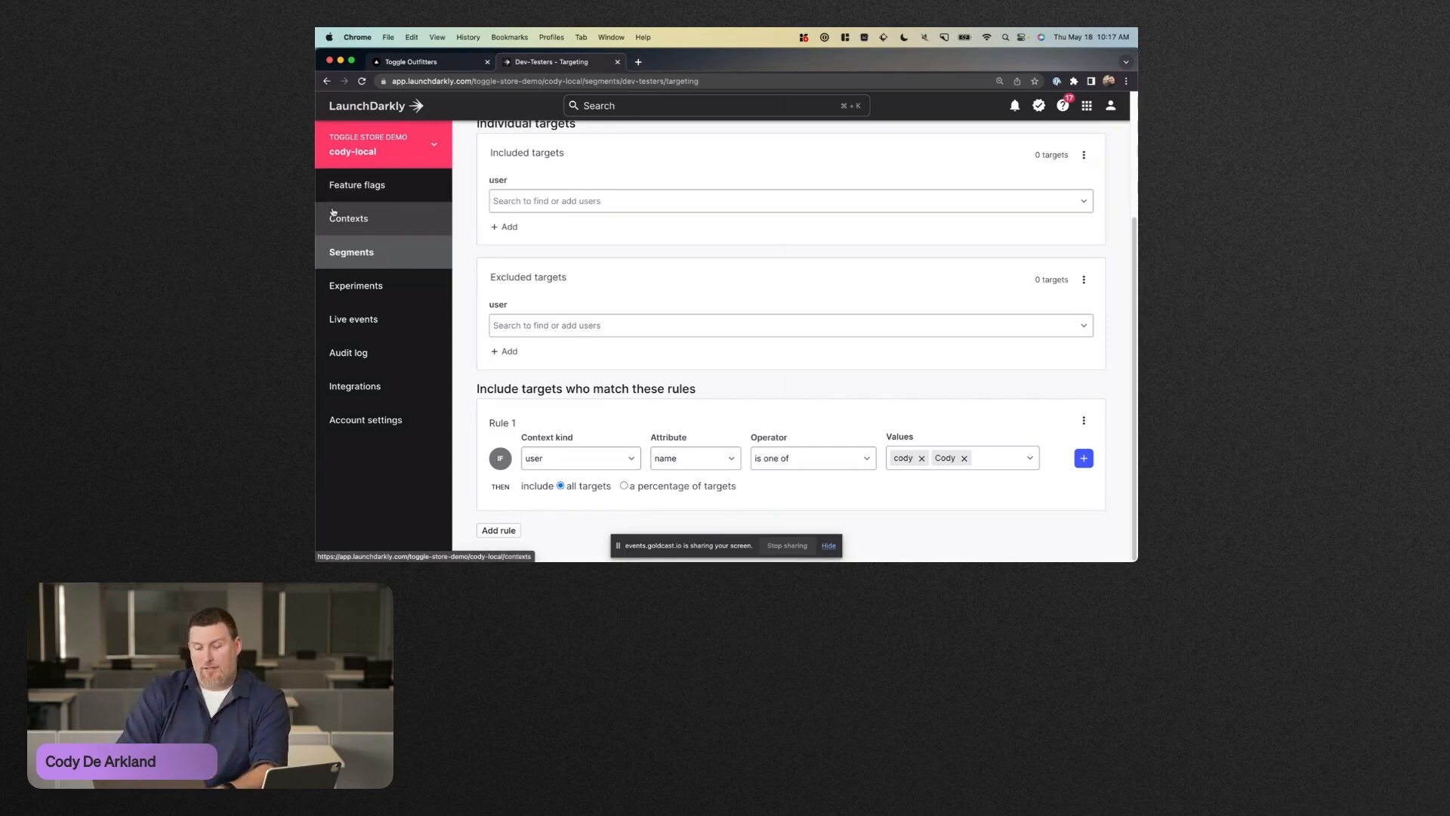
Step: Review the context kinds available for Rule 1 of the Dev-Testers segment without changing the selection
click(590, 455)
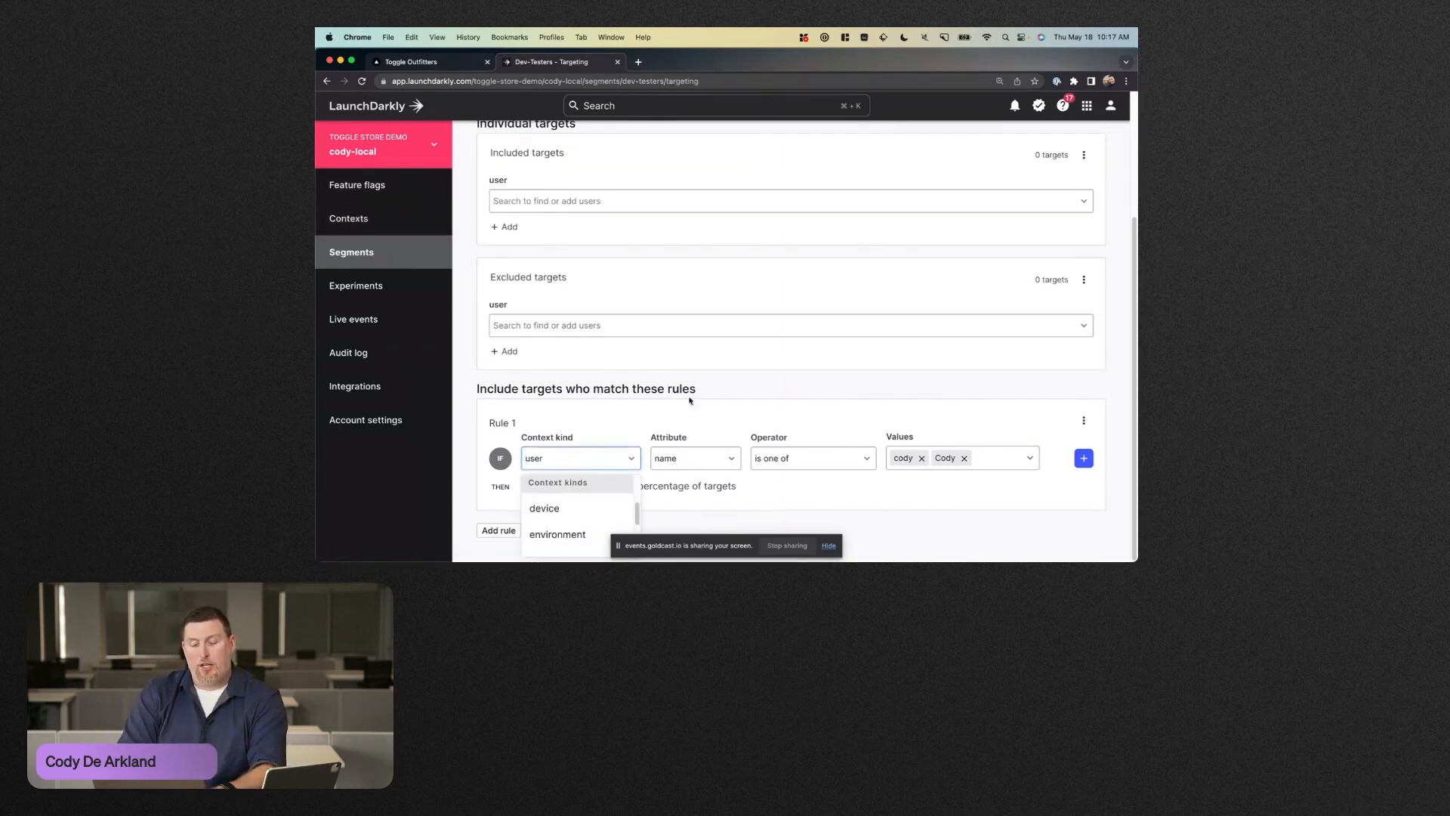
scroll(614, 498, down, 2)
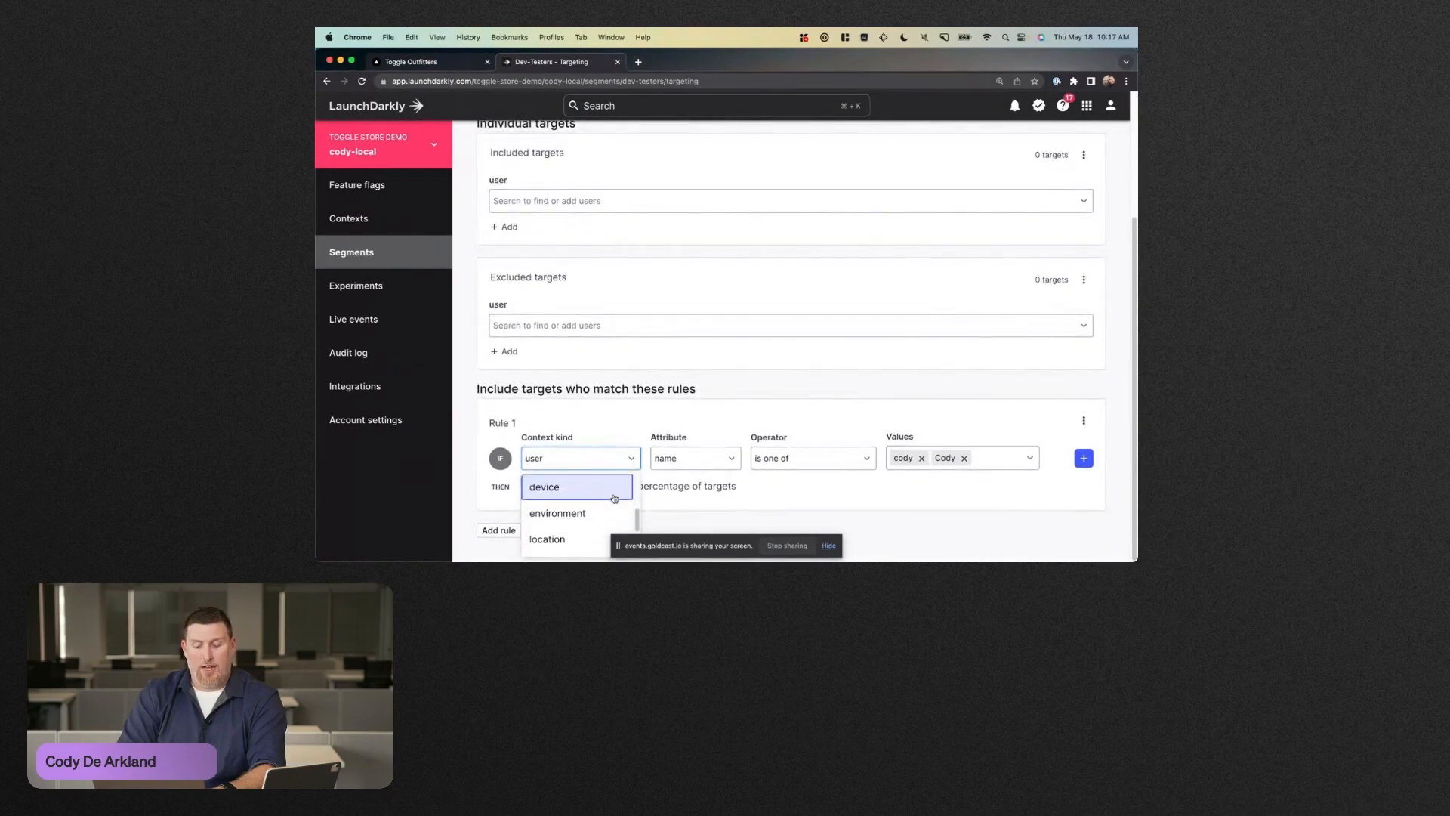
scroll(605, 499, down, 3)
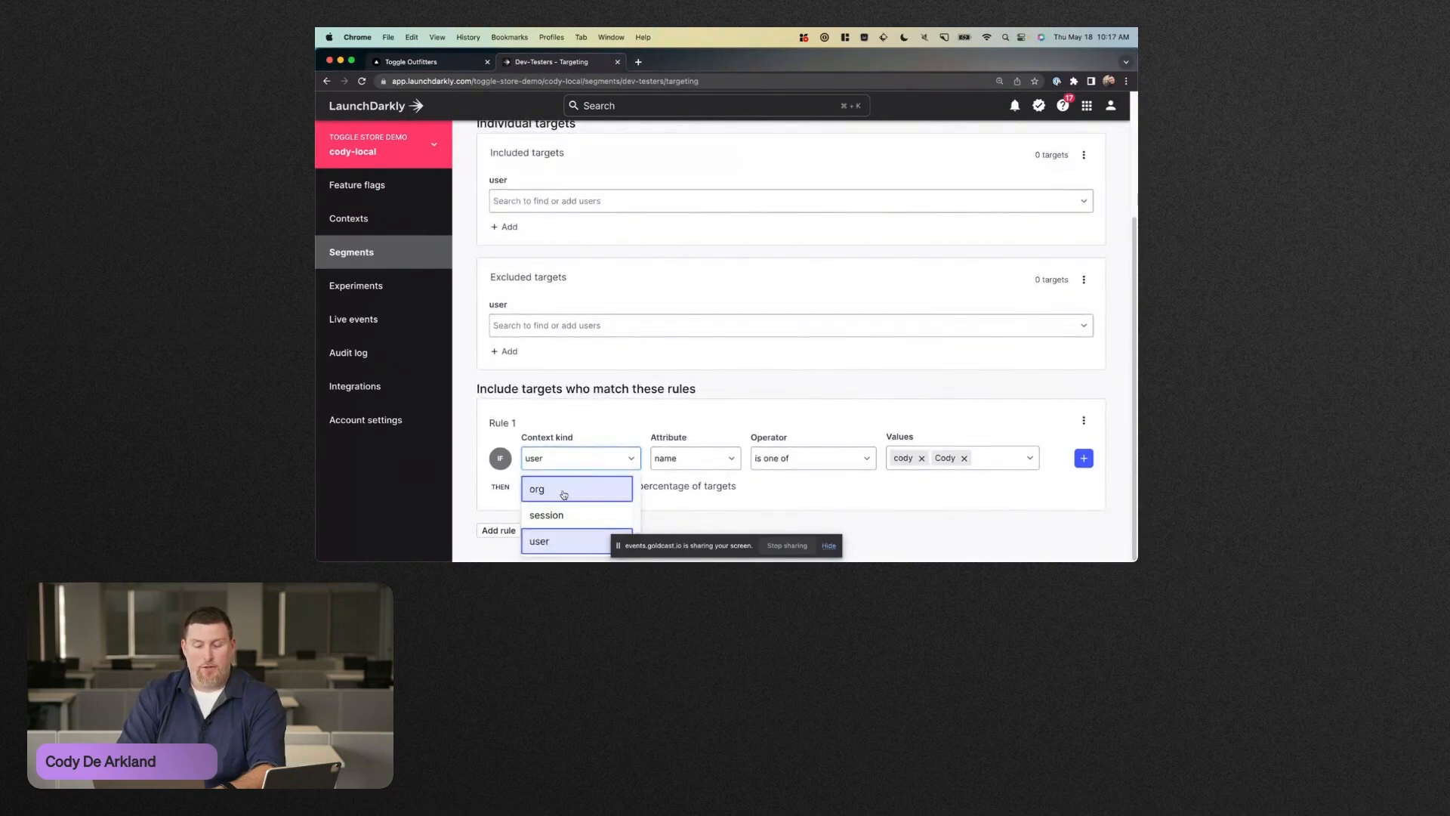
scroll(563, 498, up, 3)
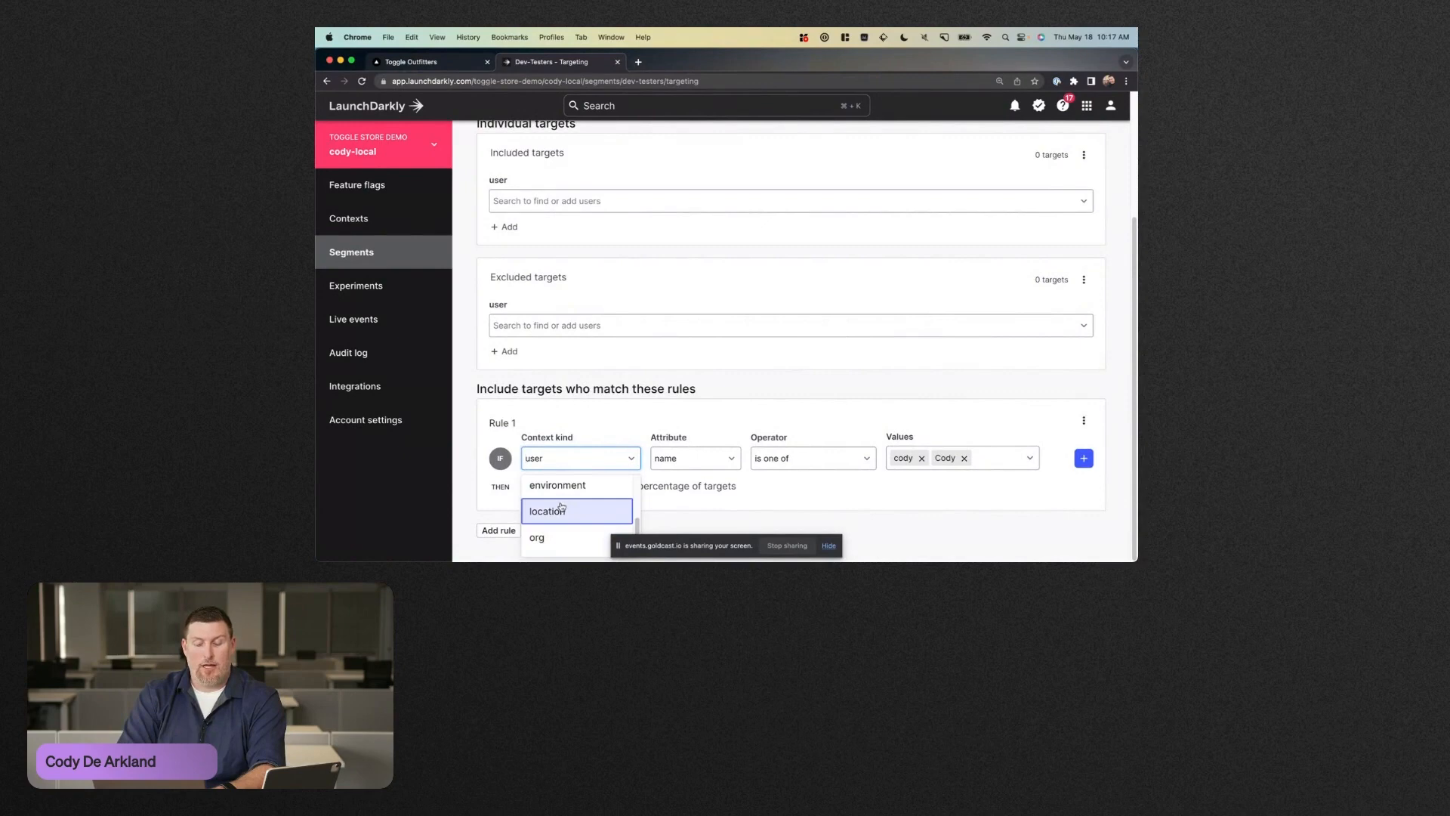
Step: Examine the matching rule of the North America segment and return to the segment list
click(422, 242)
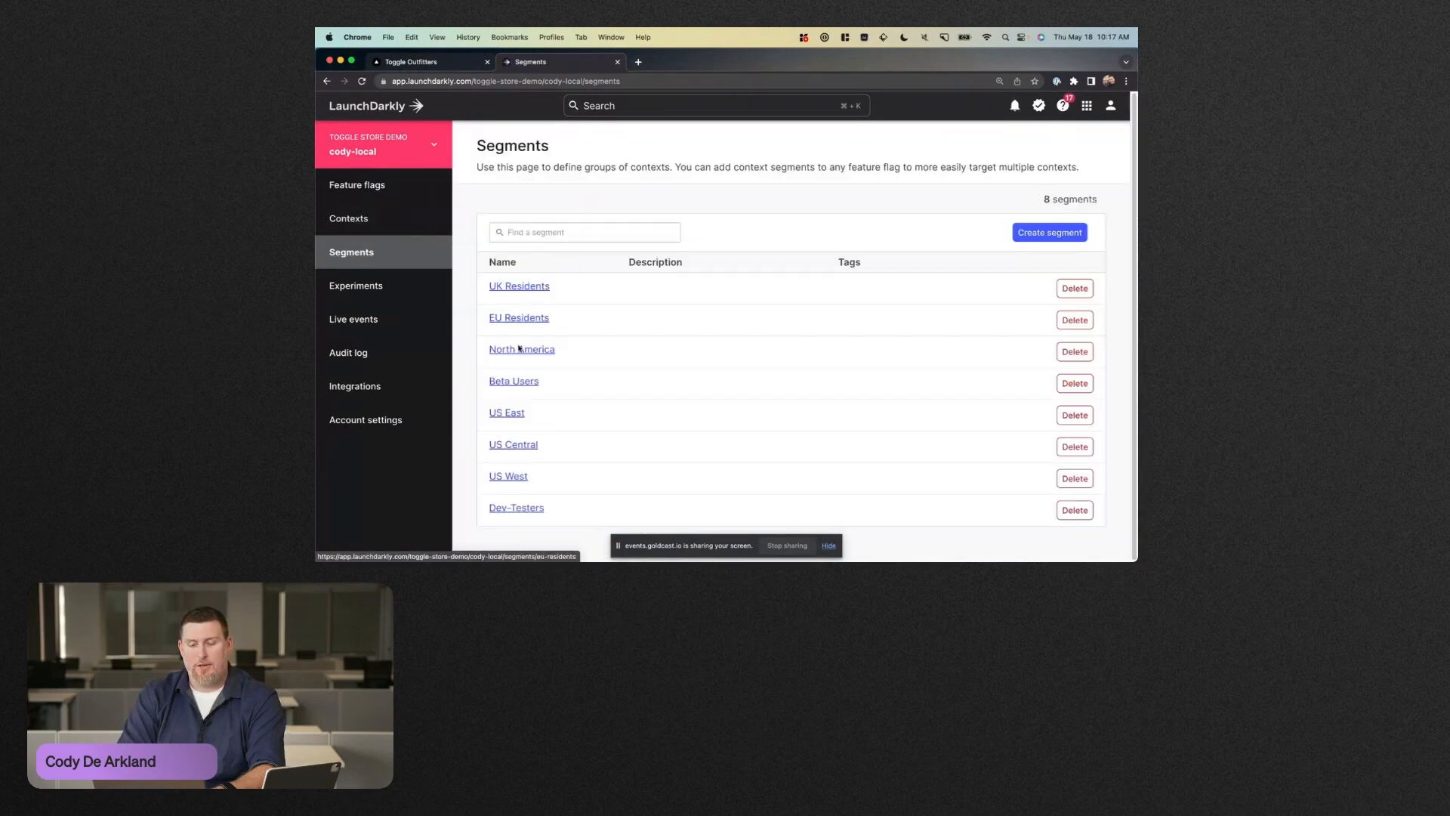
click(519, 348)
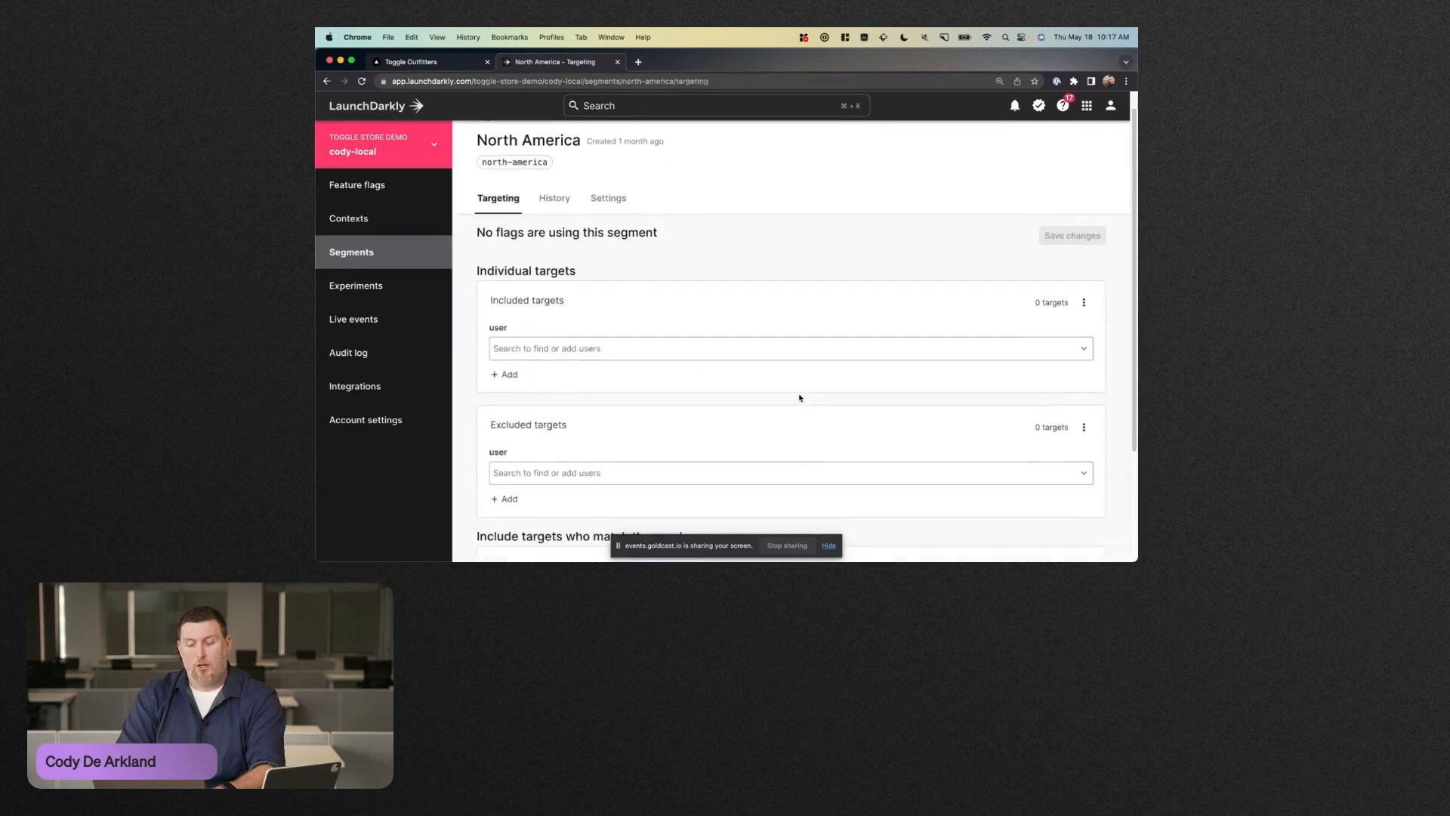
scroll(800, 398, down, 3)
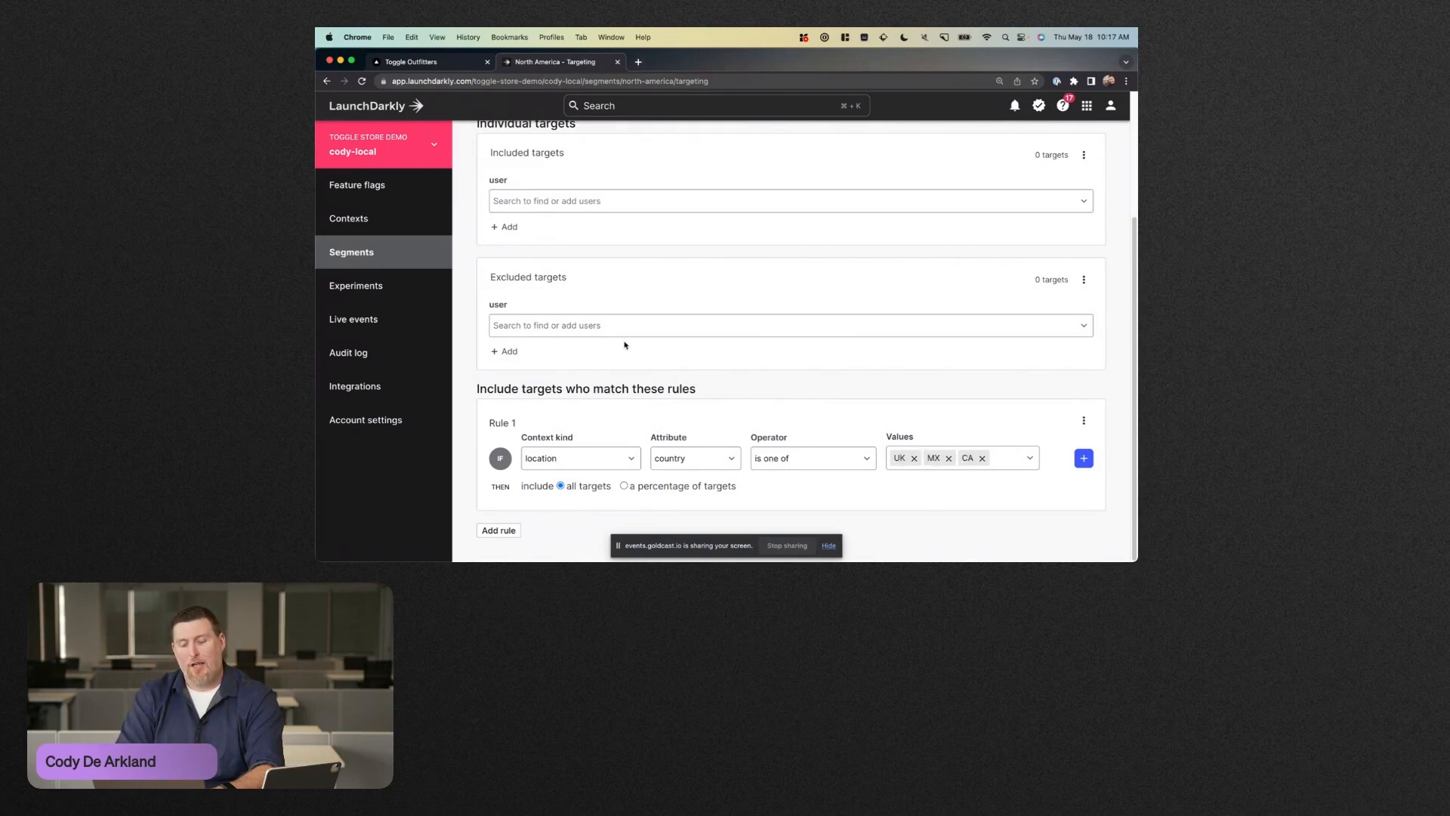
scroll(650, 307, up, 1)
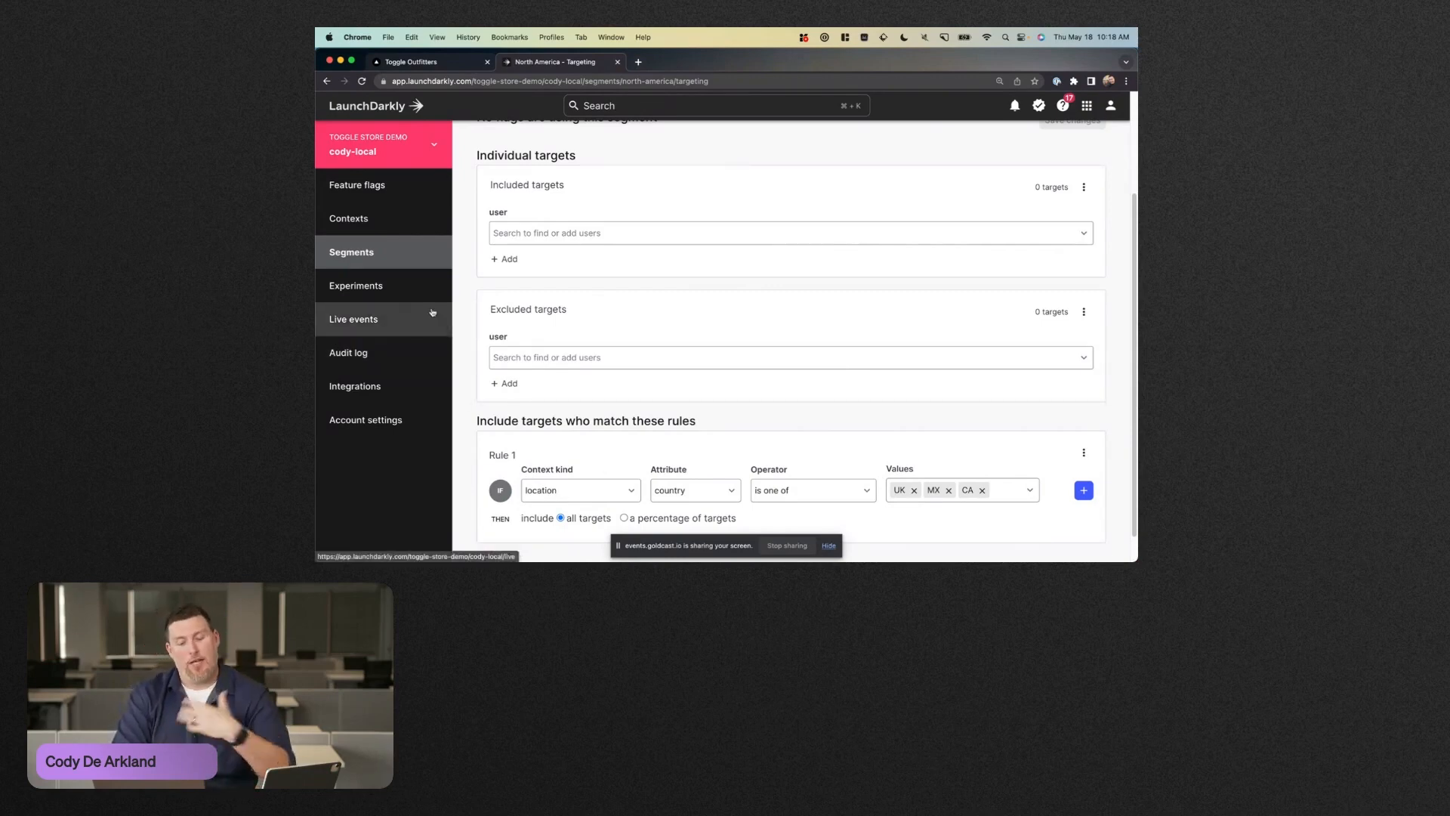
click(403, 258)
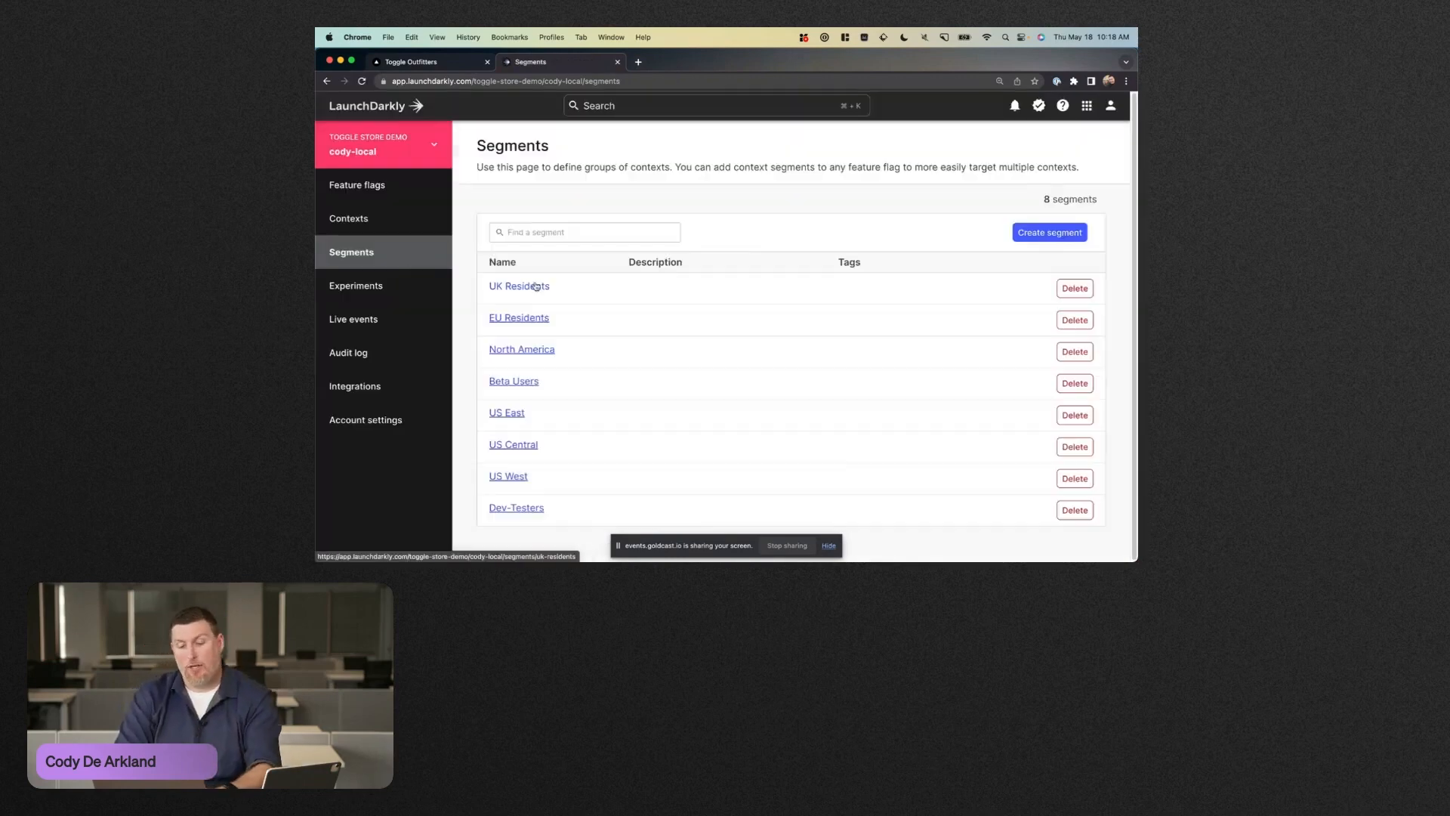
Step: Add the Release Toggle Outfitters Updated Storefront flag with variation true as a prerequisite of the Updated Billing UI flag, and save
click(397, 185)
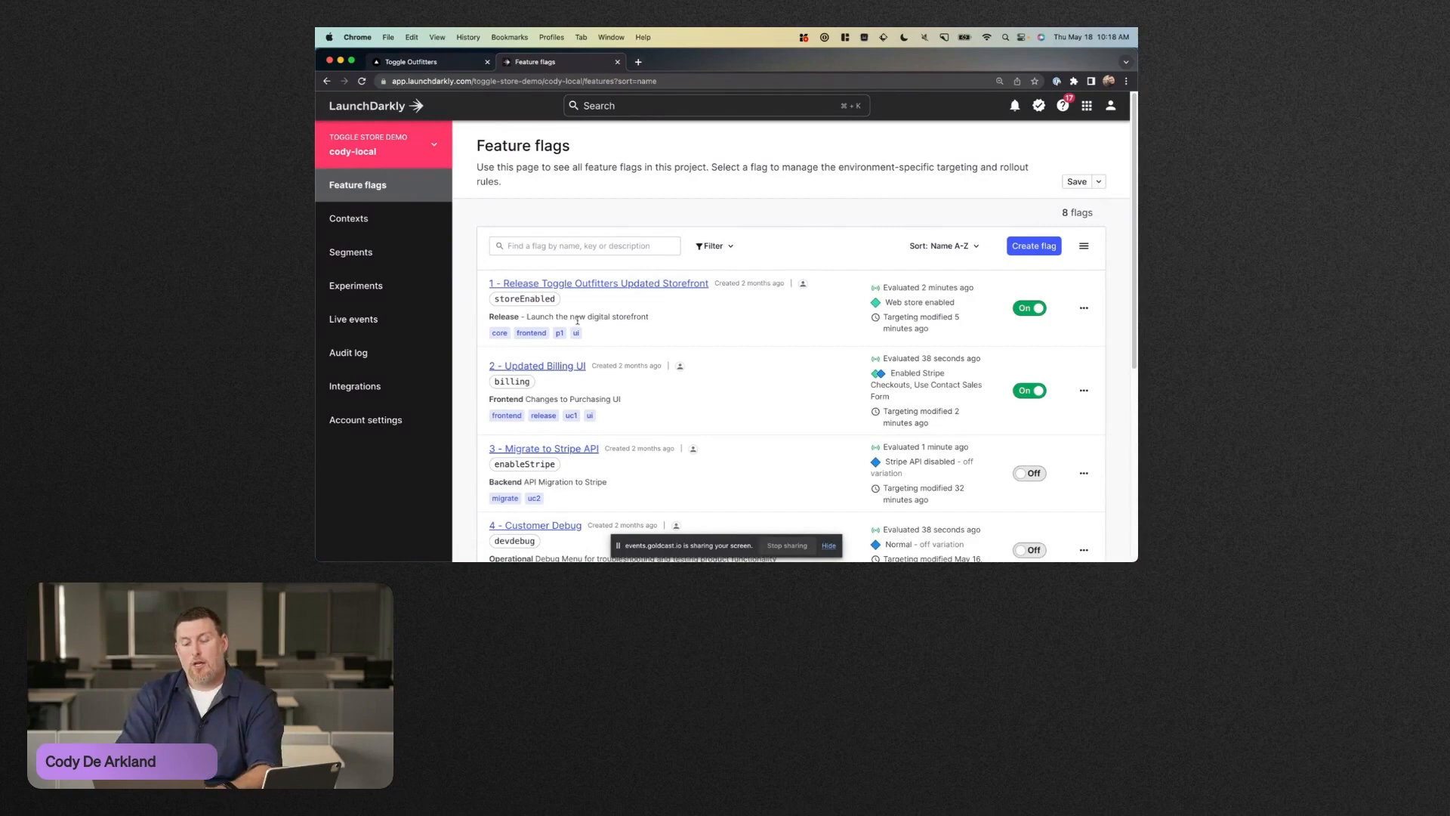
click(567, 367)
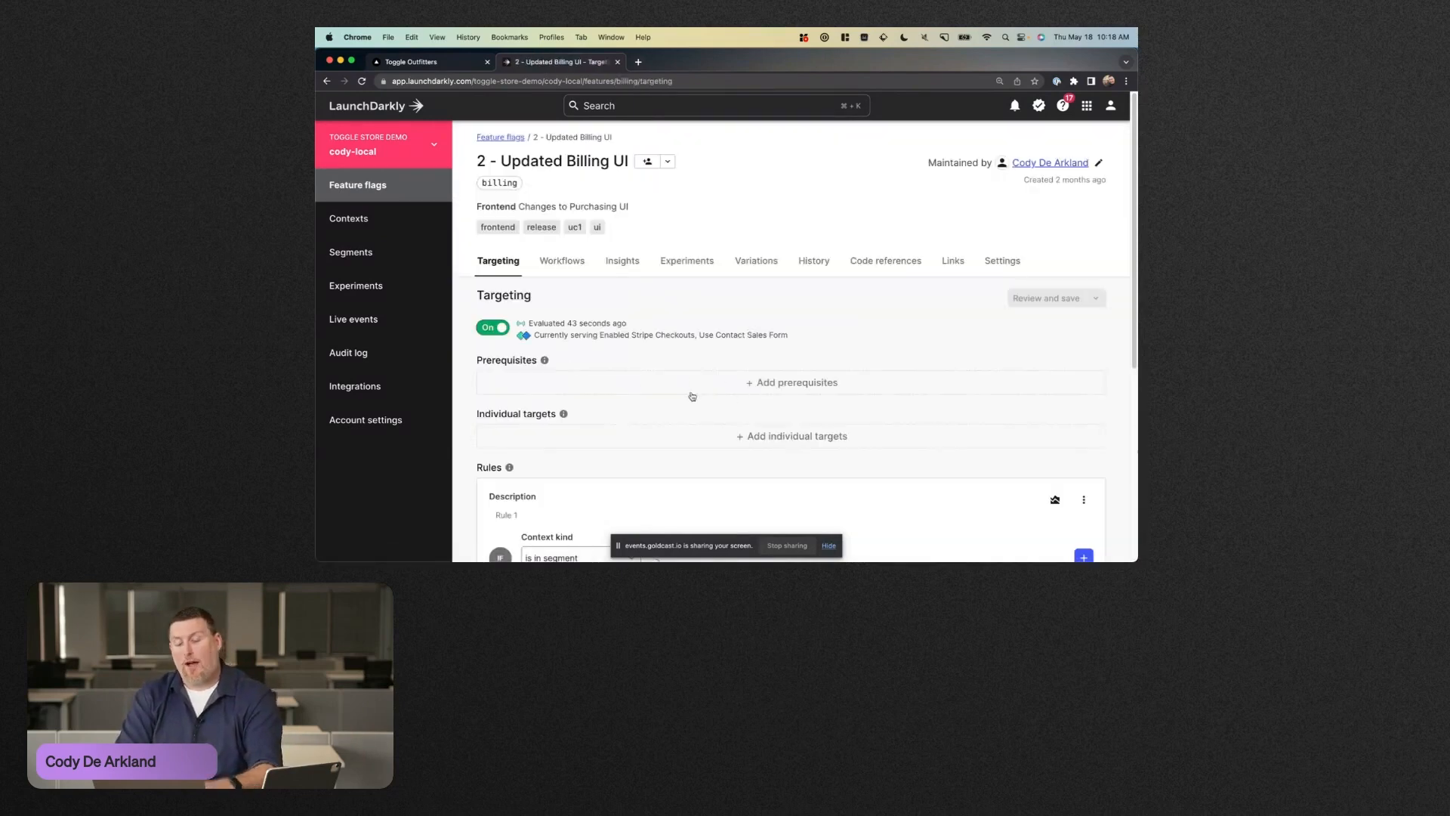
scroll(680, 297, down, 3)
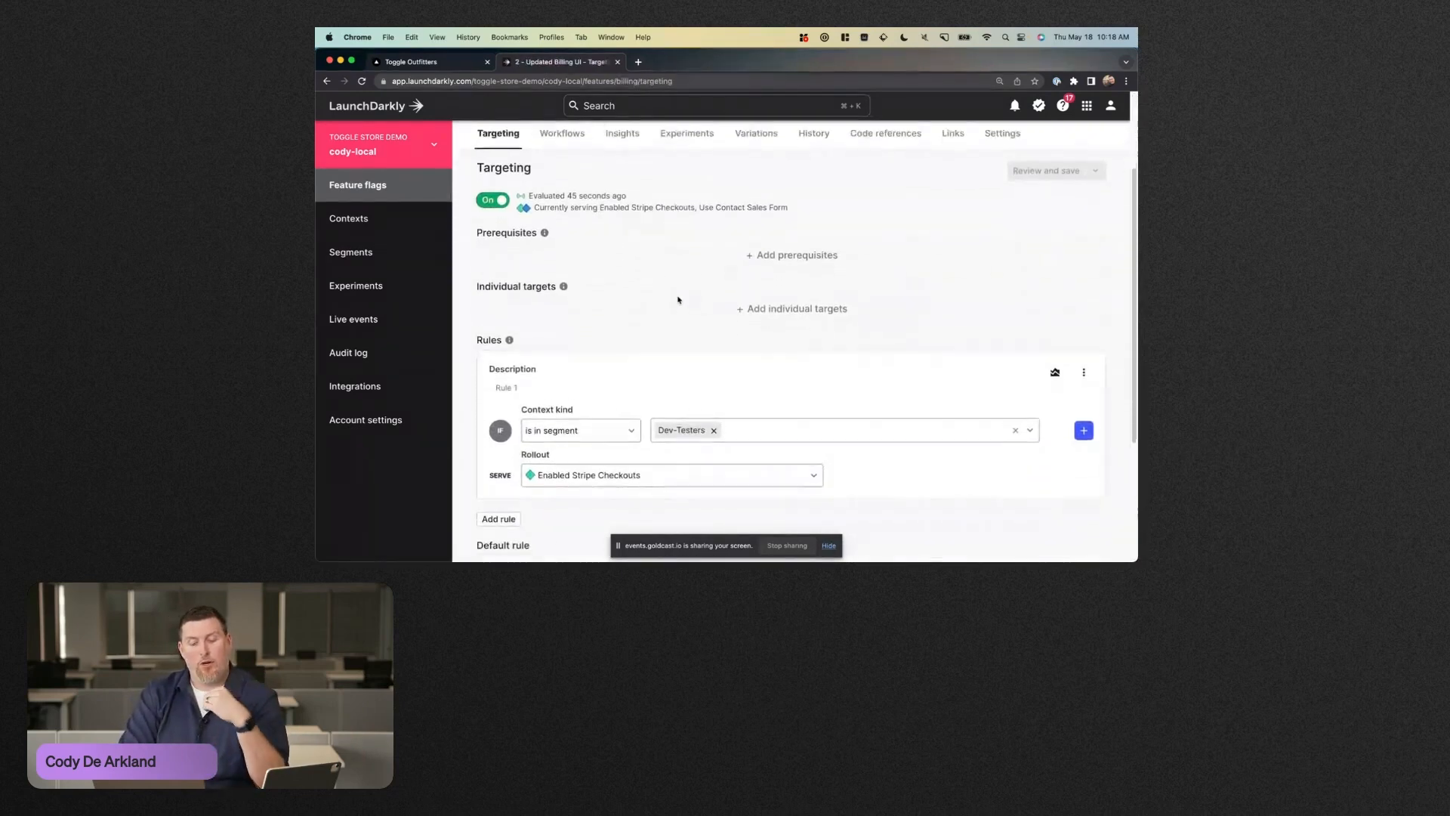
scroll(677, 300, down, 1)
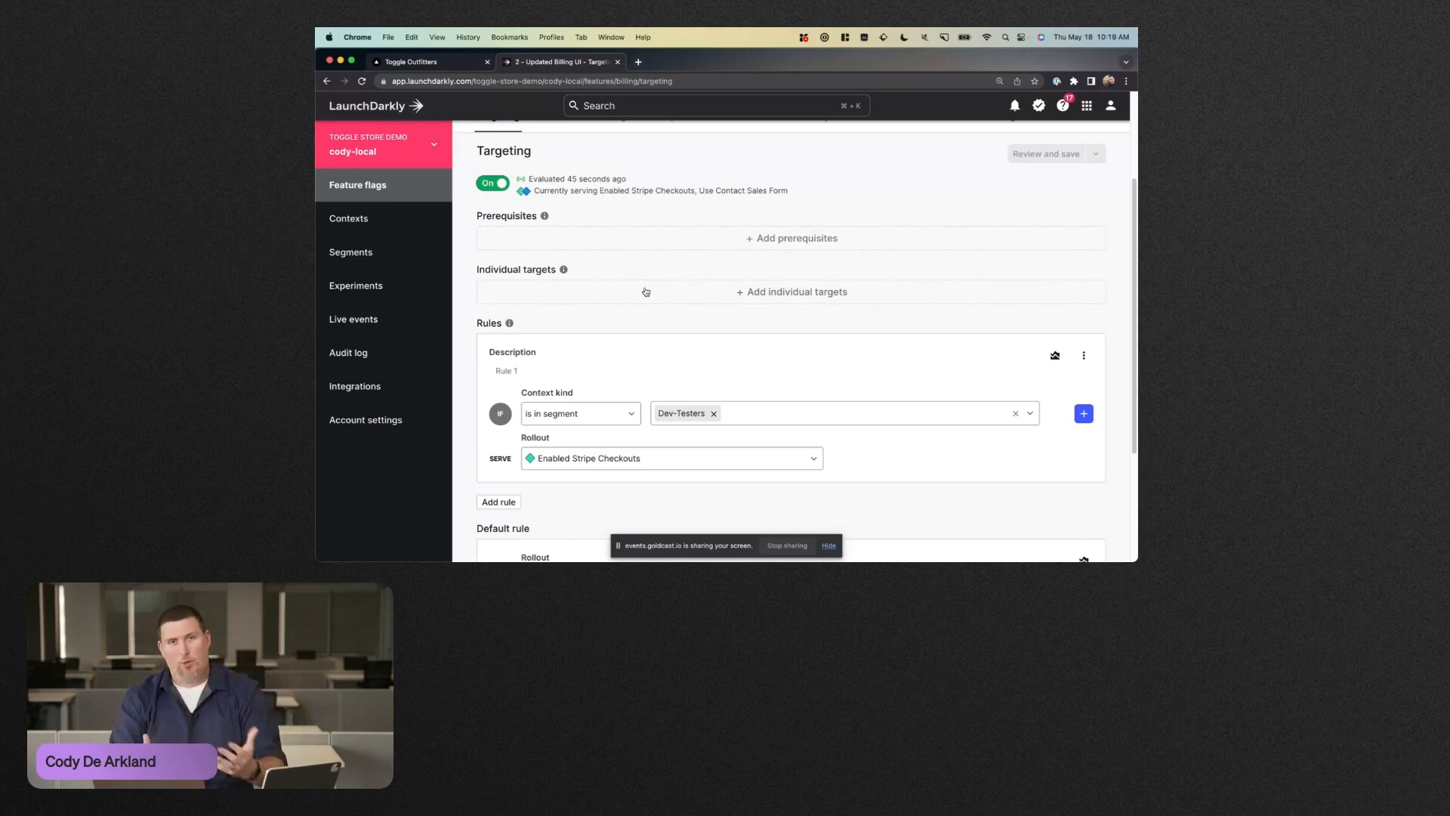
click(793, 242)
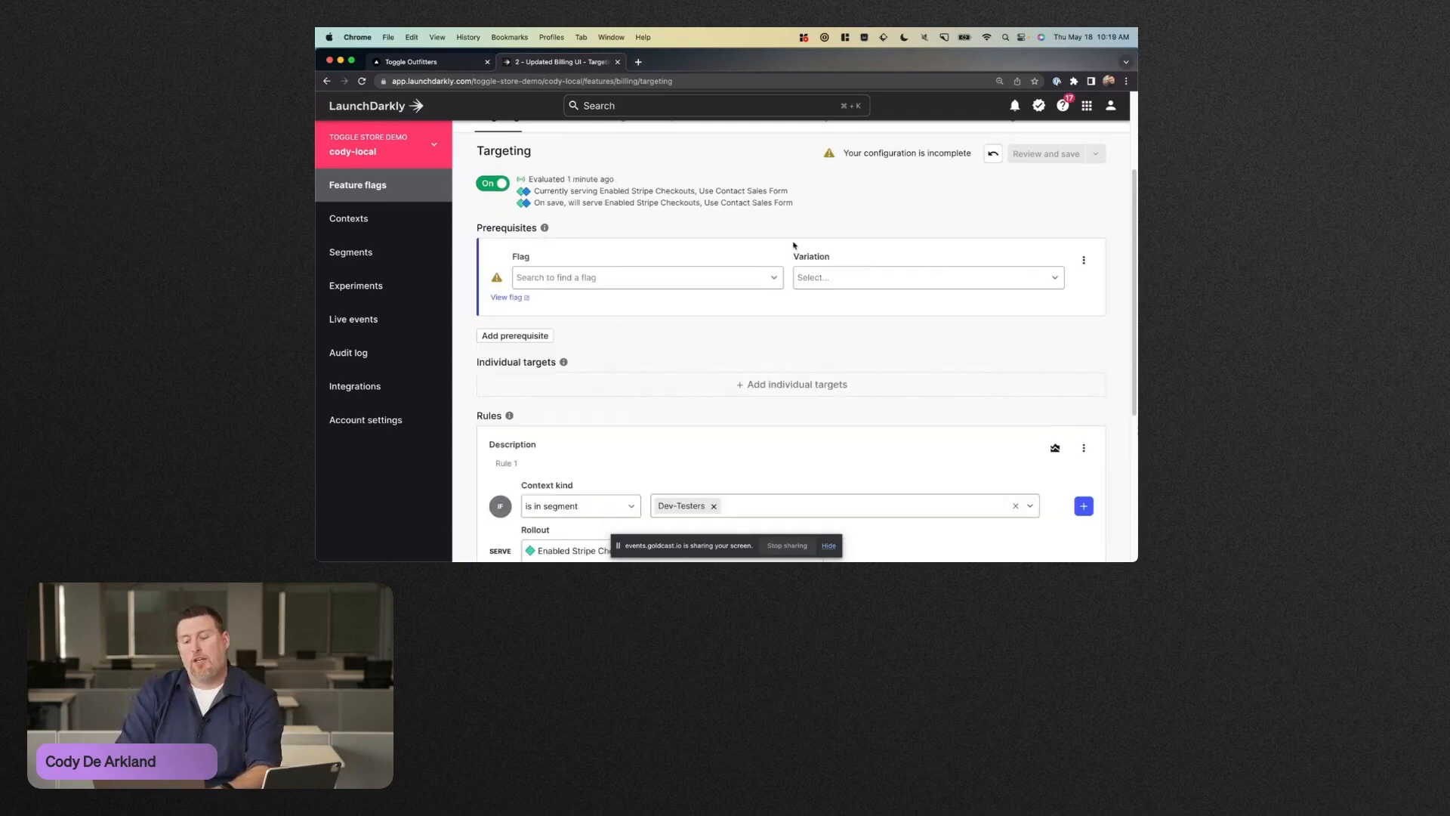
click(633, 273)
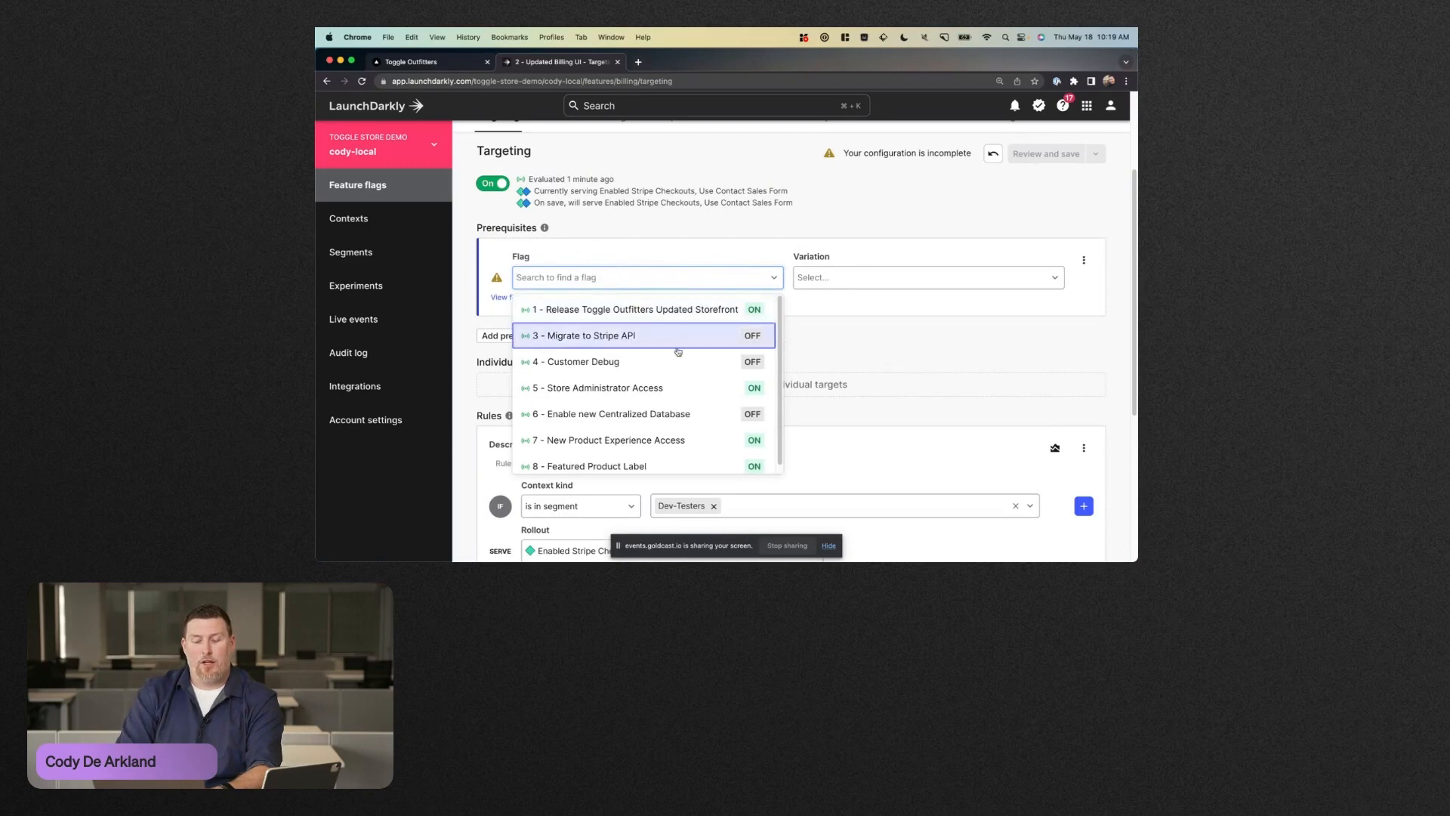
click(596, 309)
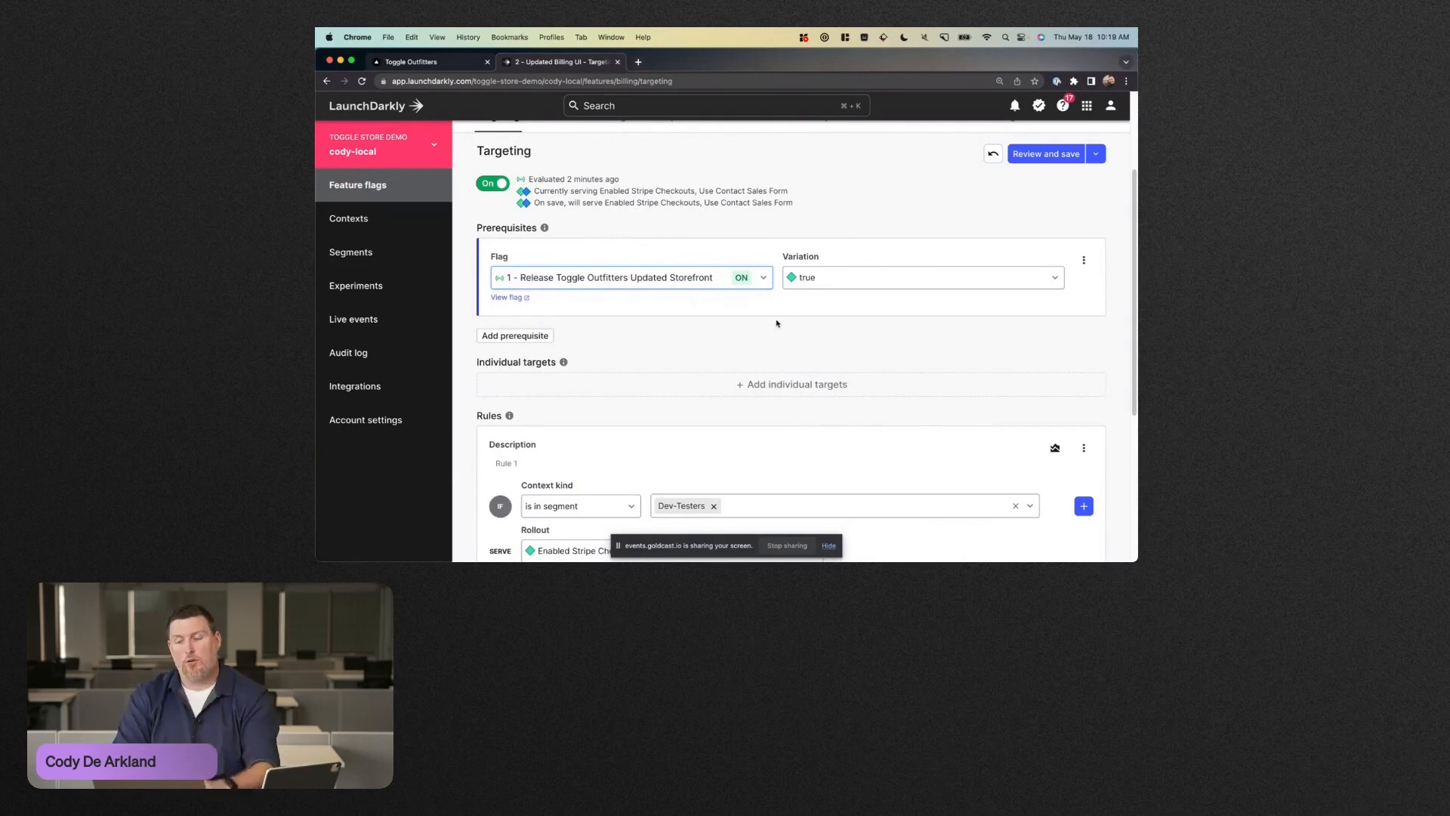
click(1043, 154)
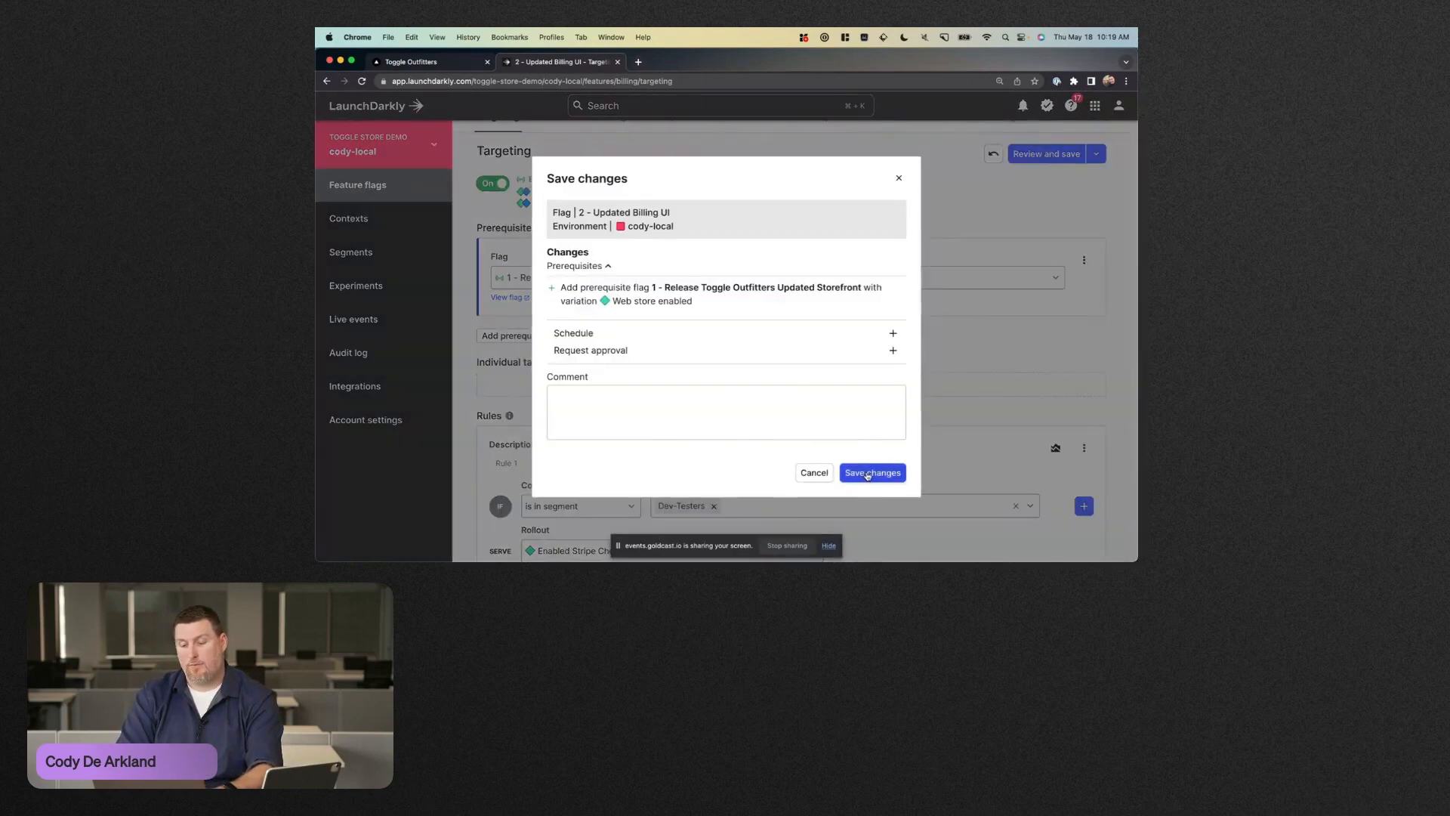
click(867, 476)
Step: Check the product listing in the Toggle Outfitters store and return to LaunchDarkly
click(456, 65)
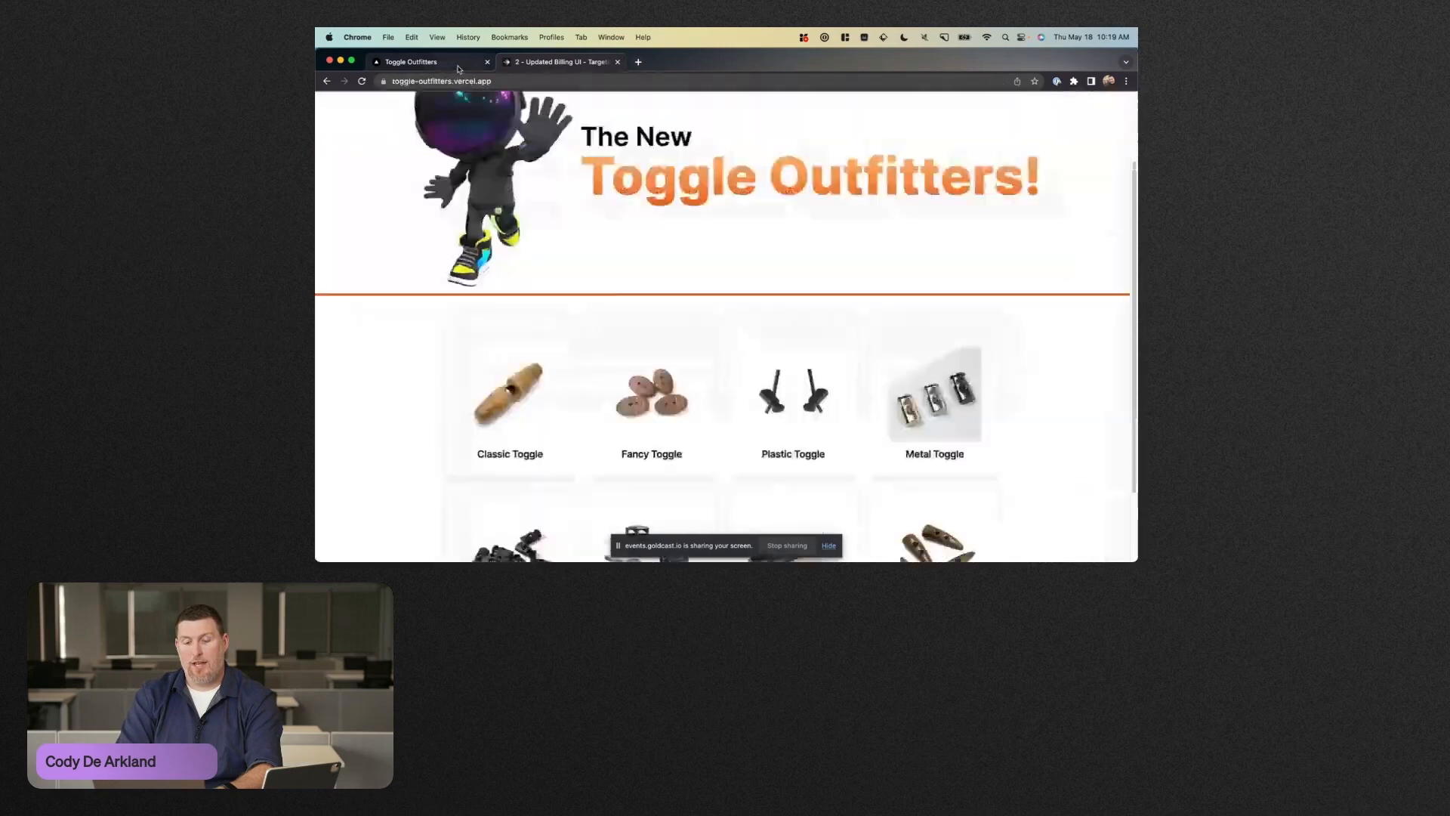
click(813, 340)
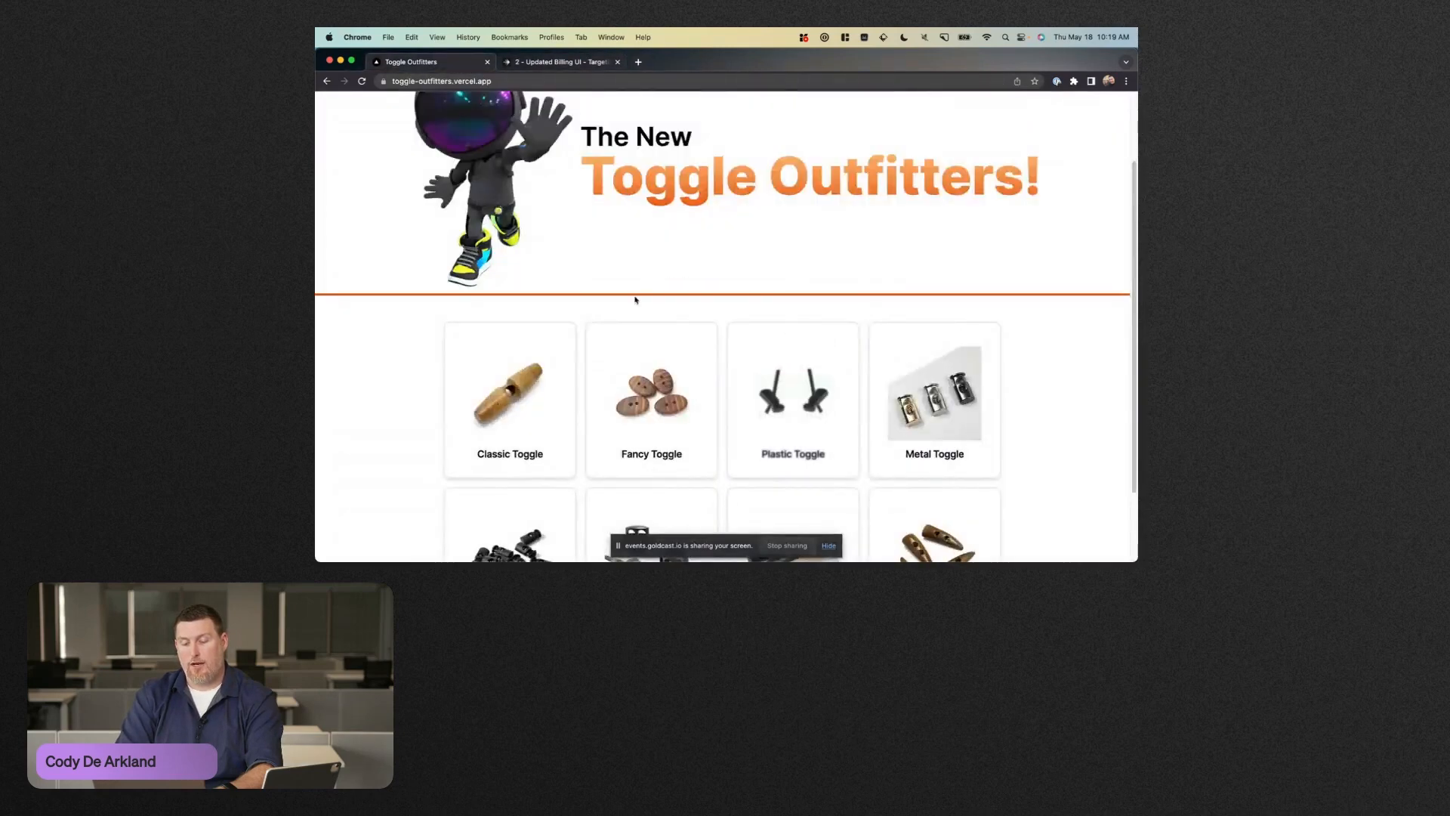
click(563, 63)
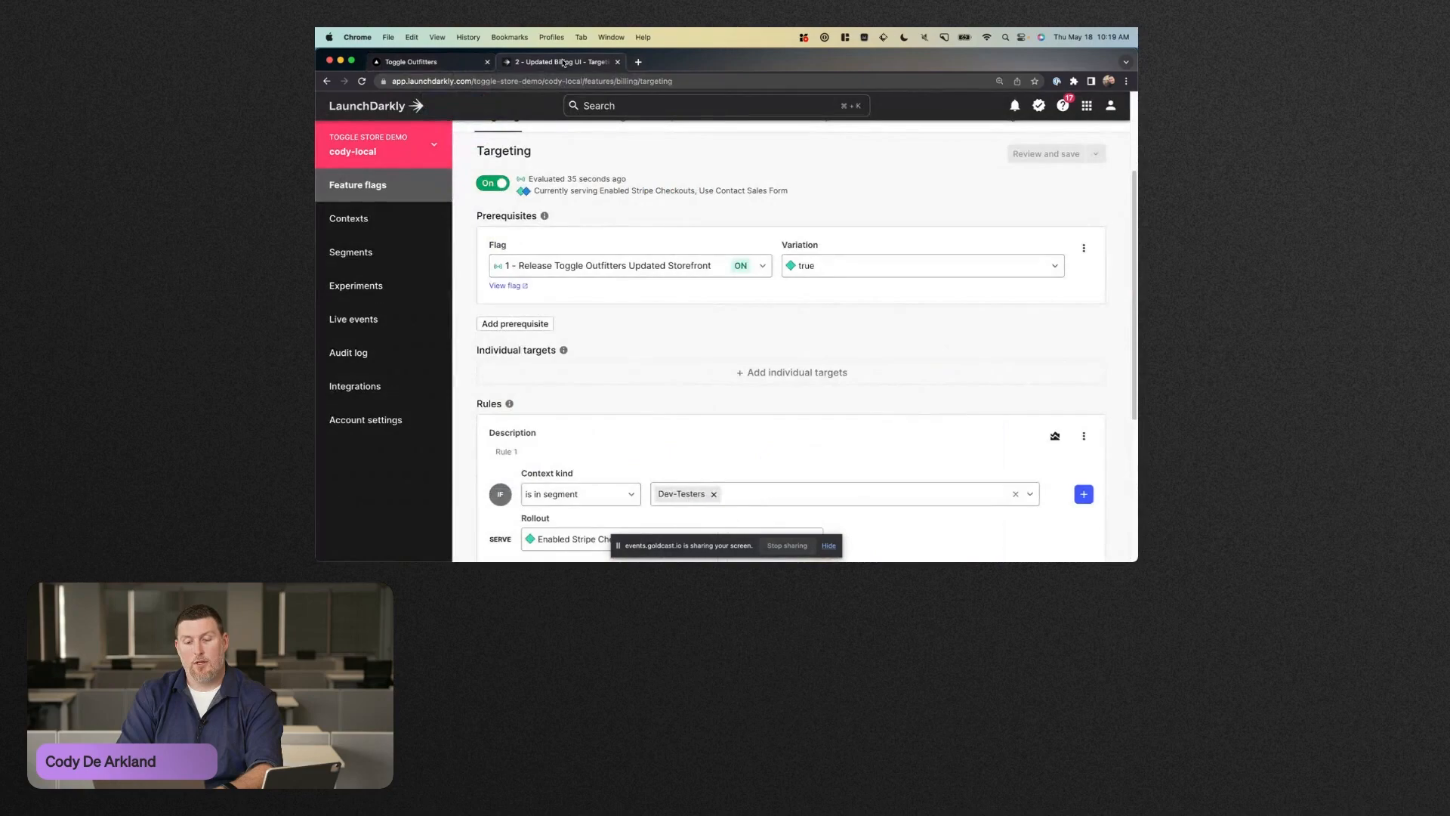
Step: Turn on targeting for the Migrate to Stripe API flag and save the change
click(388, 183)
scroll(653, 341, down, 1)
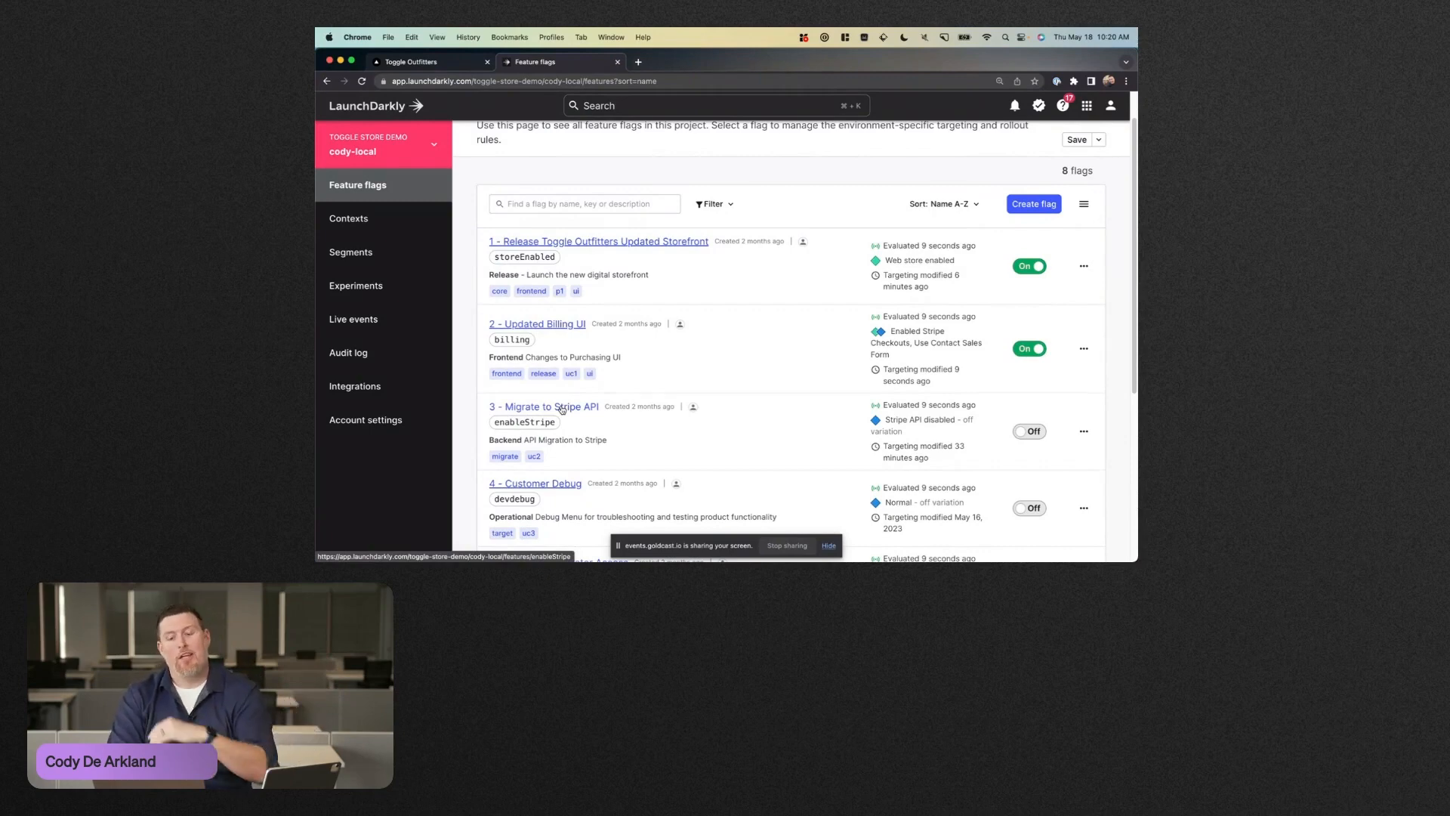
click(1028, 431)
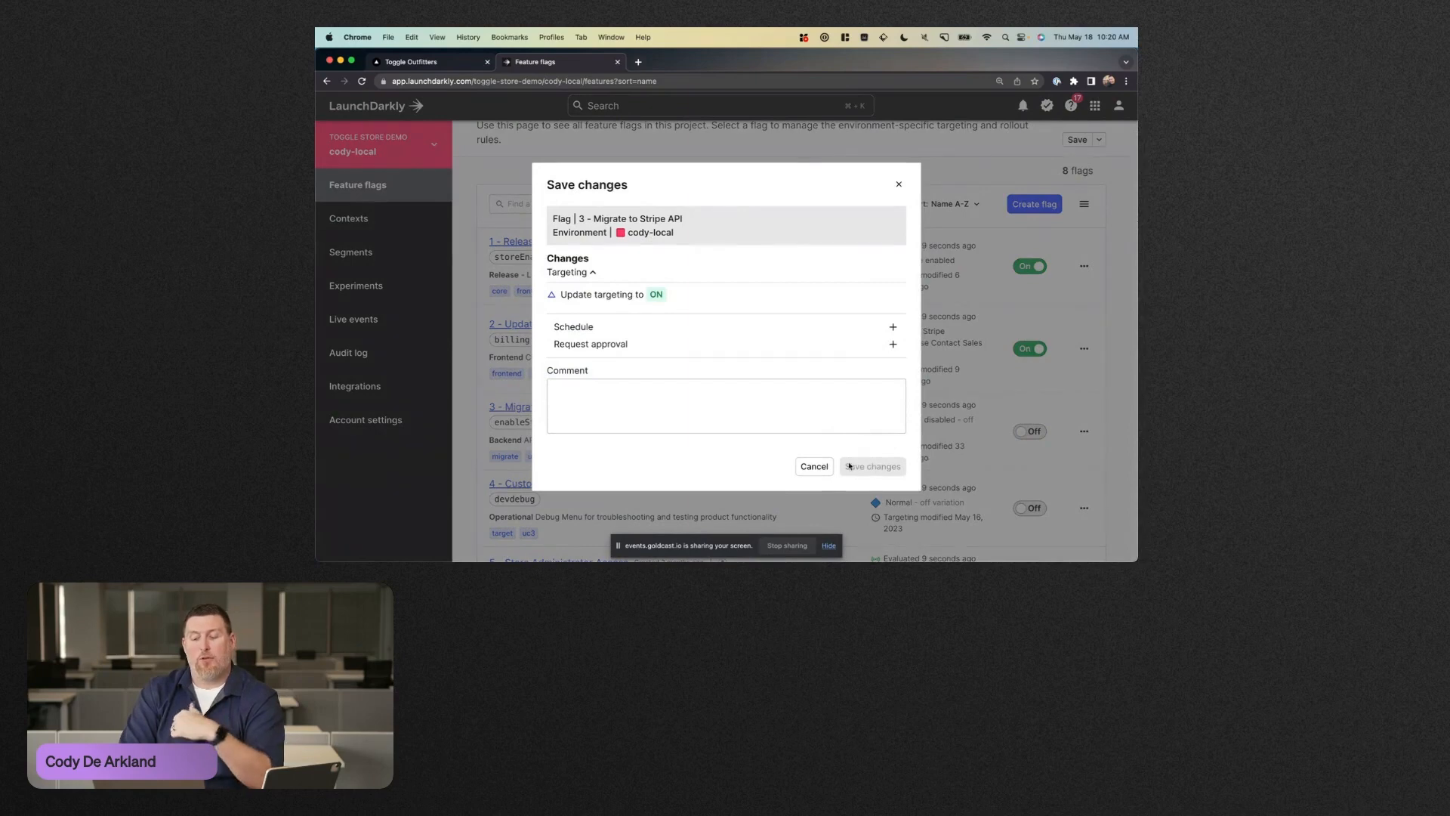
click(849, 466)
click(586, 411)
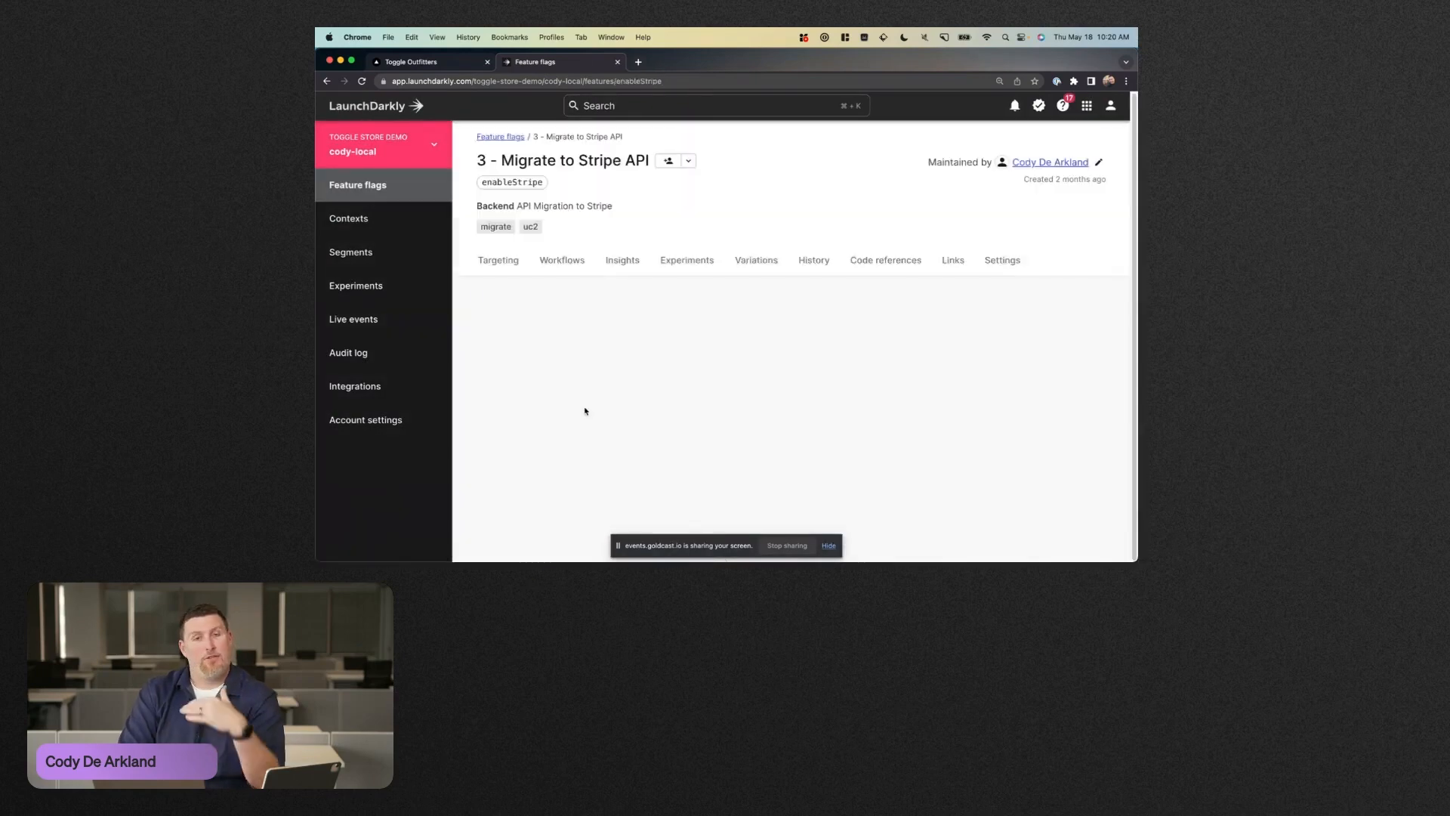
scroll(746, 422, down, 2)
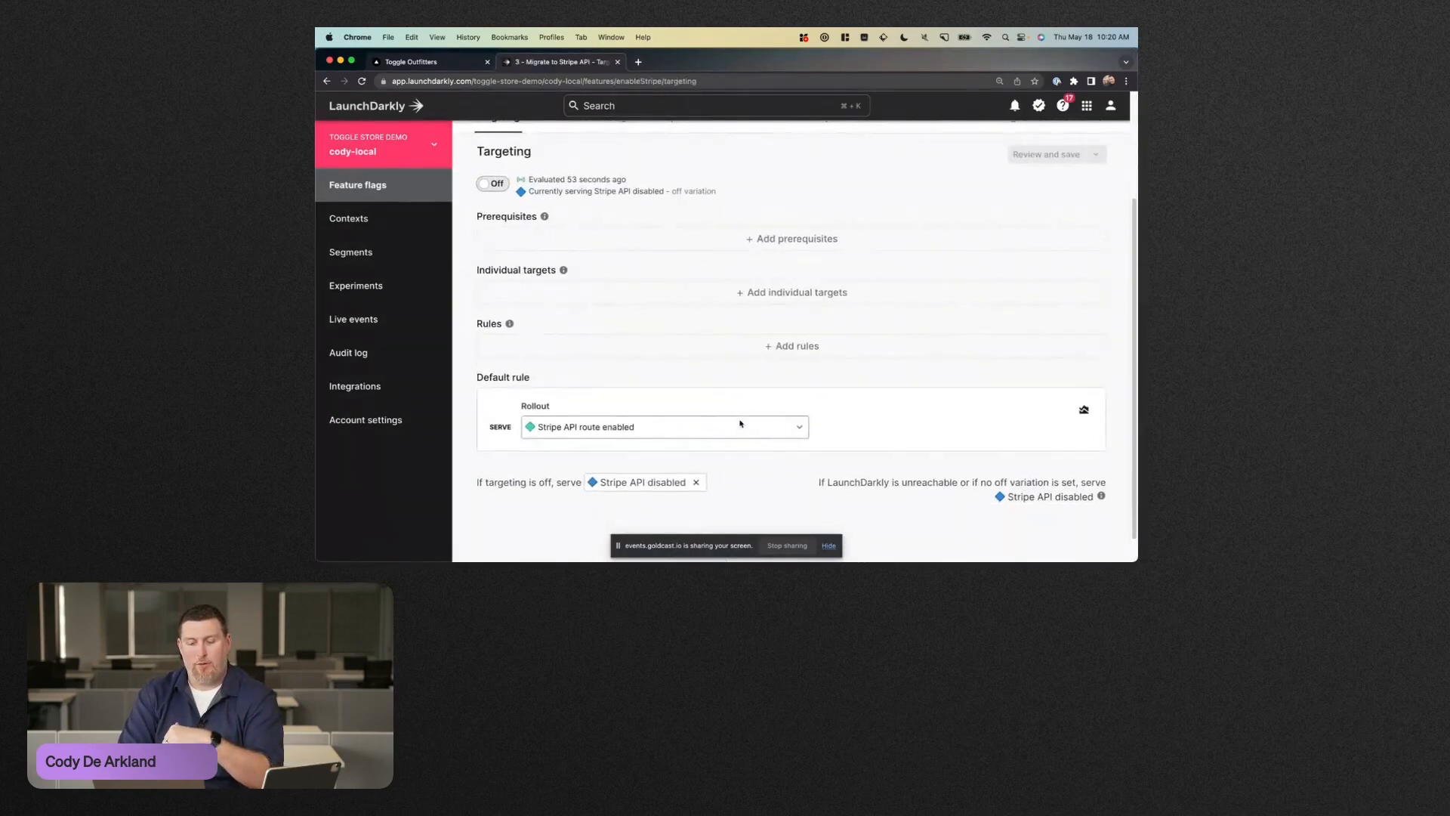
scroll(740, 423, up, 2)
click(495, 328)
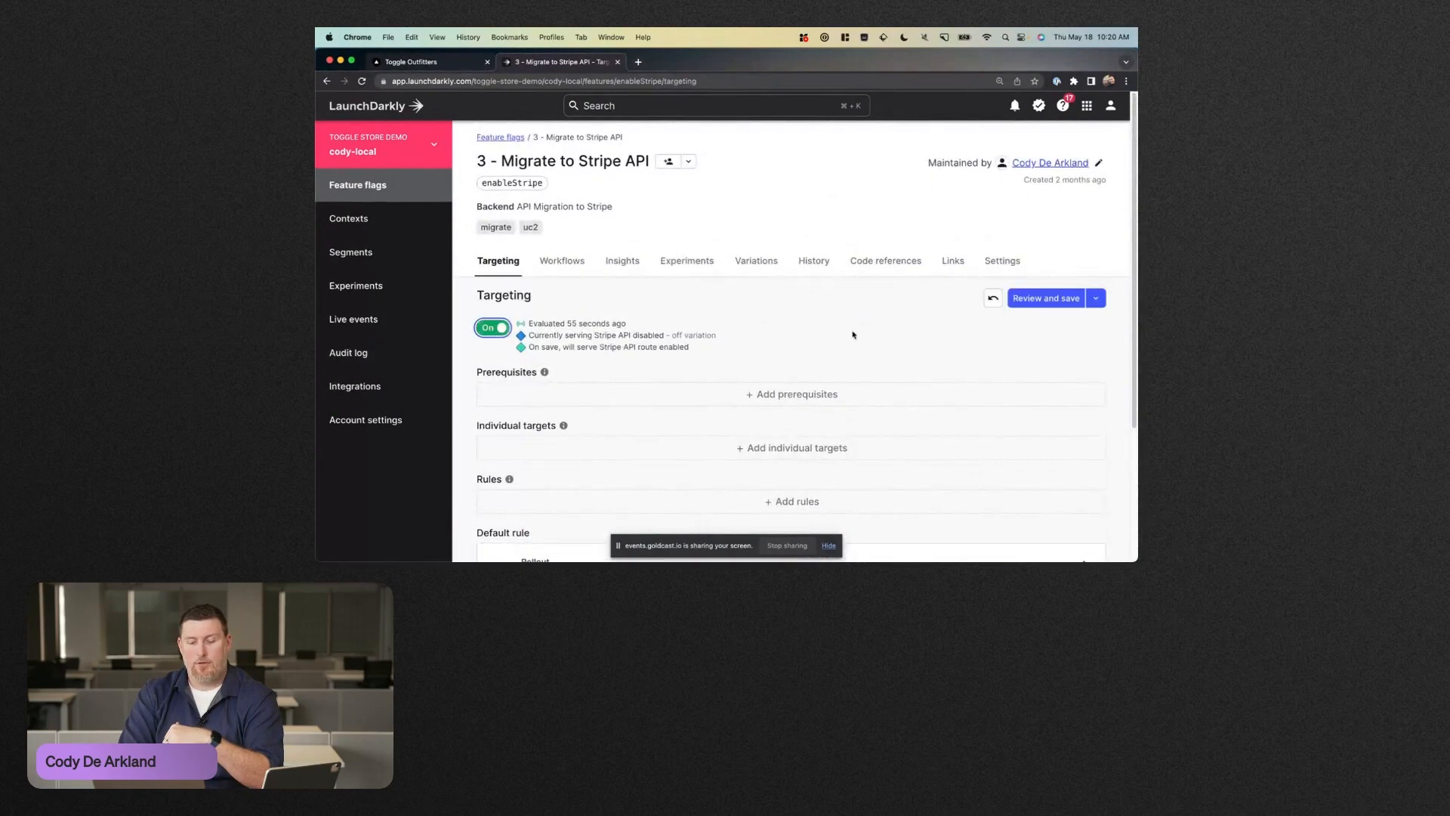
click(1046, 297)
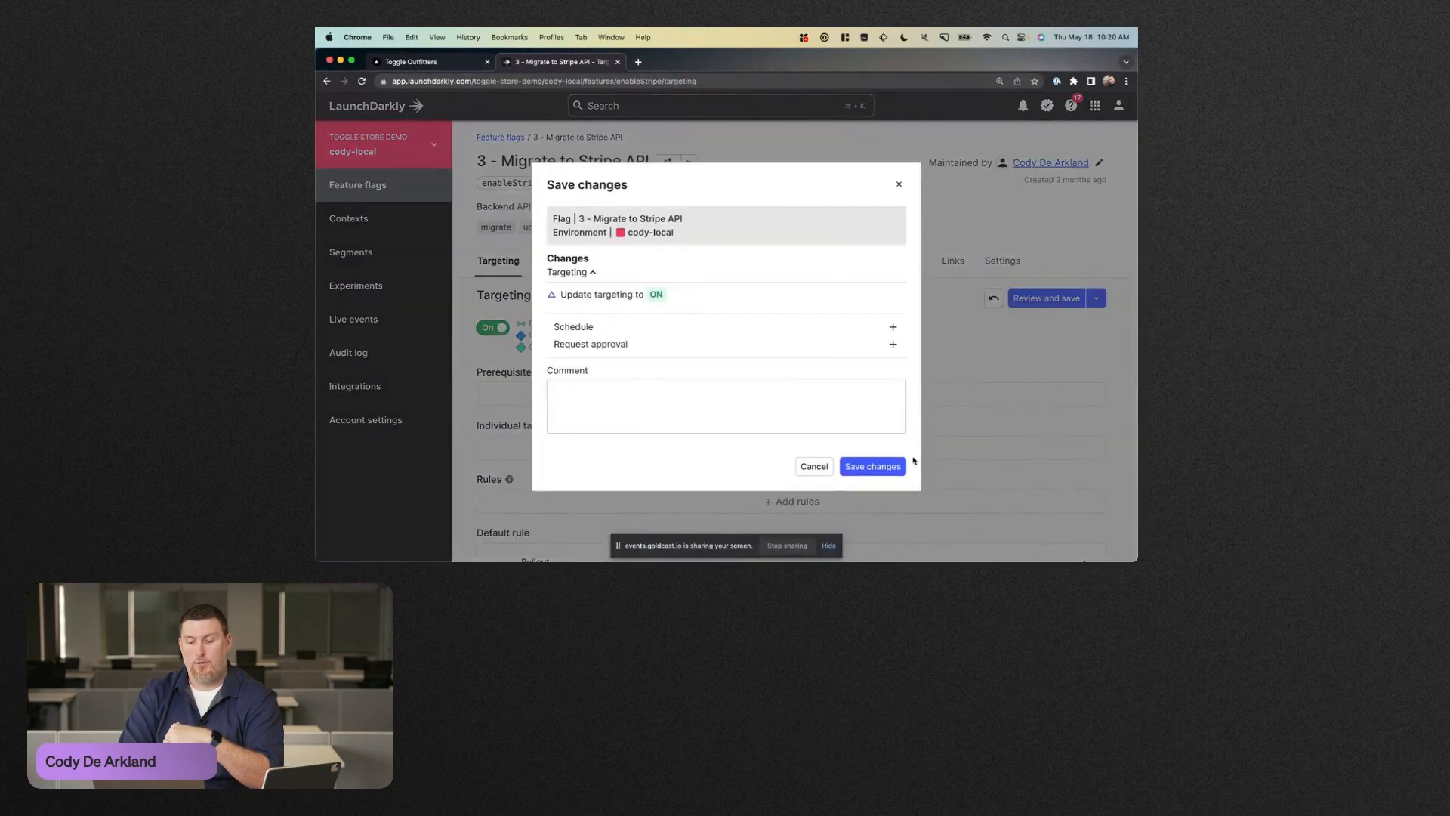
click(876, 466)
Step: Switch to the Toggle Outfitters store, log out, and return to the Migrate to Stripe API flag in LaunchDarkly
click(453, 67)
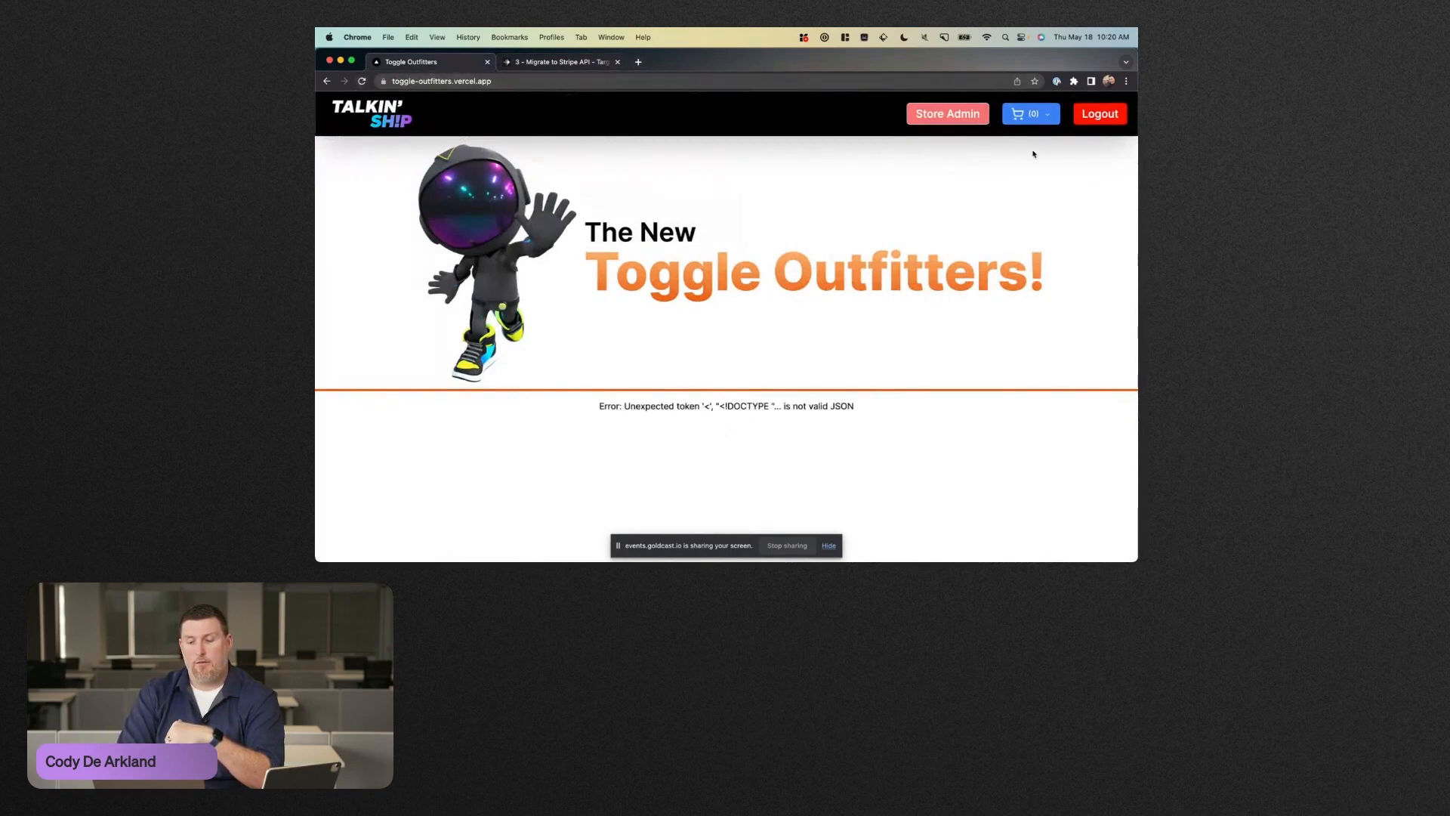
click(1087, 119)
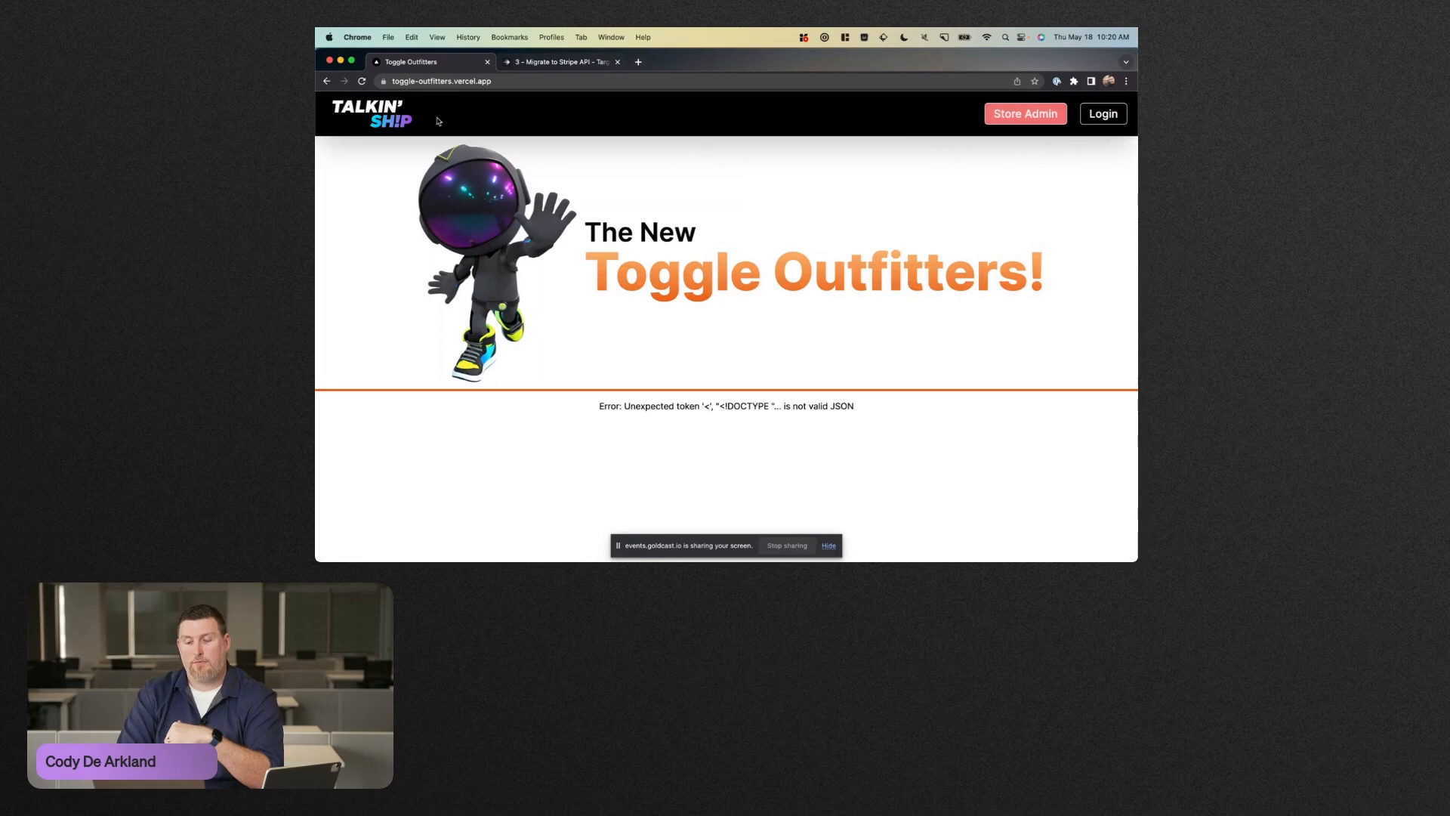
click(592, 65)
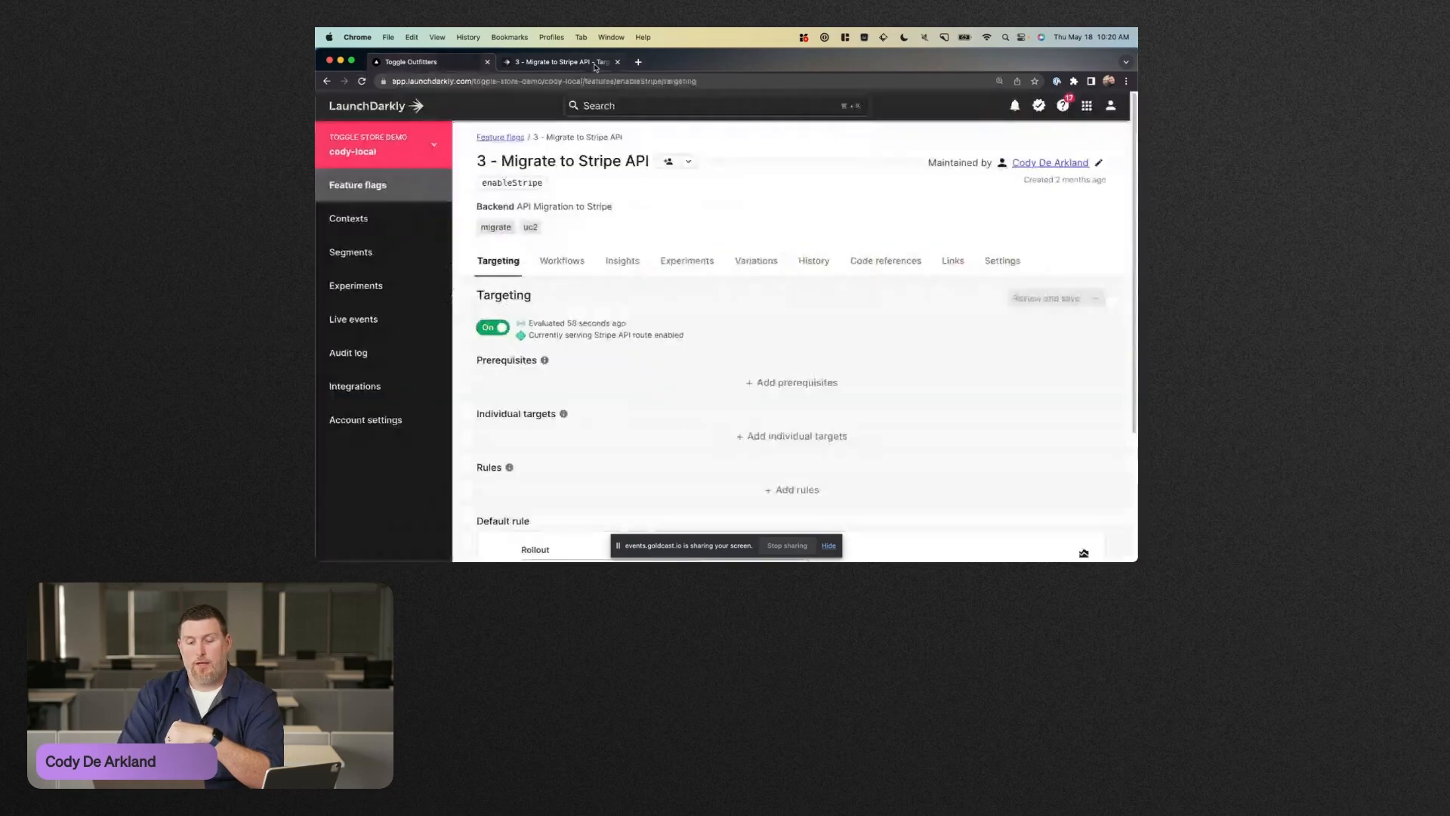
Step: Review the stages of the completed Workflow New Stripe API Routes 04/10/2023 on the Migrate to Stripe API flag
scroll(493, 210, down, 2)
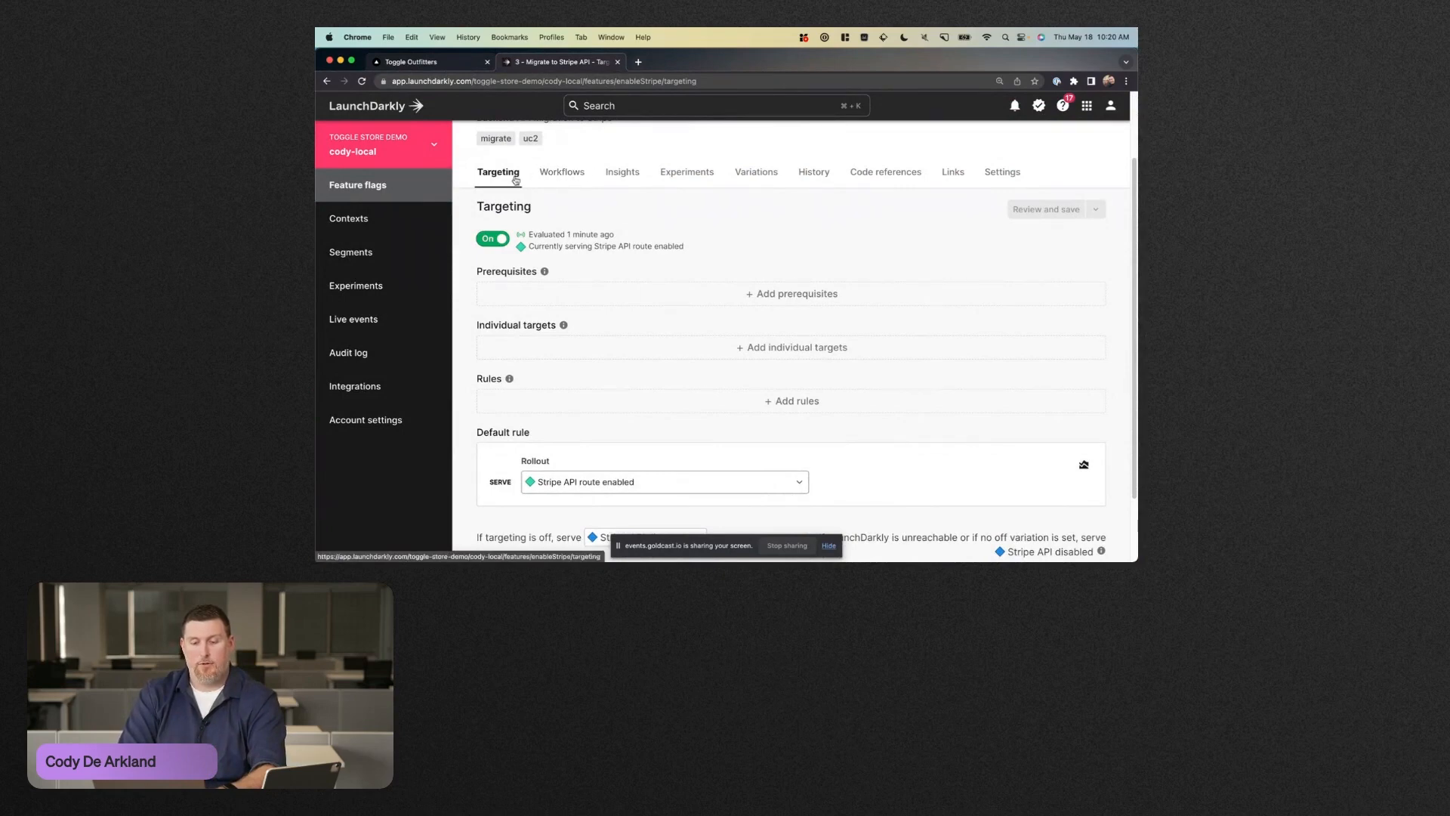
click(565, 173)
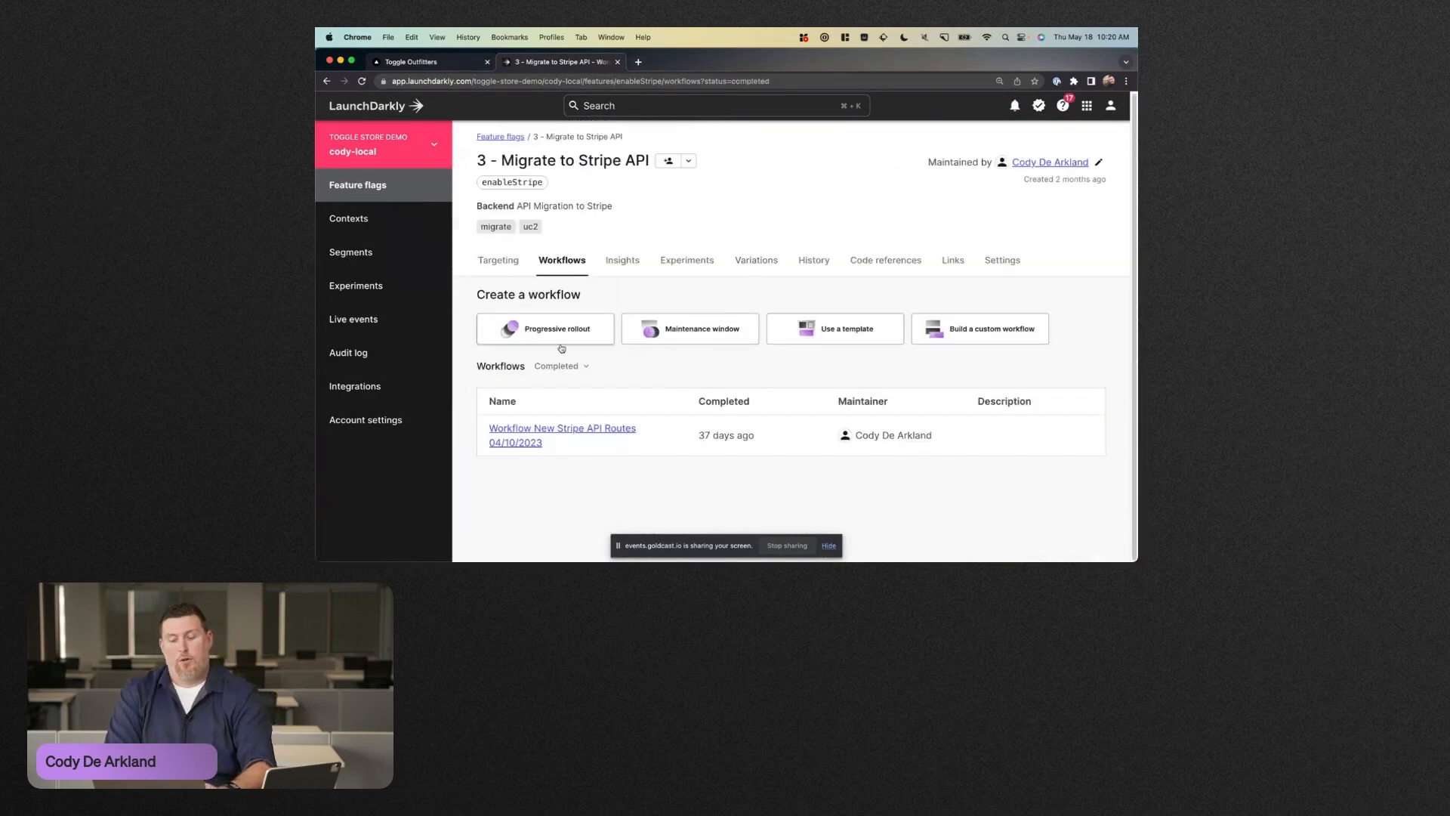
click(513, 265)
click(574, 262)
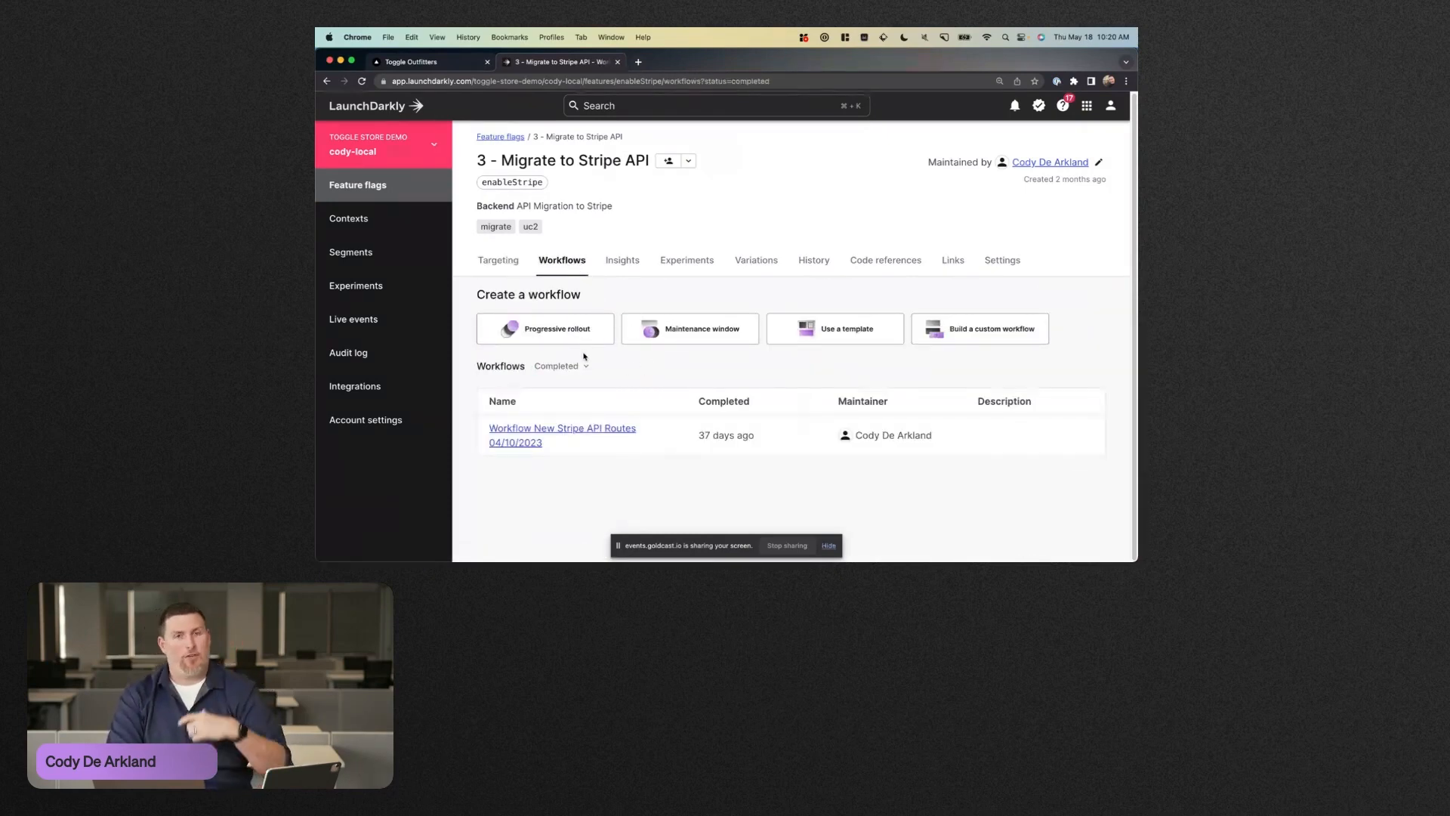
click(614, 426)
scroll(702, 378, down, 2)
scroll(727, 390, down, 2)
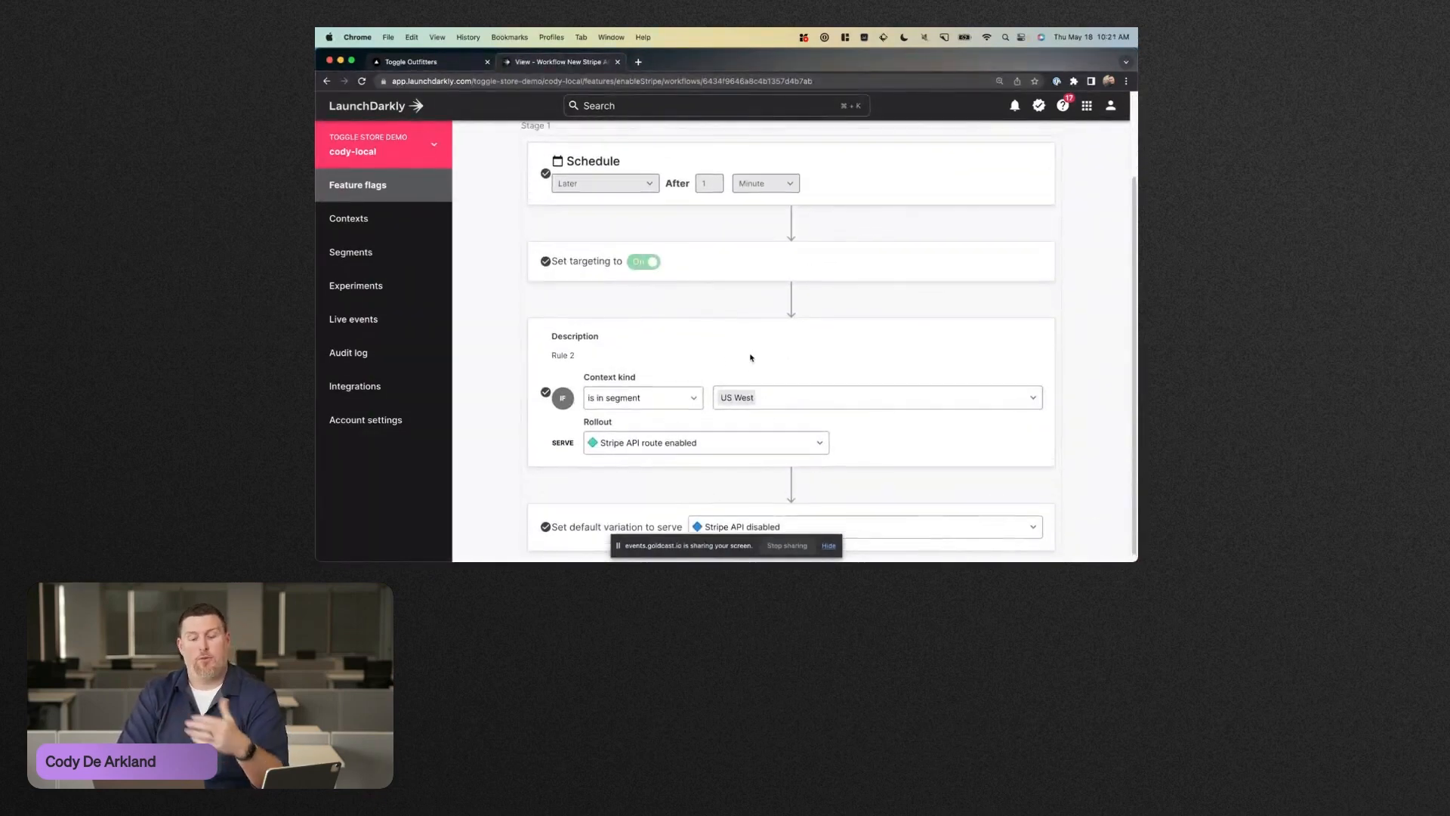
scroll(751, 360, up, 3)
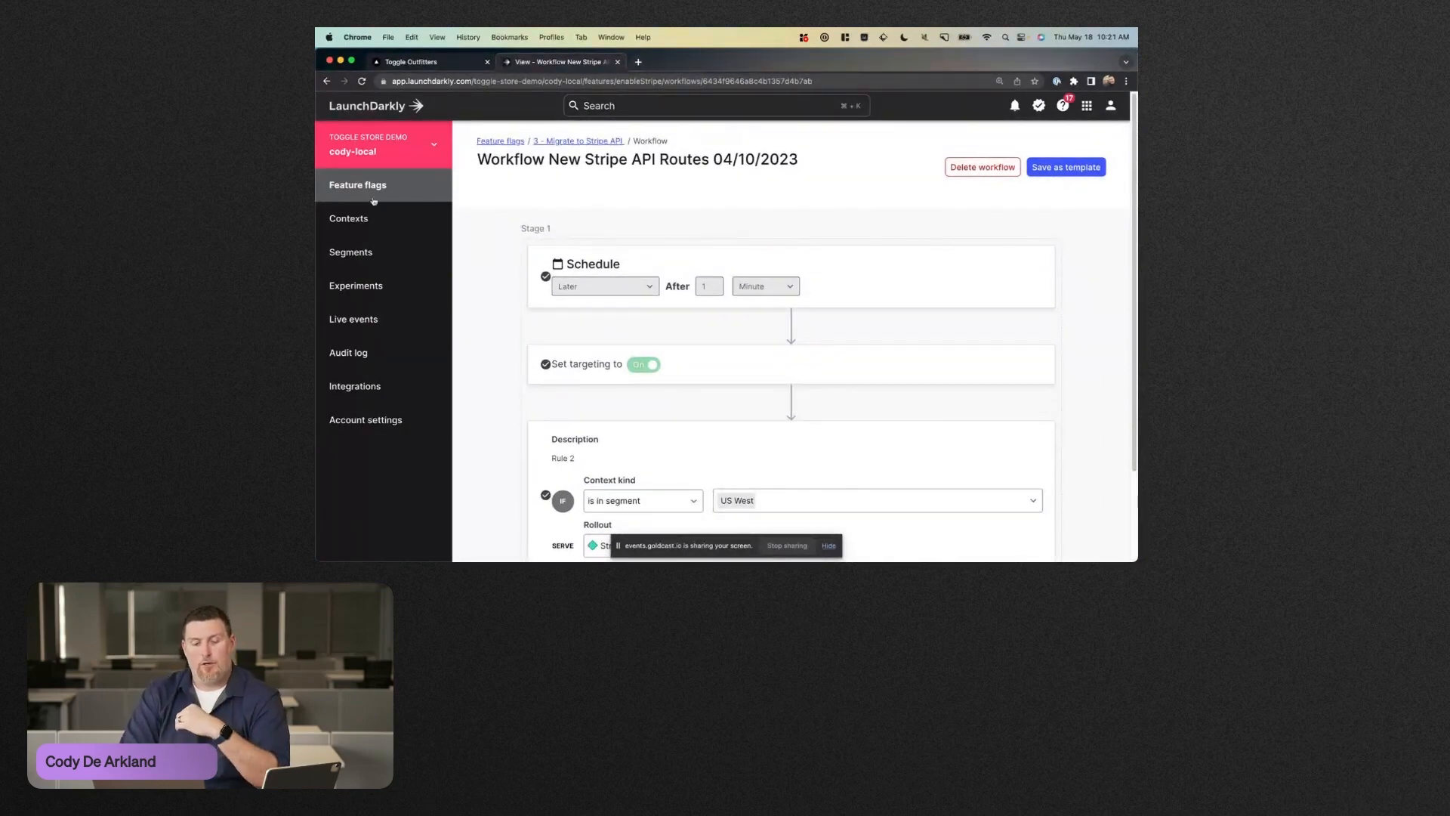
Step: Set up a progressive rollout workflow for the Migrate to Stripe API flag, serving Stripe API route enabled in 10% increments per day
click(612, 140)
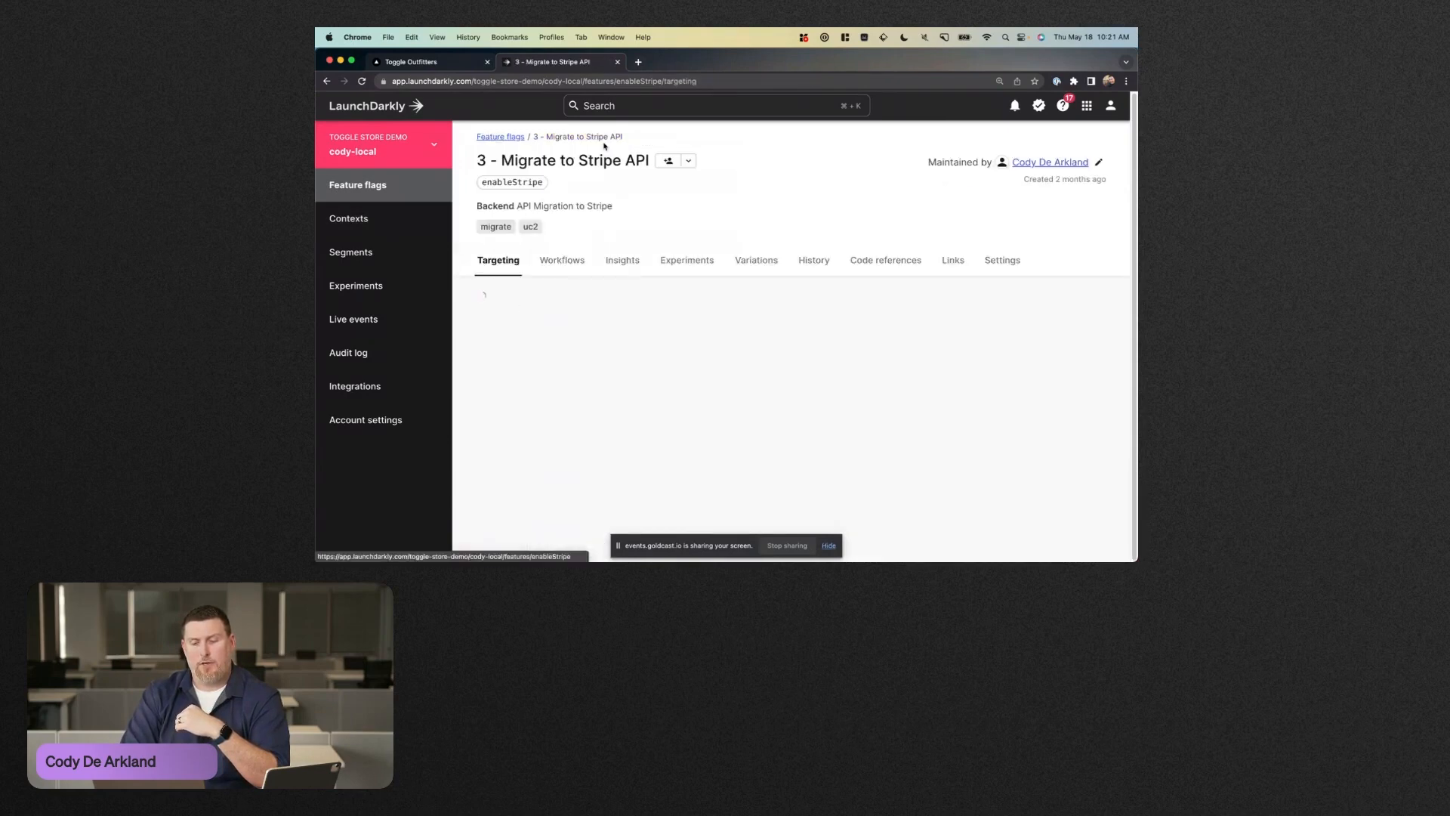
click(550, 258)
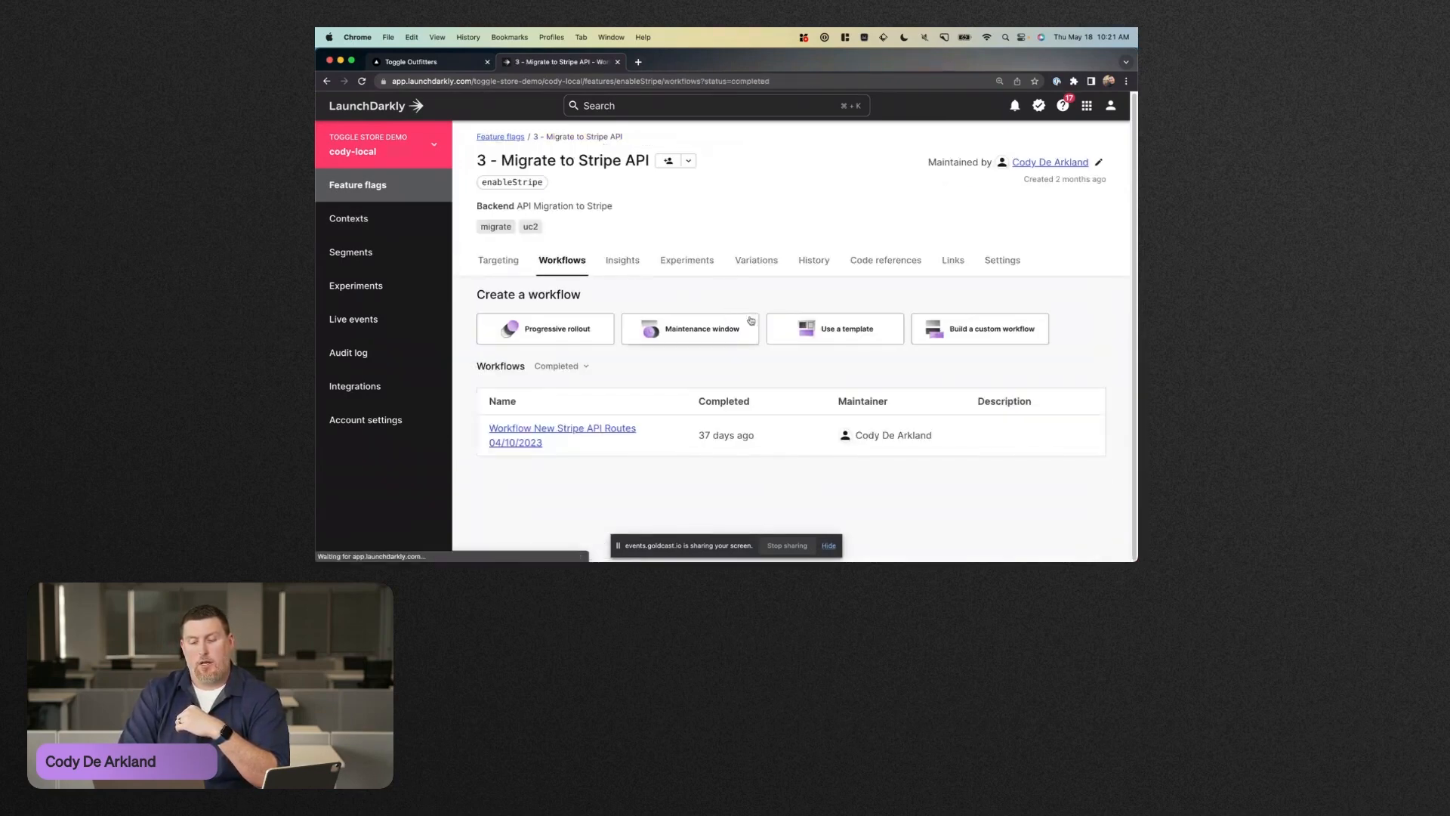
click(536, 328)
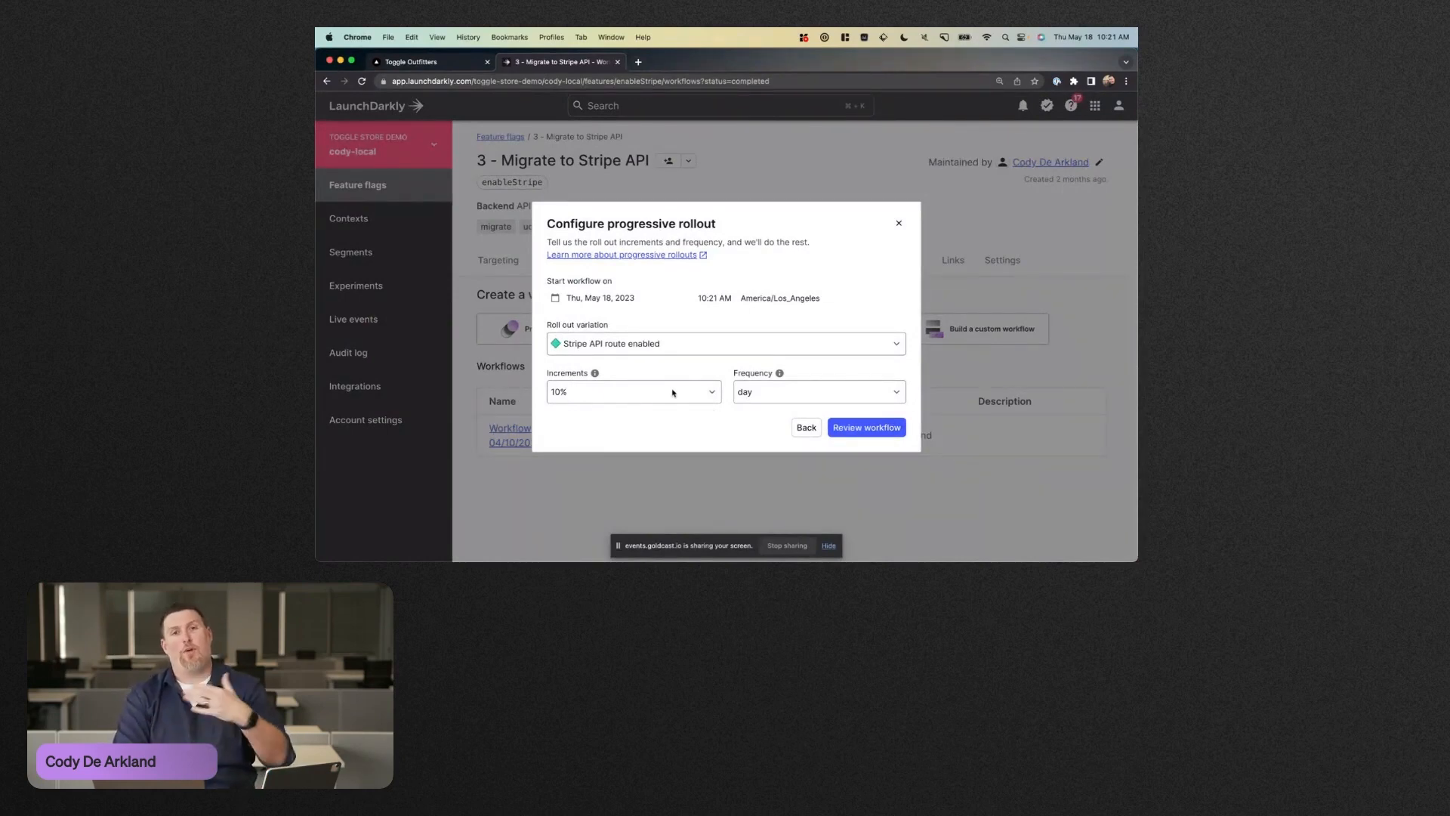
click(707, 393)
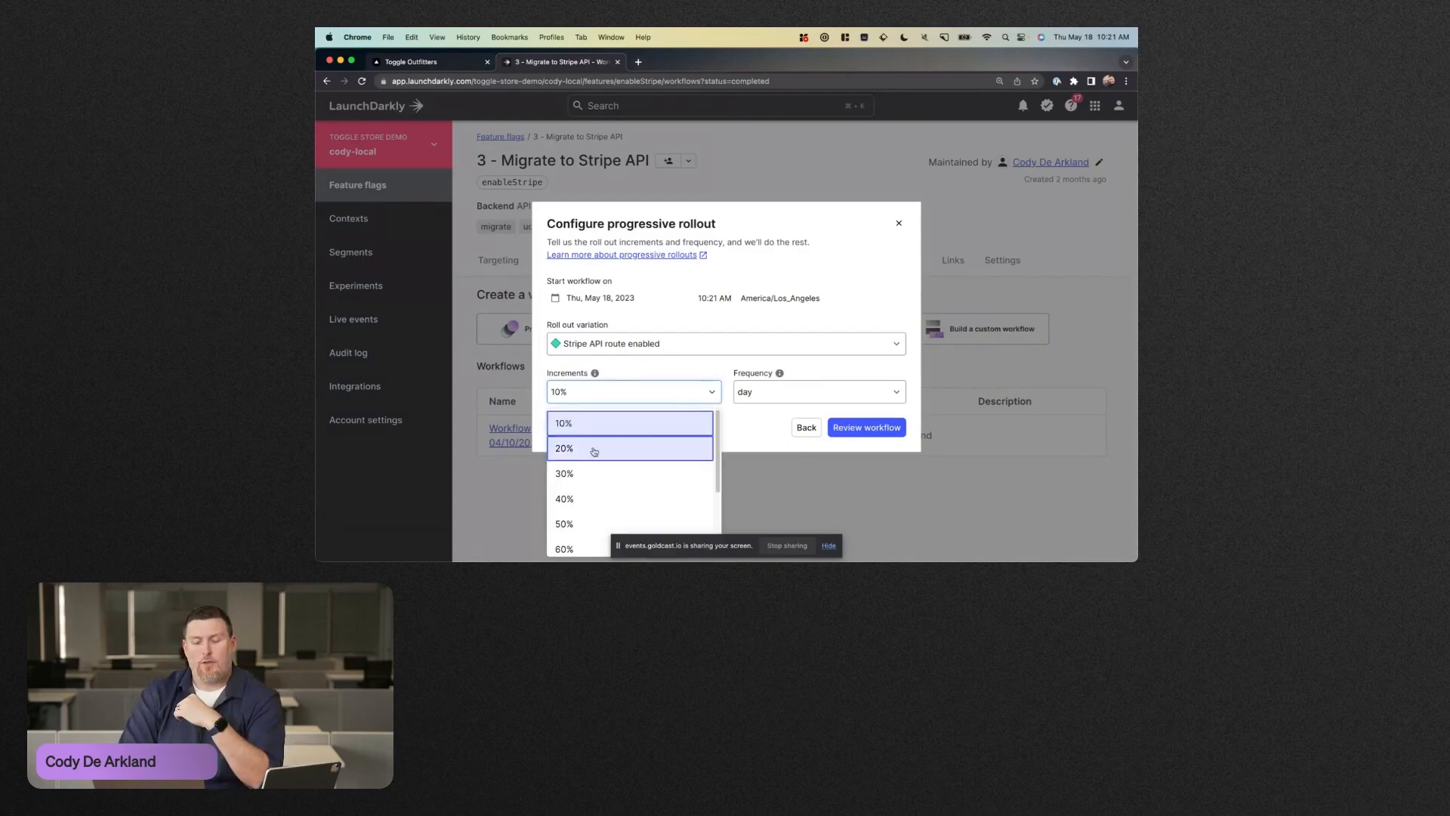
click(715, 351)
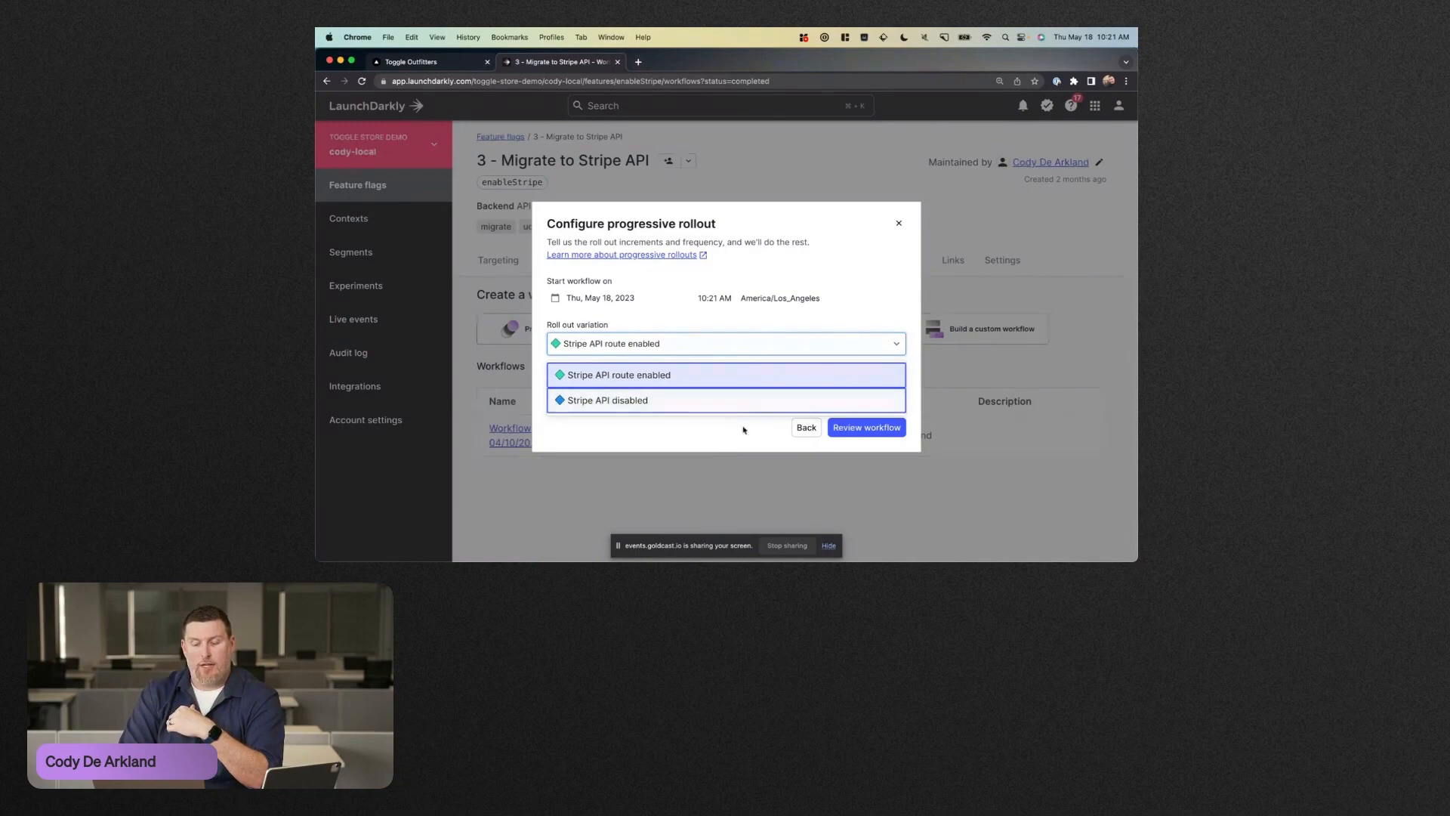
click(866, 428)
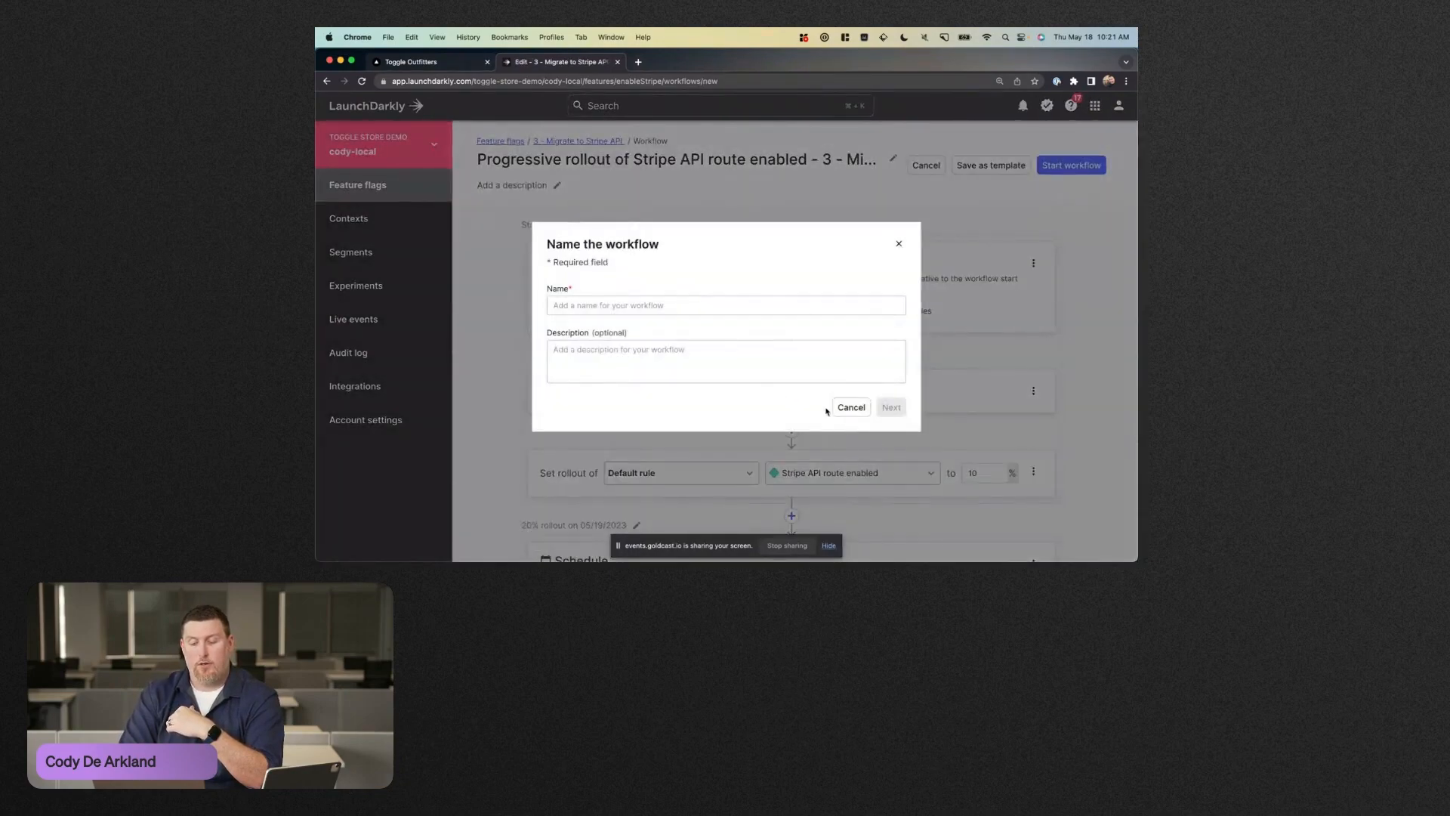
click(852, 407)
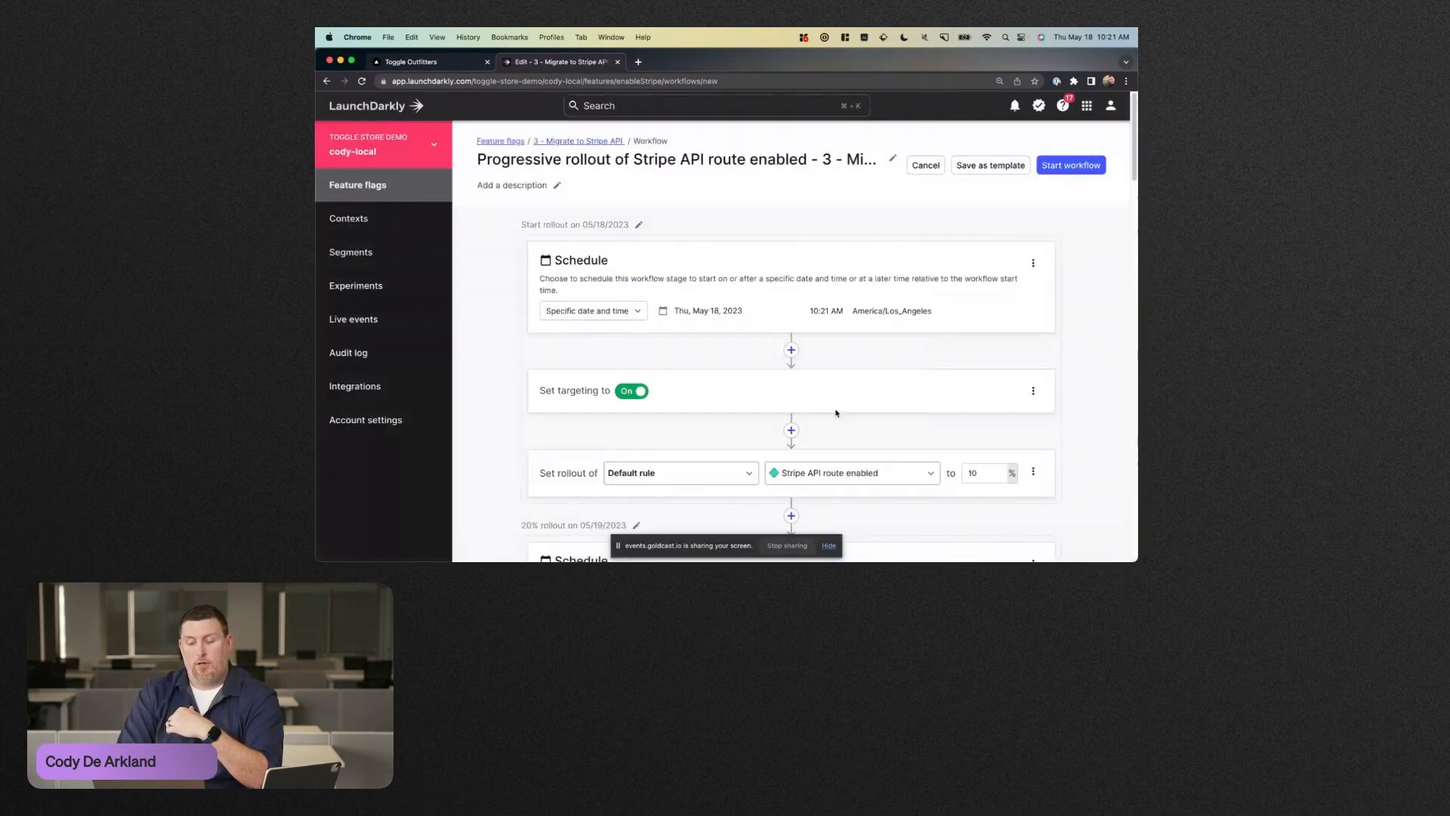
Step: Look through the scheduled rollout stages and rename the workflow "10% Rollout per day"
scroll(828, 411, down, 5)
scroll(630, 380, down, 9)
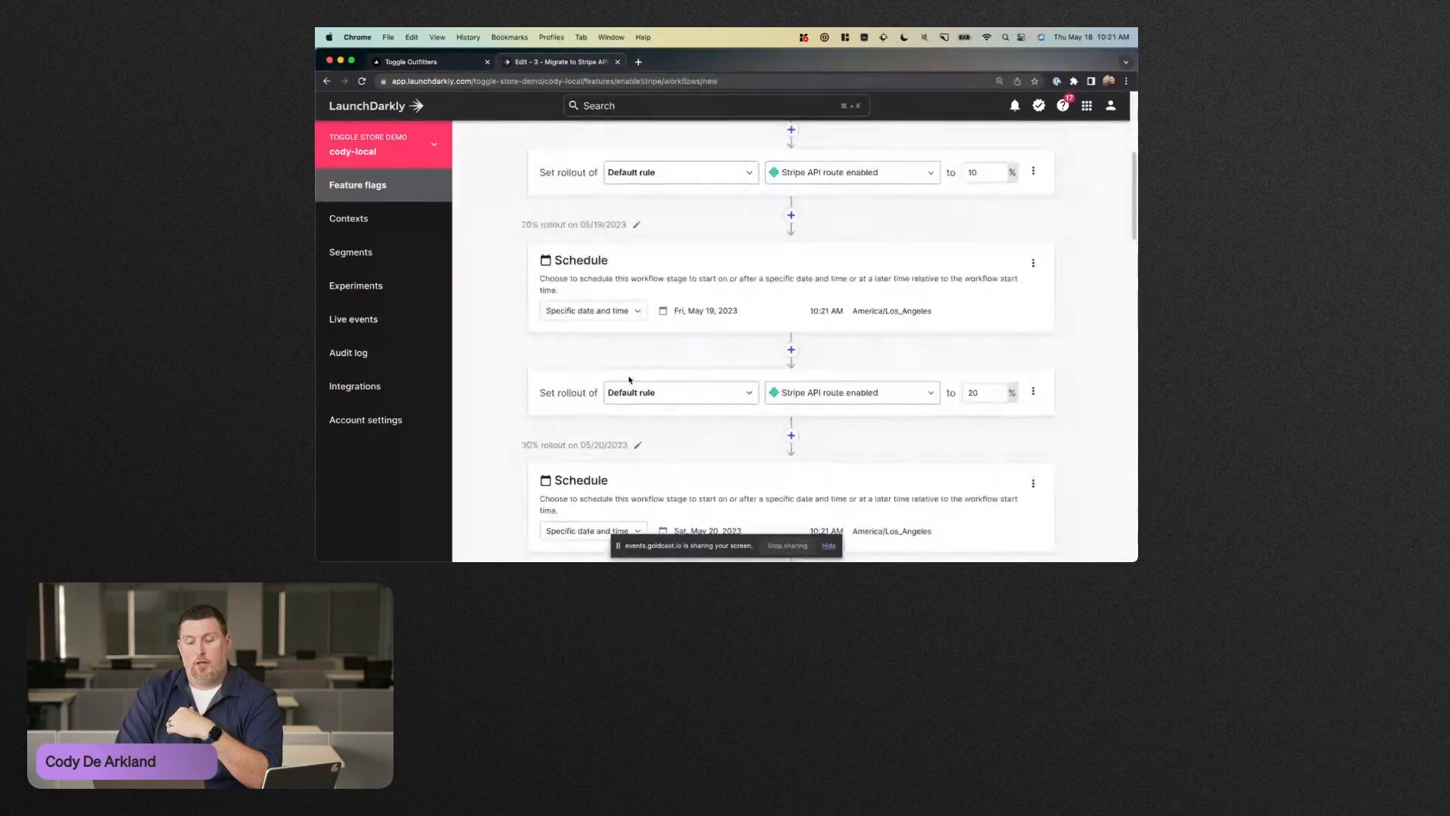
scroll(630, 380, up, 15)
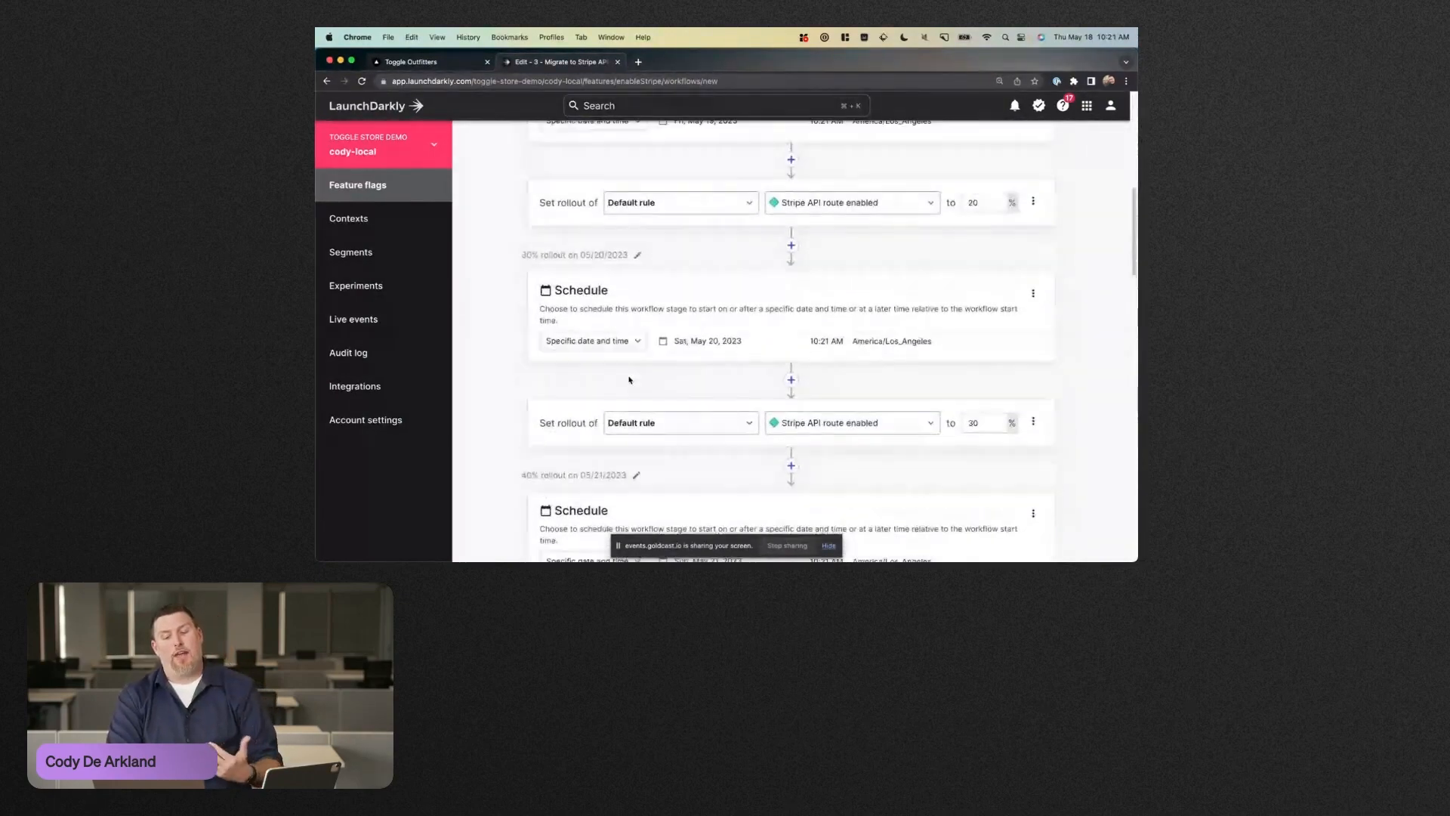
click(890, 159)
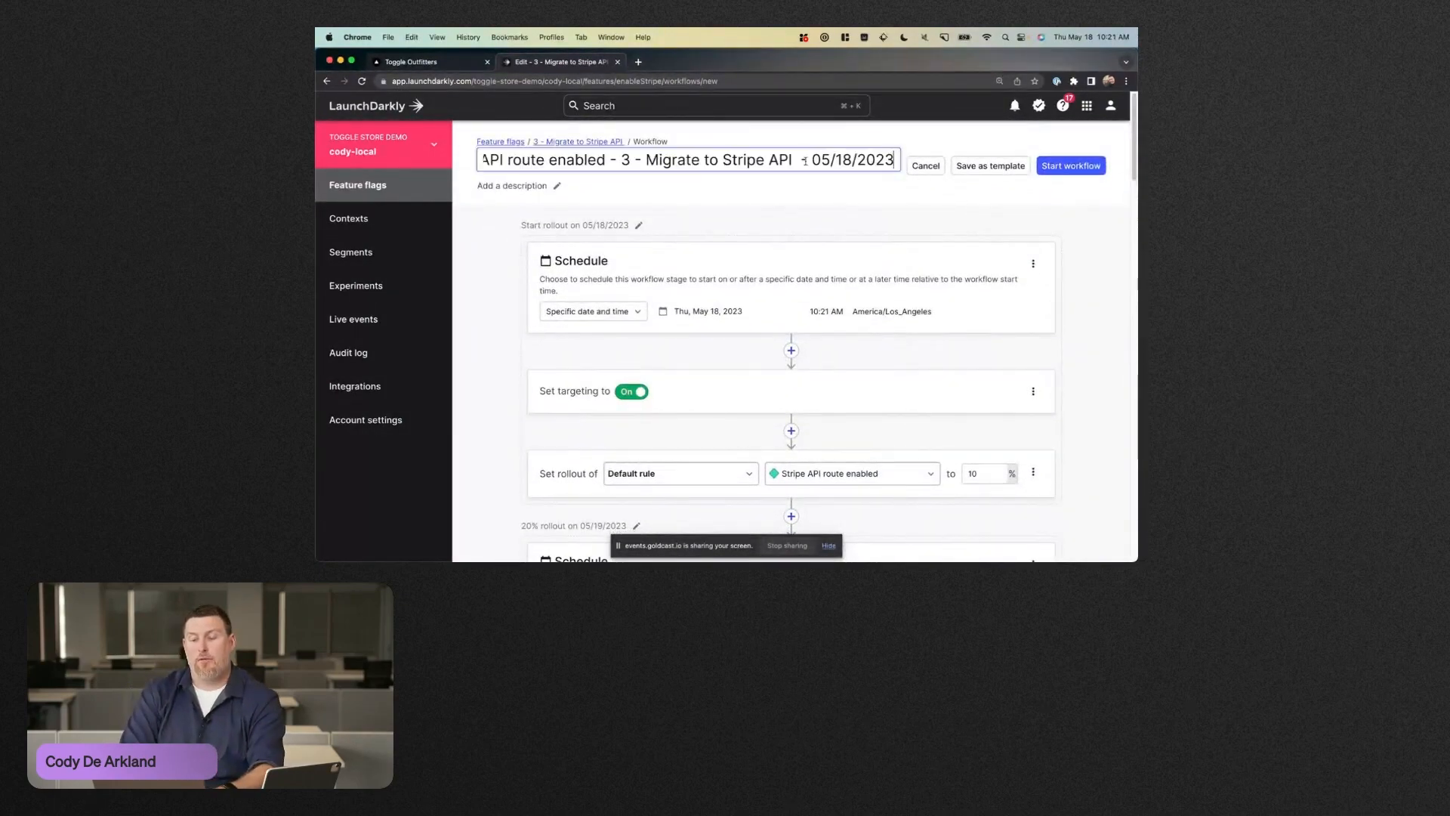
key(super+a)
text(10% Rollout per day)
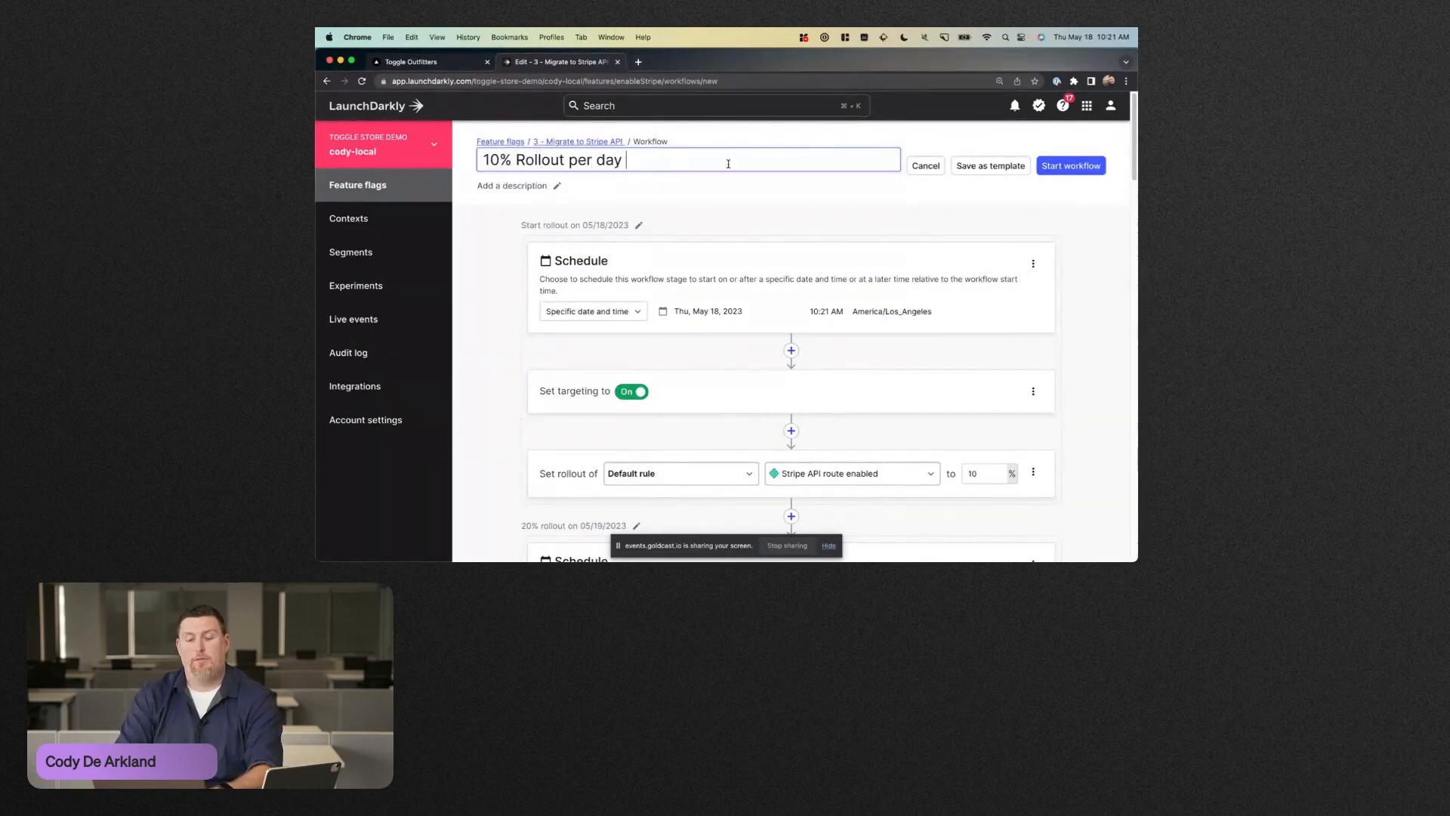
Step: Save the workflow as a template named "10% rollout per day", and leave the workflow editor without starting the rollout
click(991, 167)
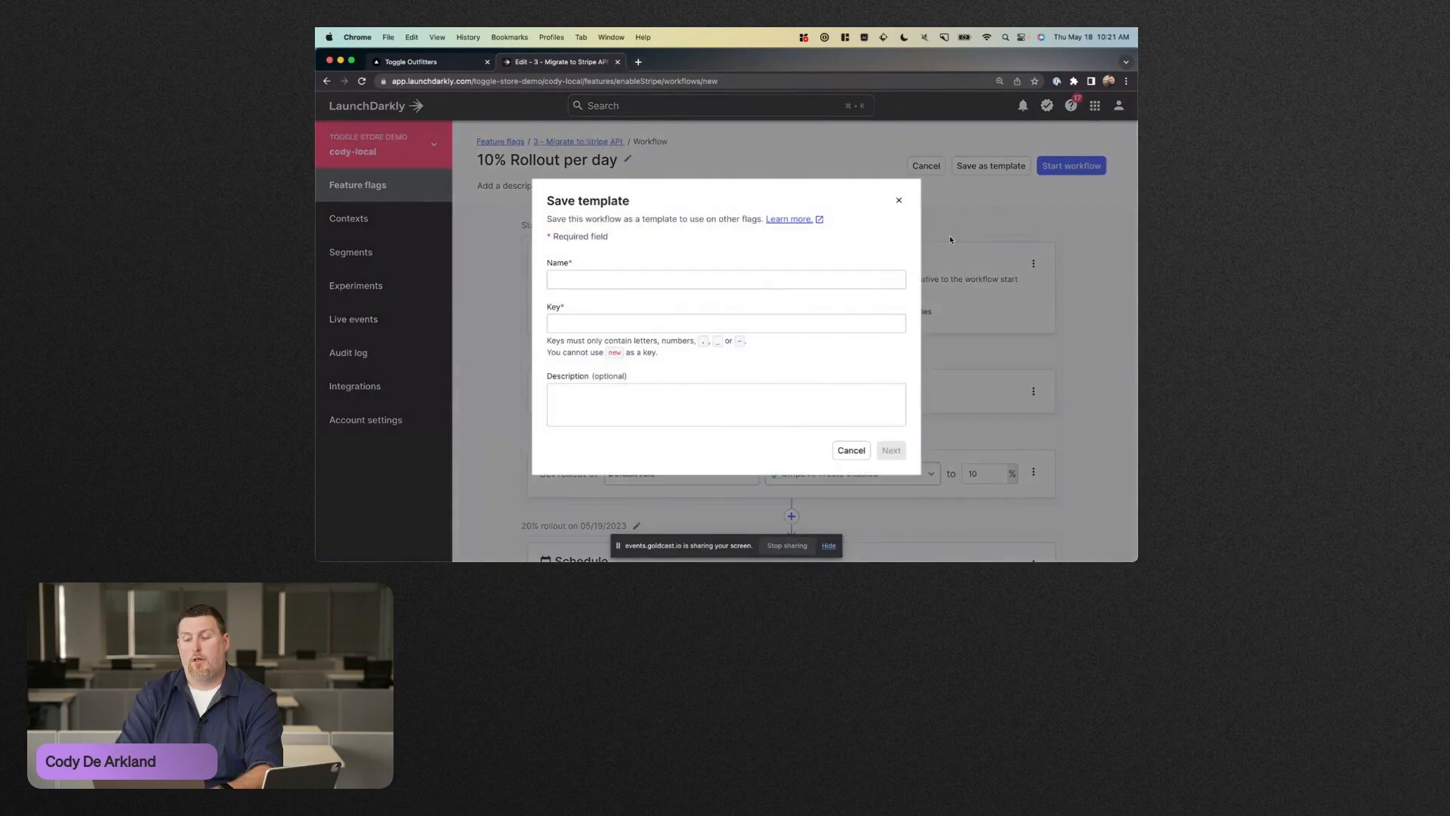
click(699, 281)
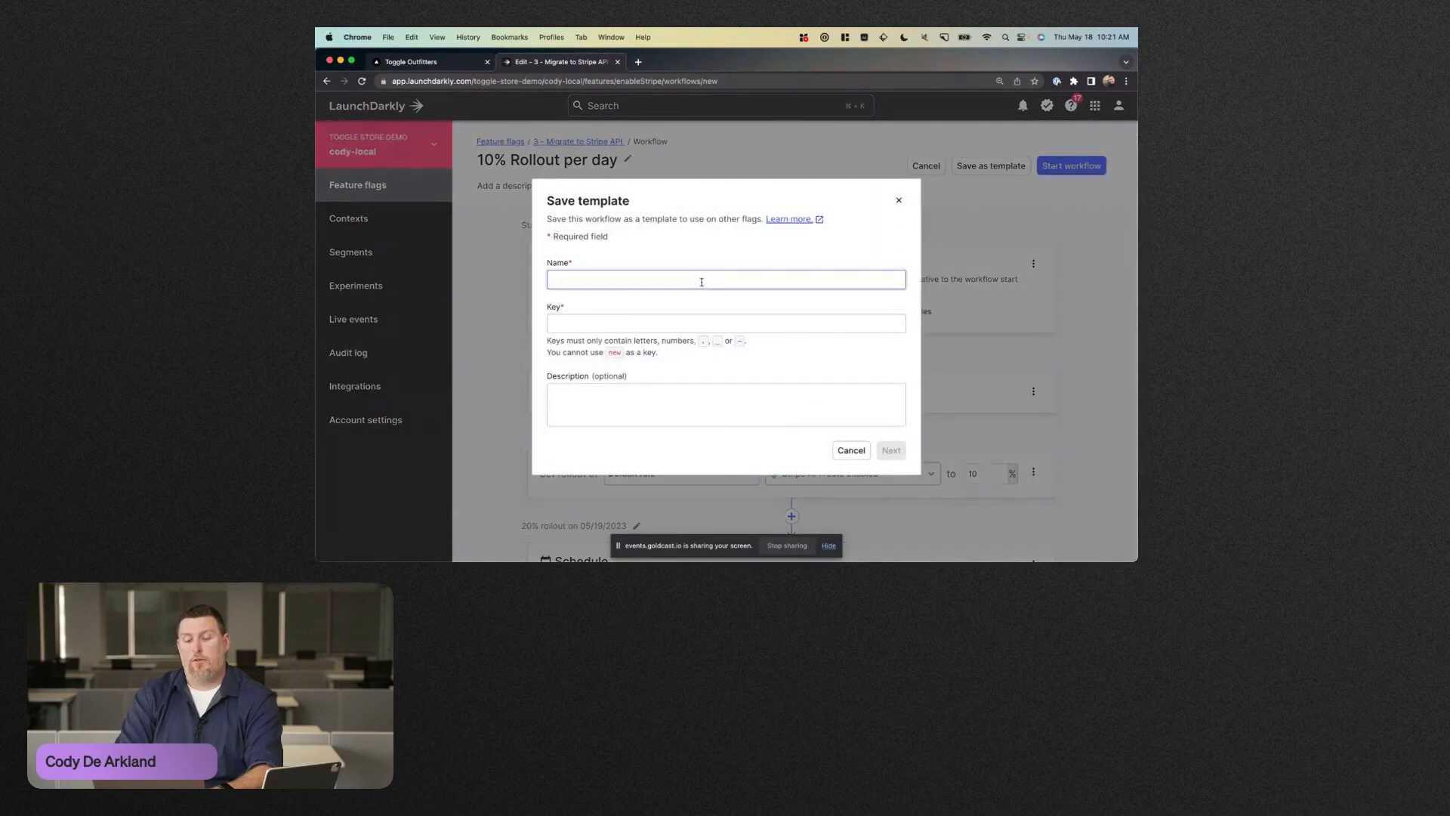
text(10% rollout per day)
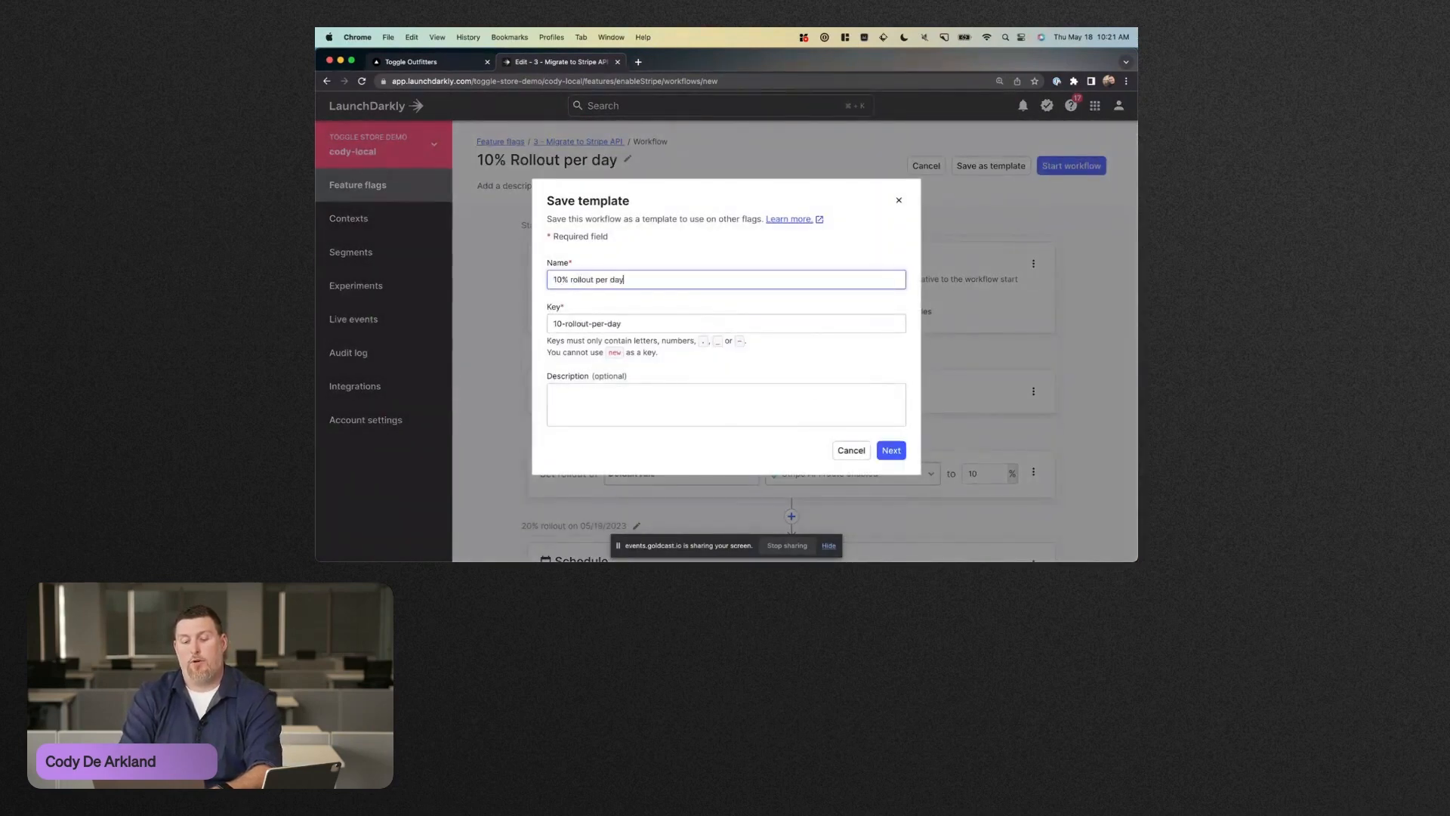
click(895, 458)
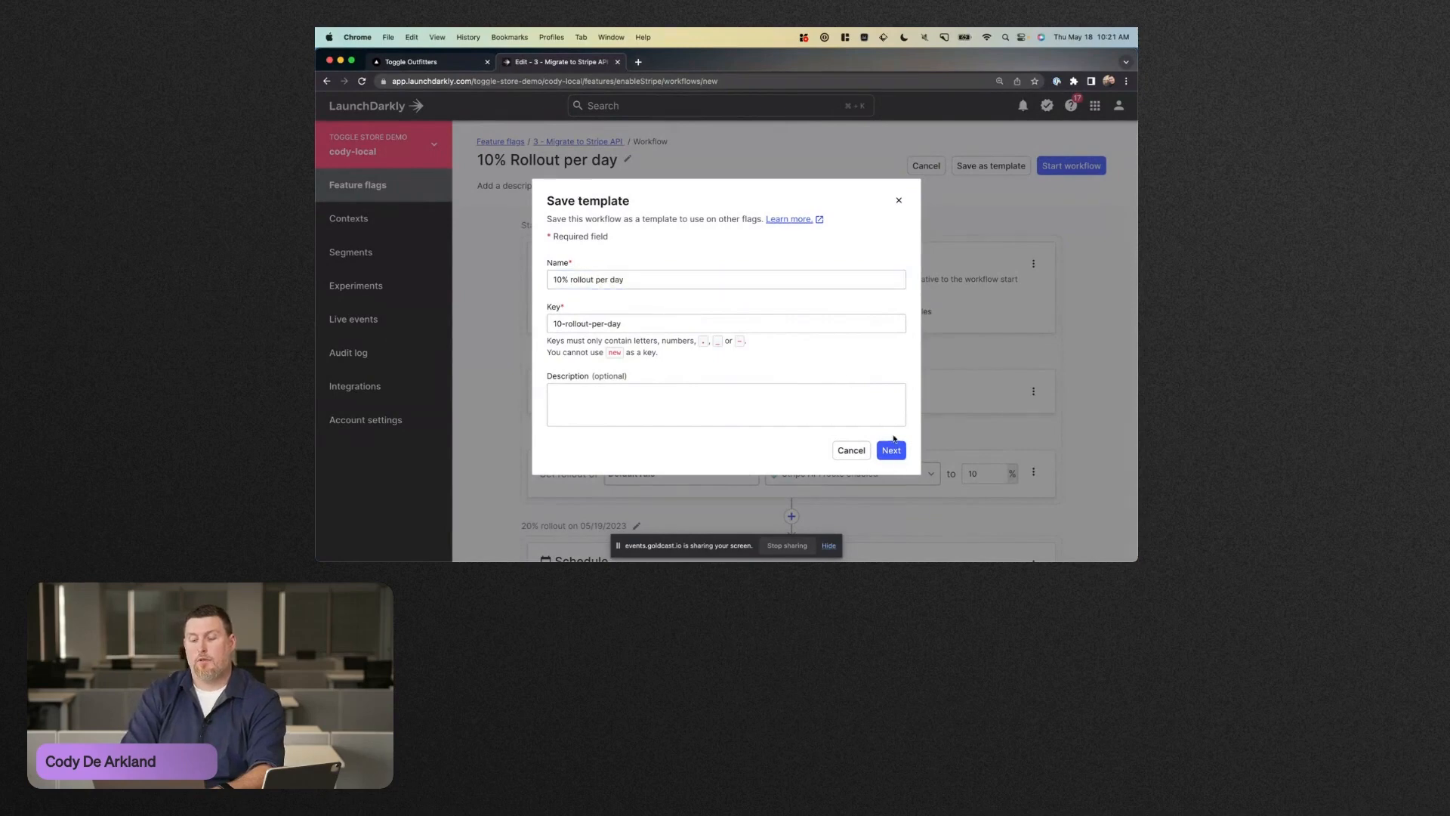
click(892, 448)
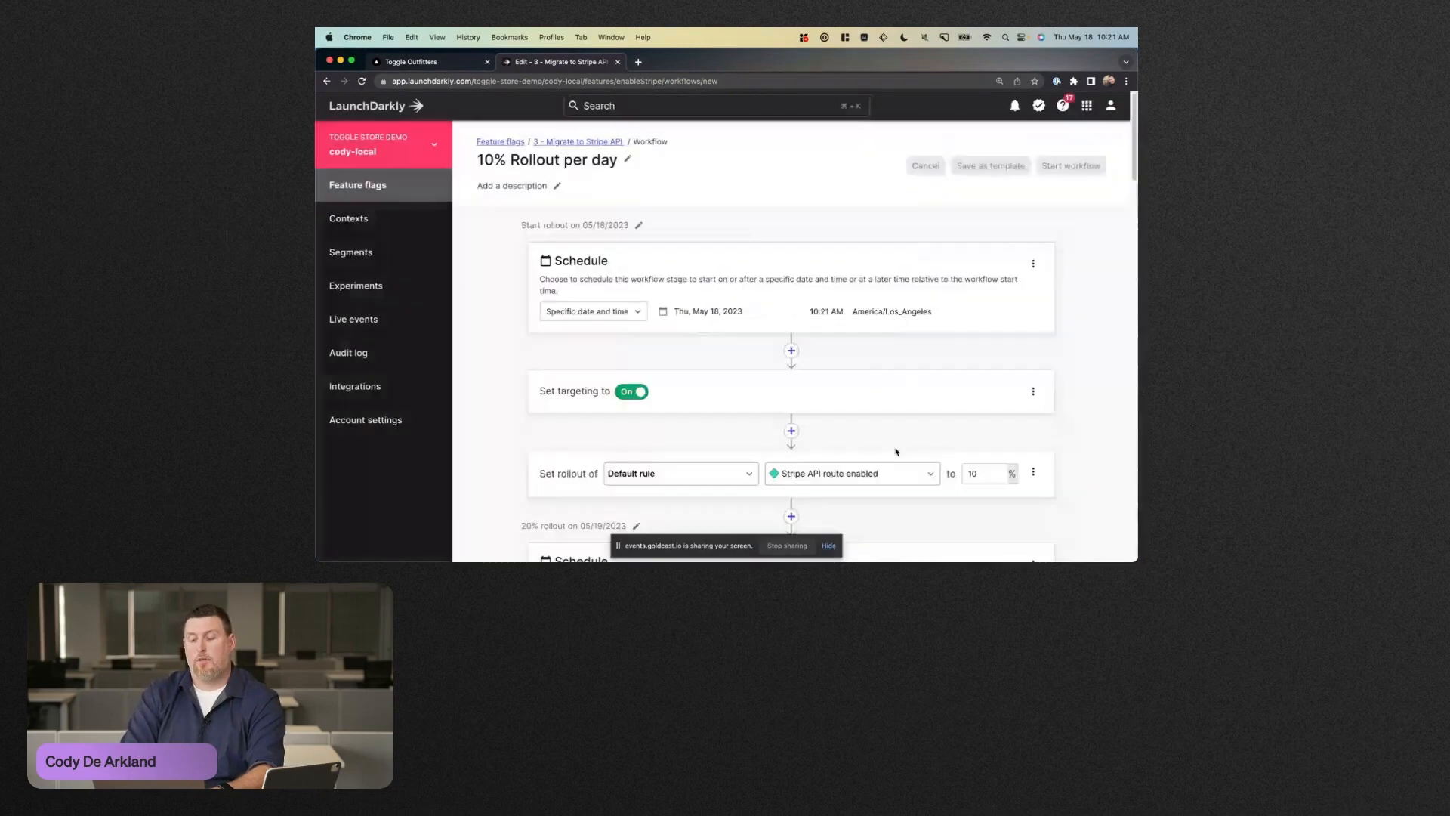
click(926, 165)
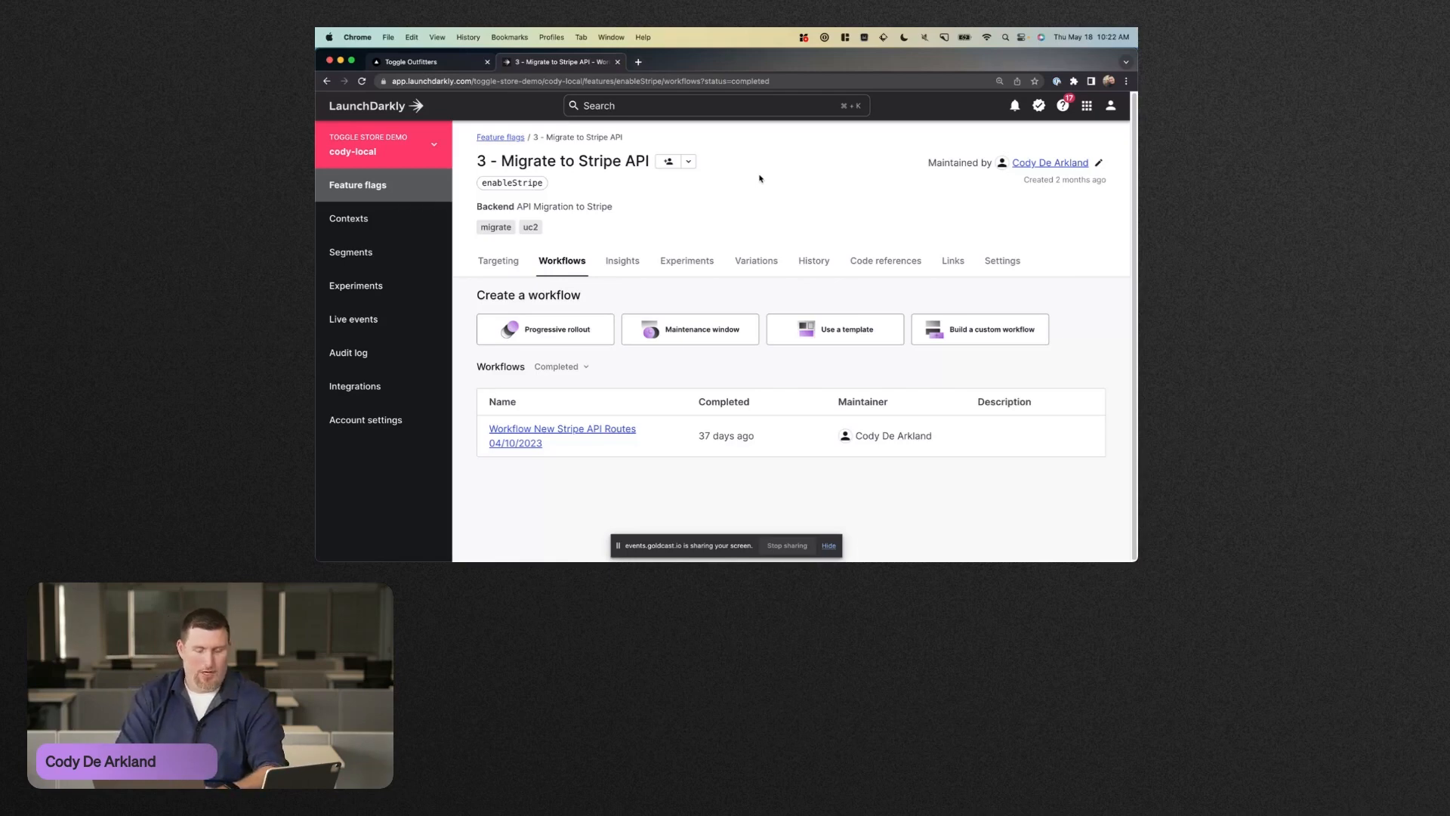
Step: Open the Migrate to Stripe API flag from the feature flags list and examine its flag evaluations chart
click(402, 194)
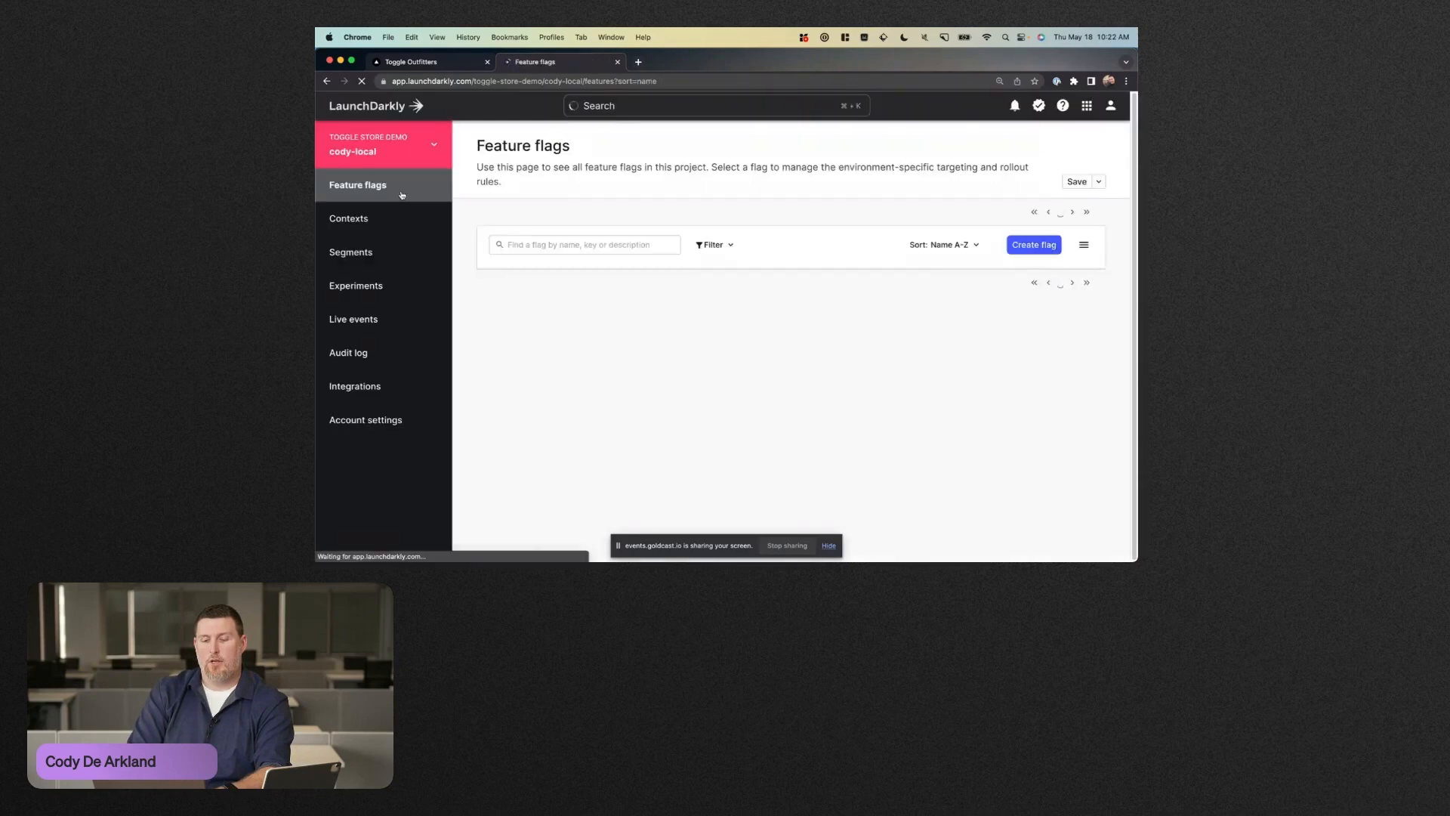
scroll(688, 371, down, 2)
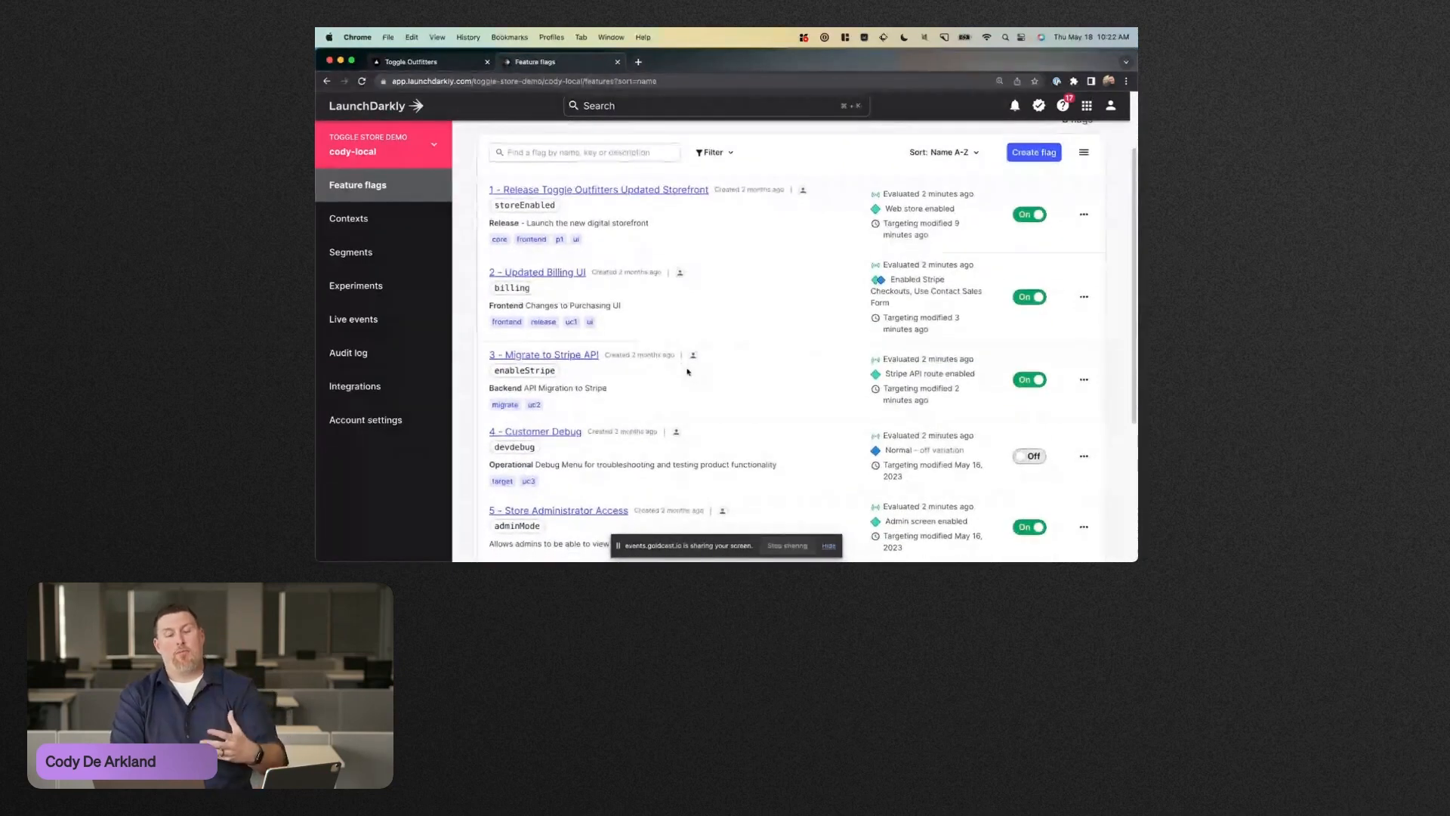
click(568, 355)
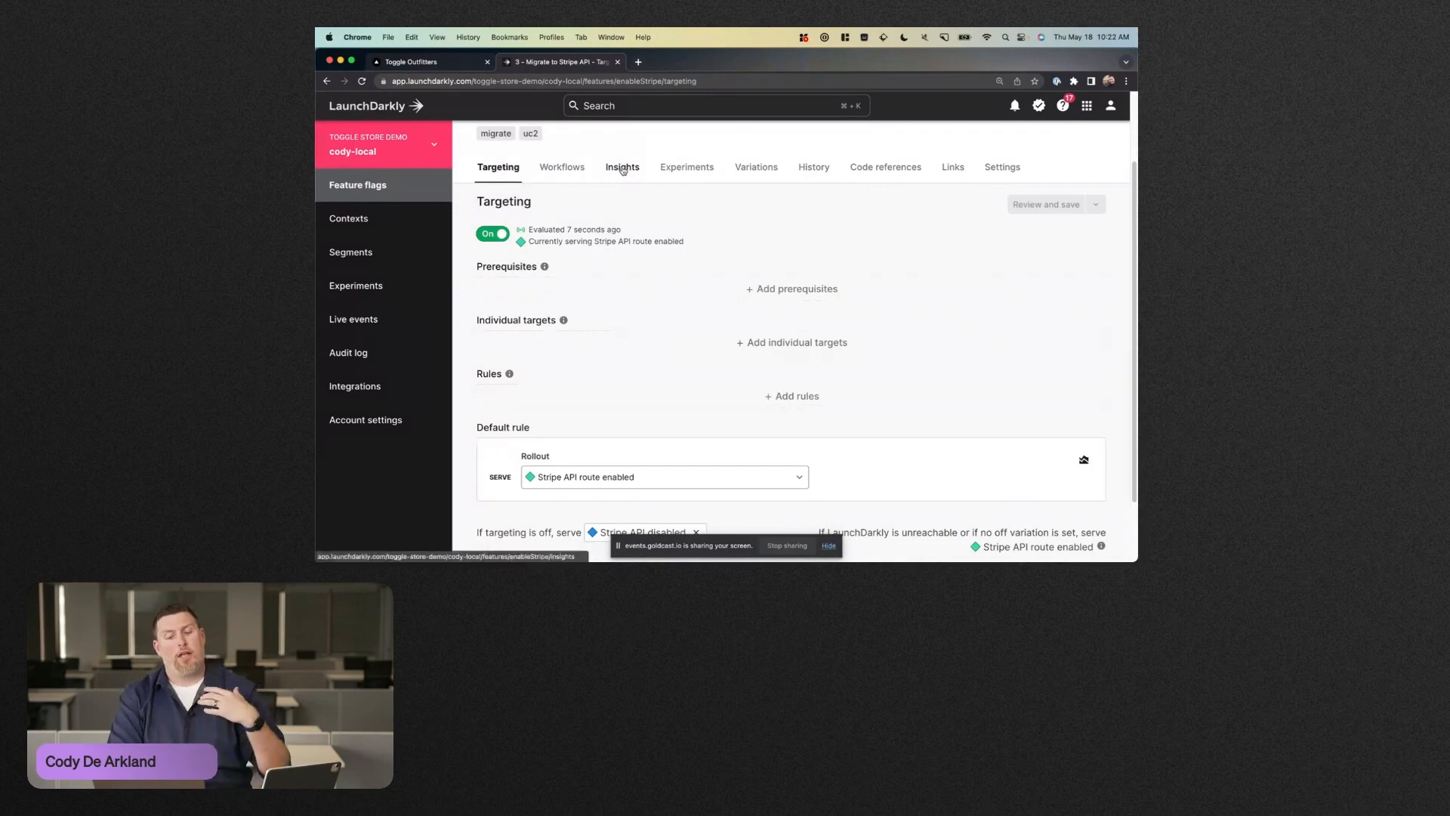
click(622, 169)
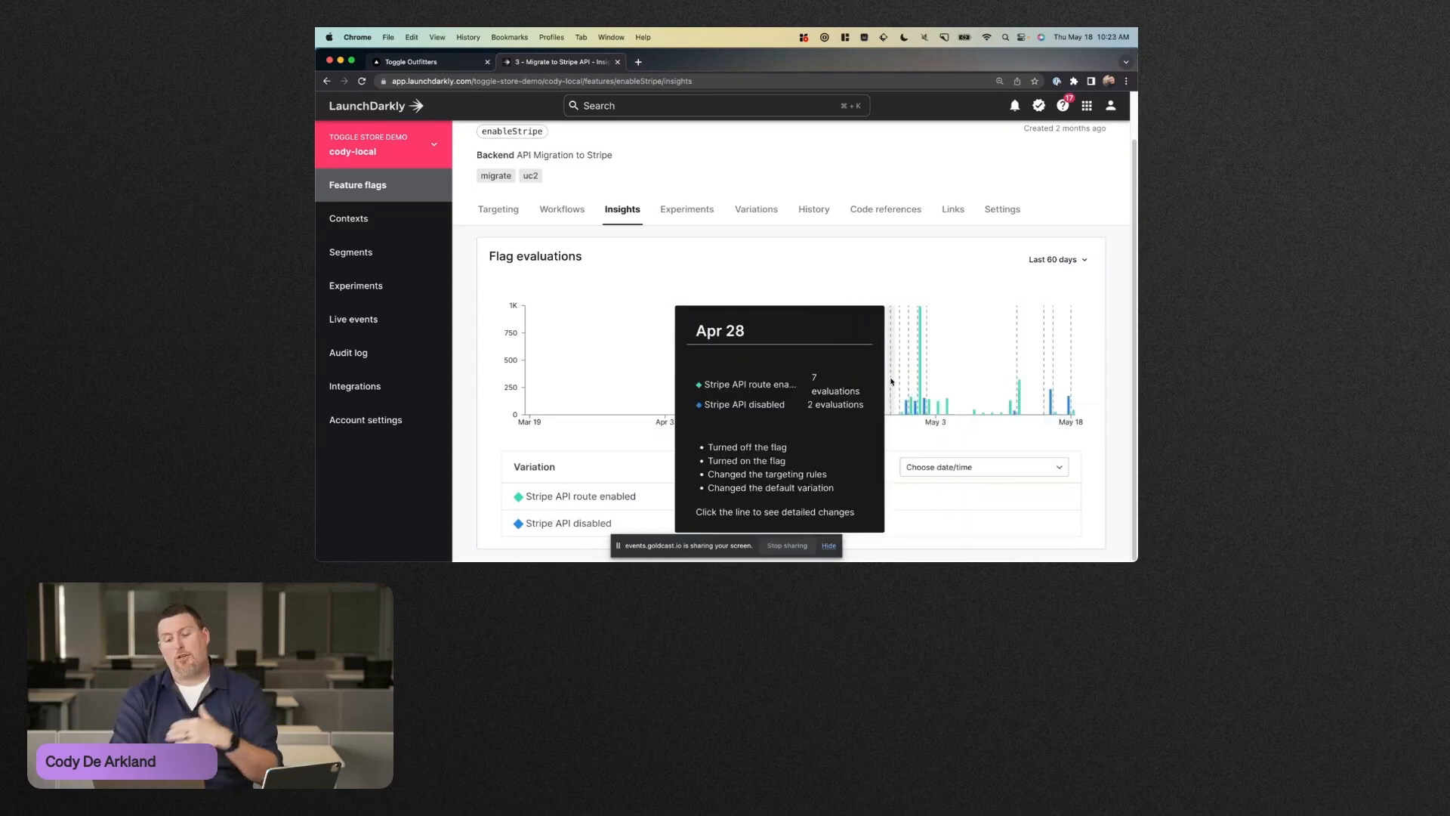
mouse_move(921, 369)
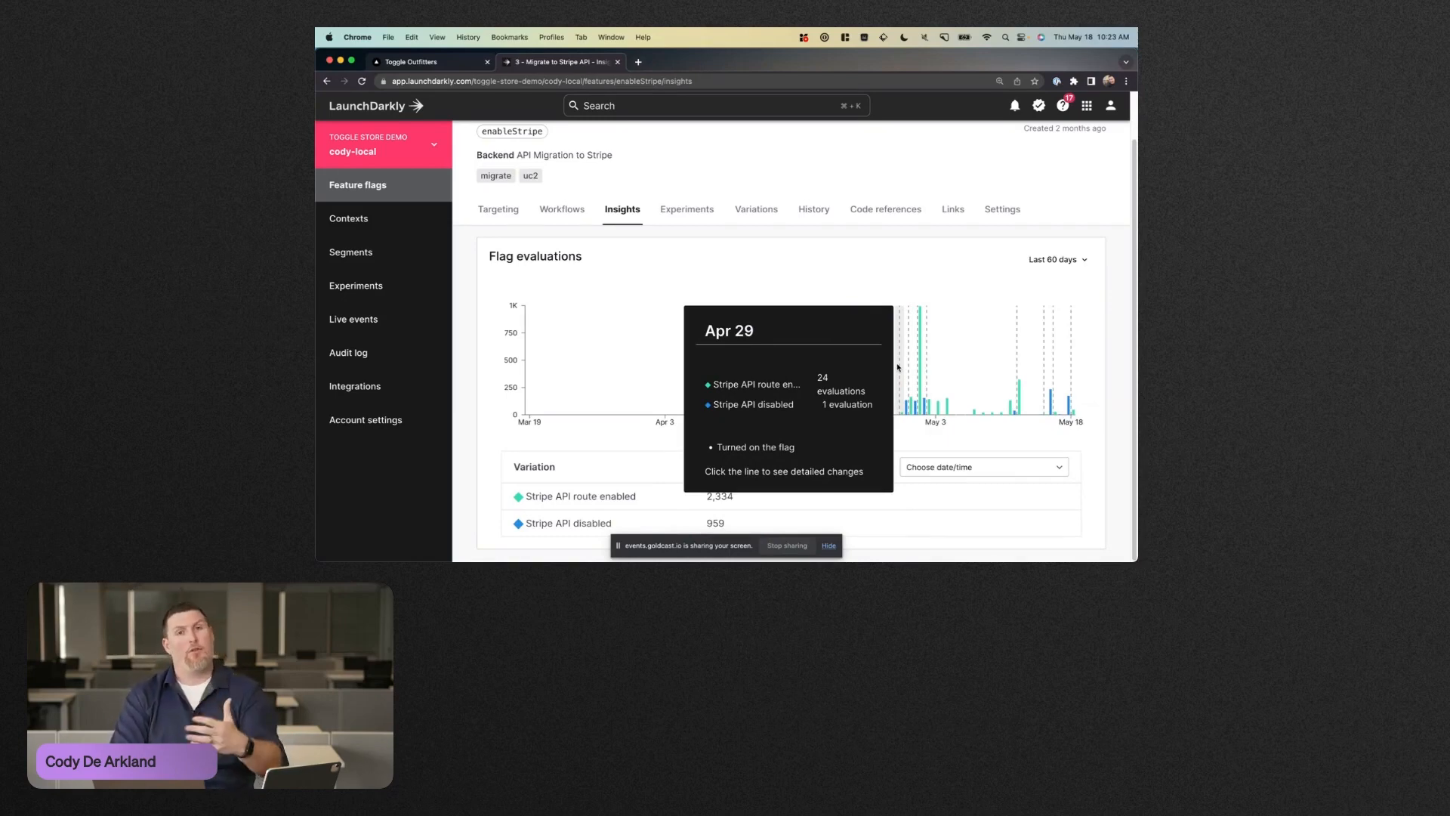
Step: Browse the contexts list and open the first device context's details
click(405, 233)
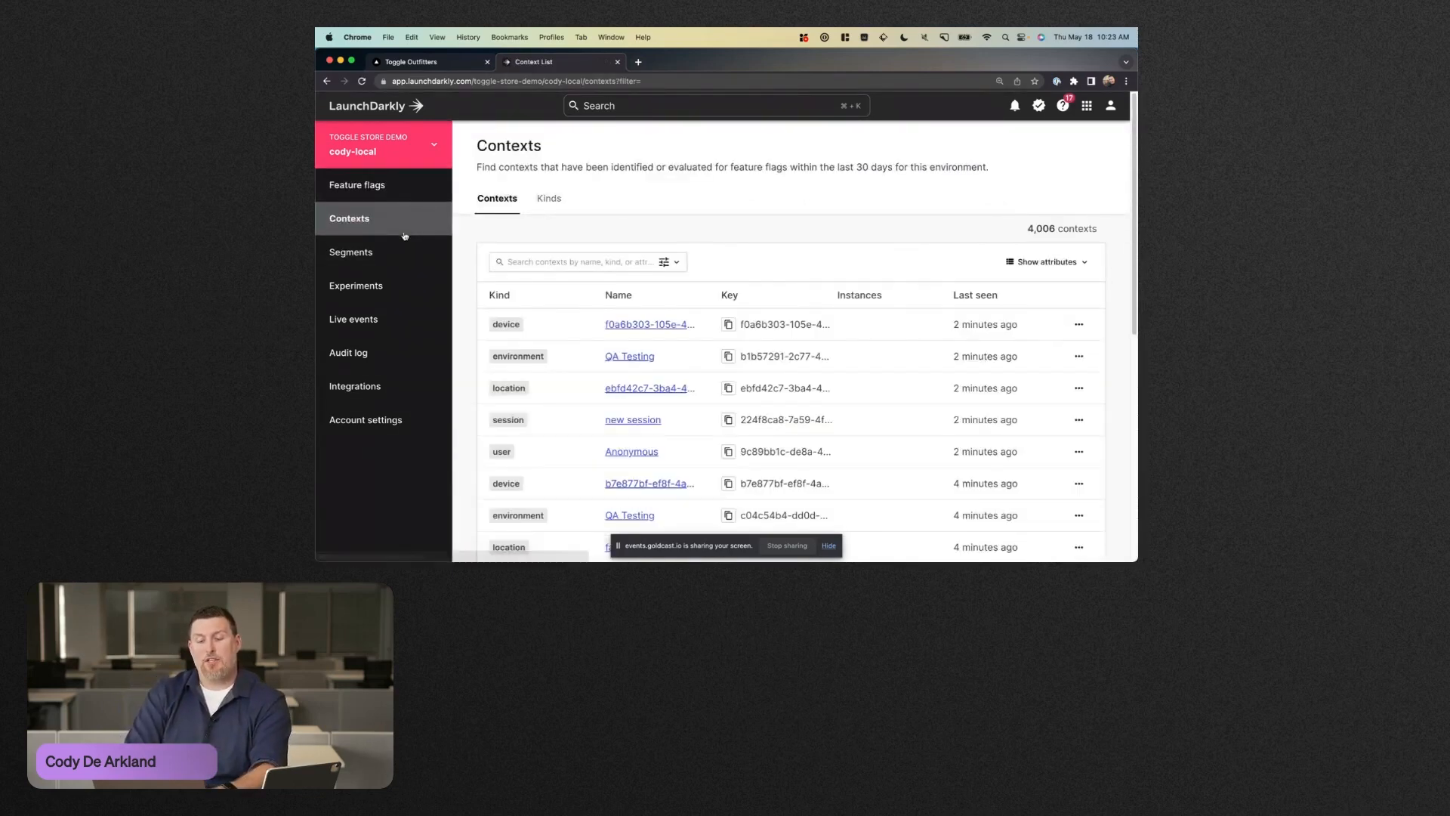
scroll(570, 359, down, 3)
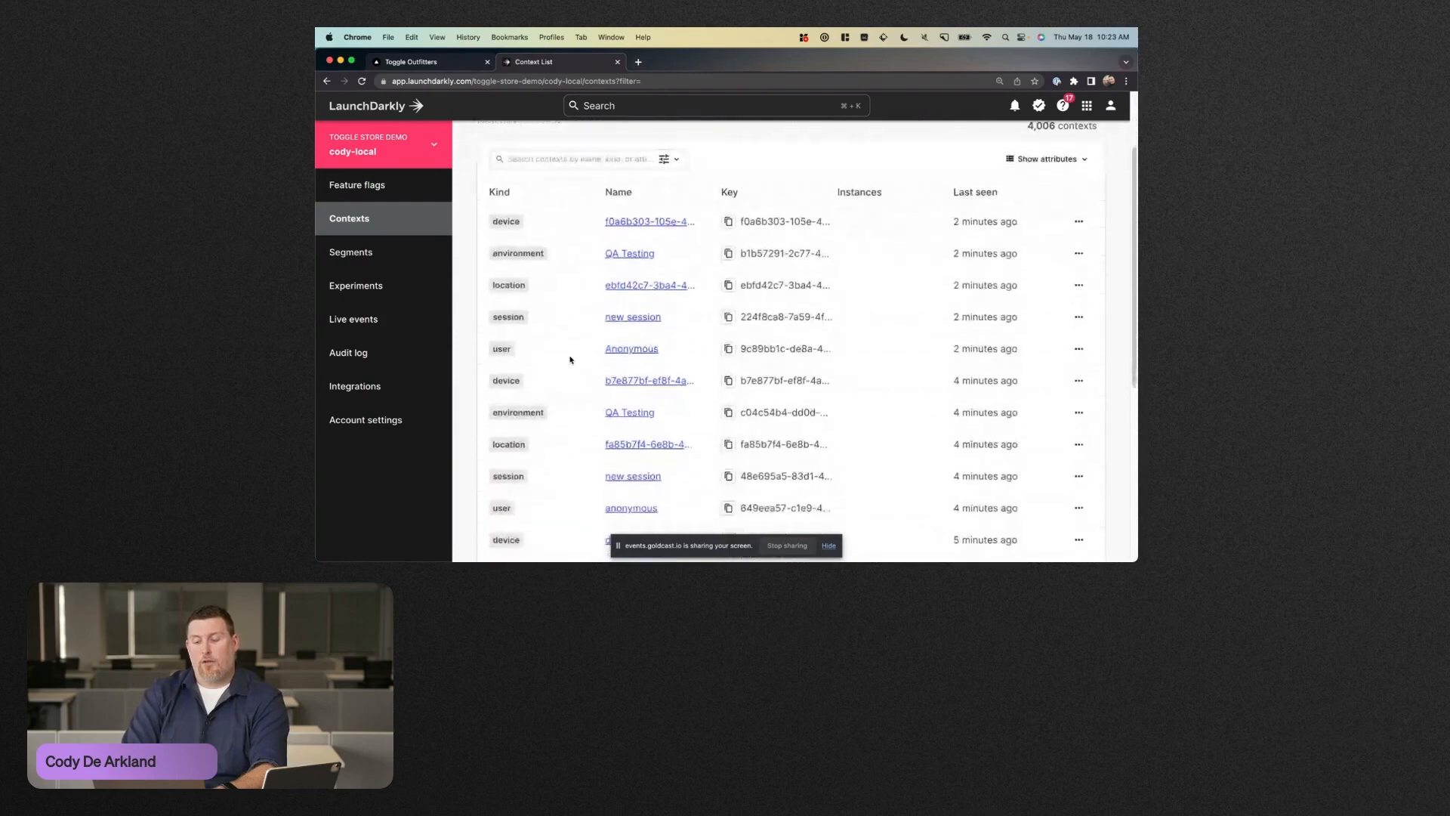
scroll(570, 360, up, 2)
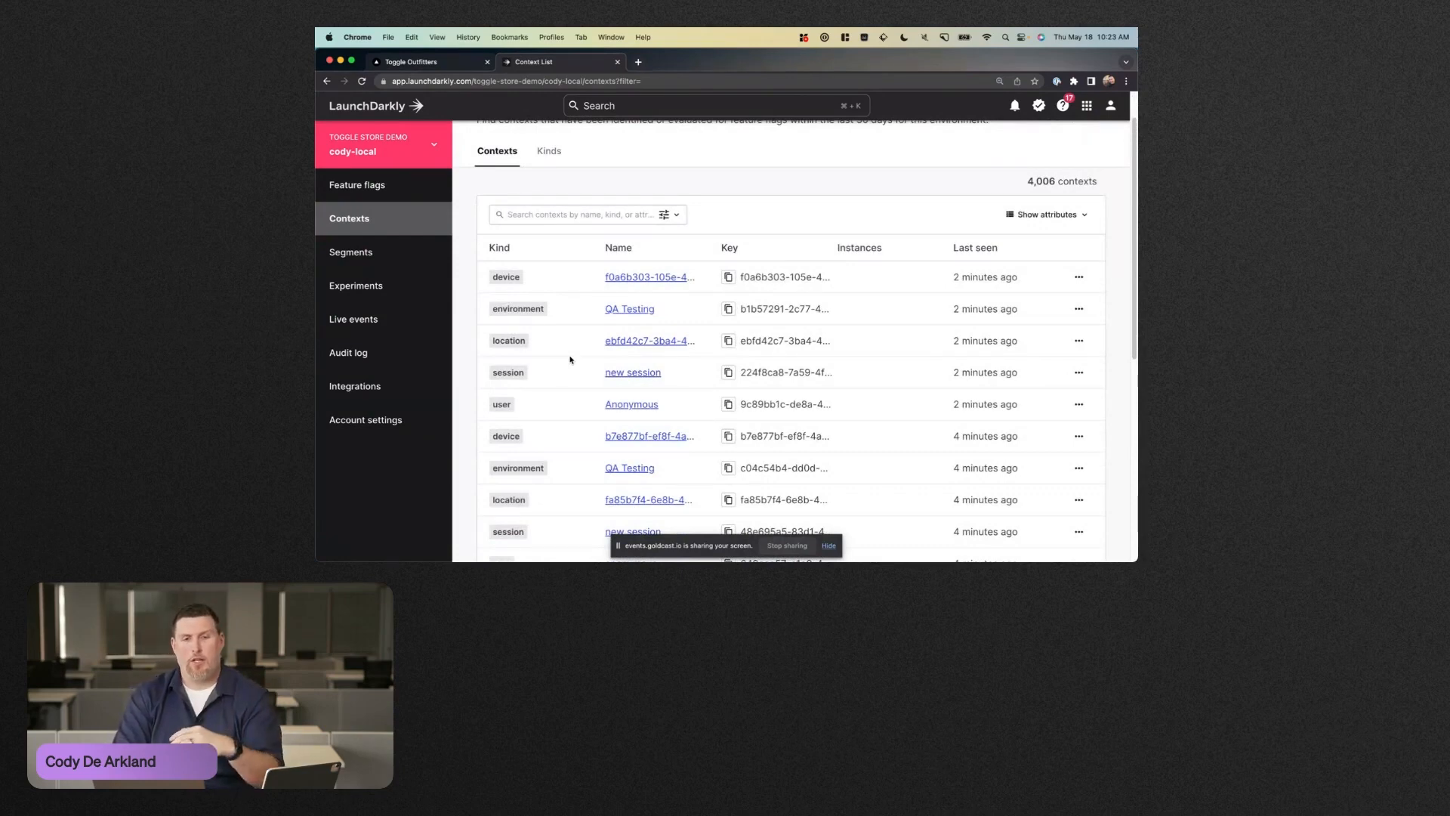
click(648, 278)
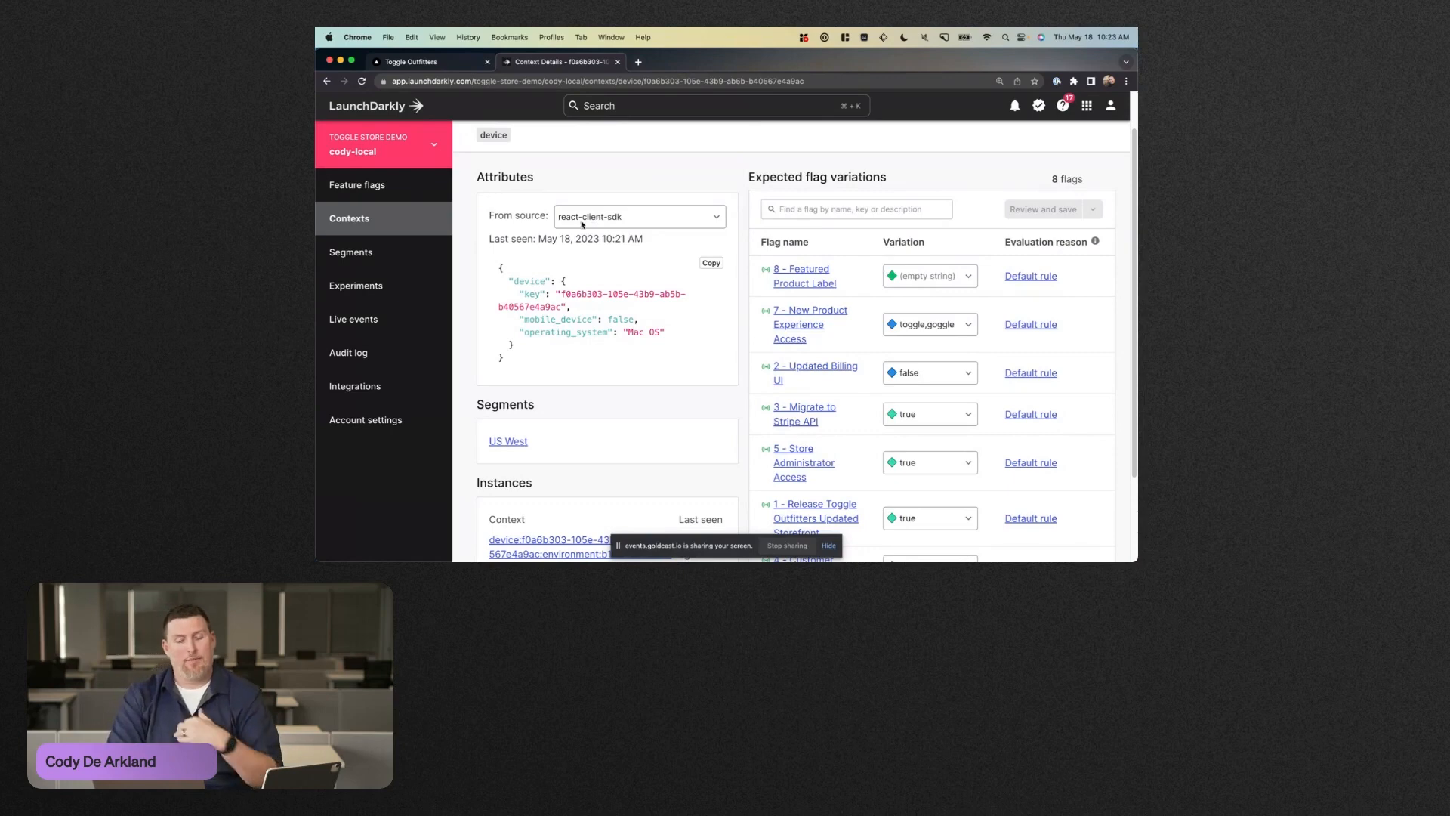
Step: Examine the device context's attributes, including operating_system, along with its expected flag variations and instances
drag(505, 282, 639, 320)
click(515, 335)
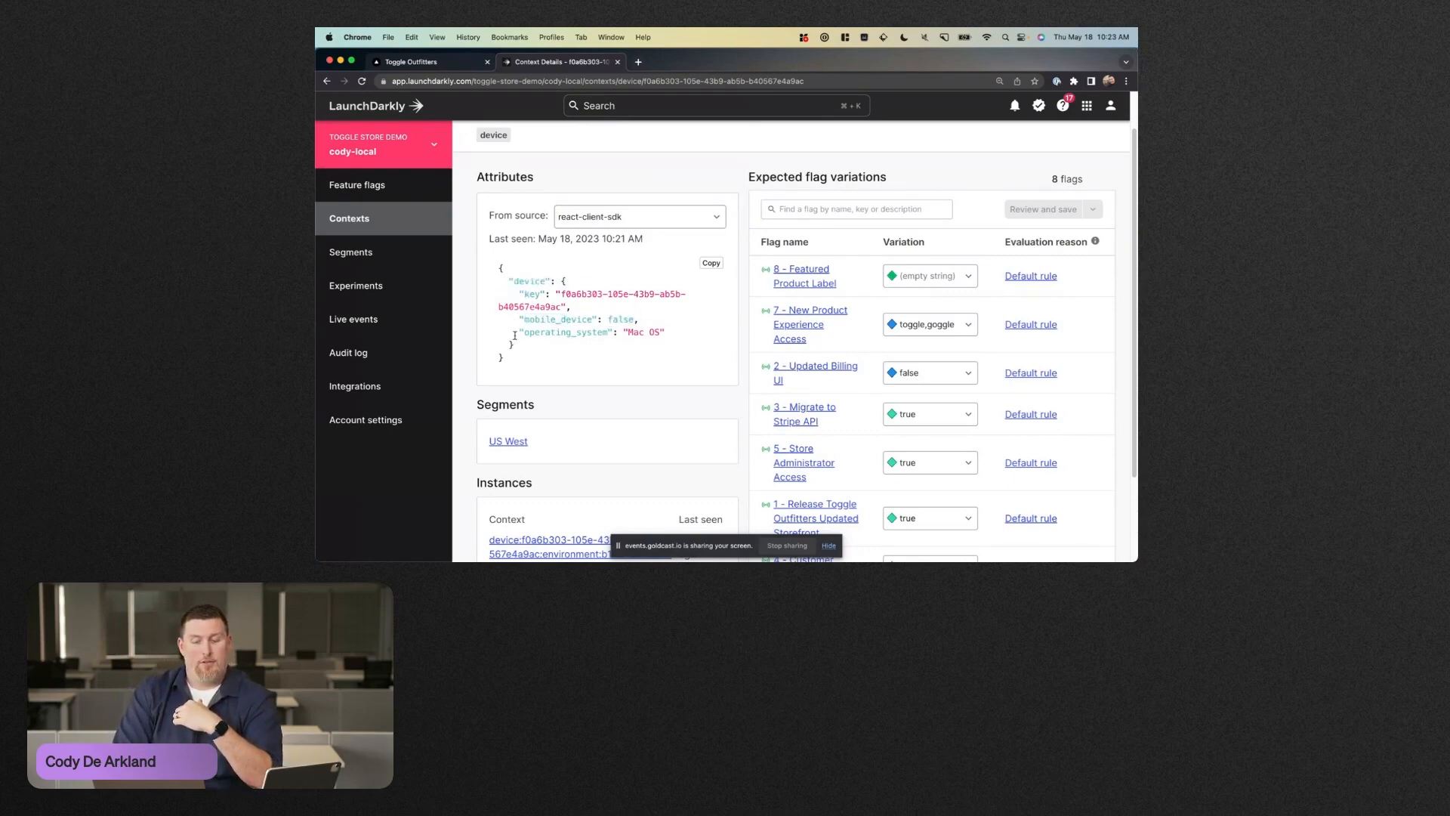
drag(515, 336, 664, 331)
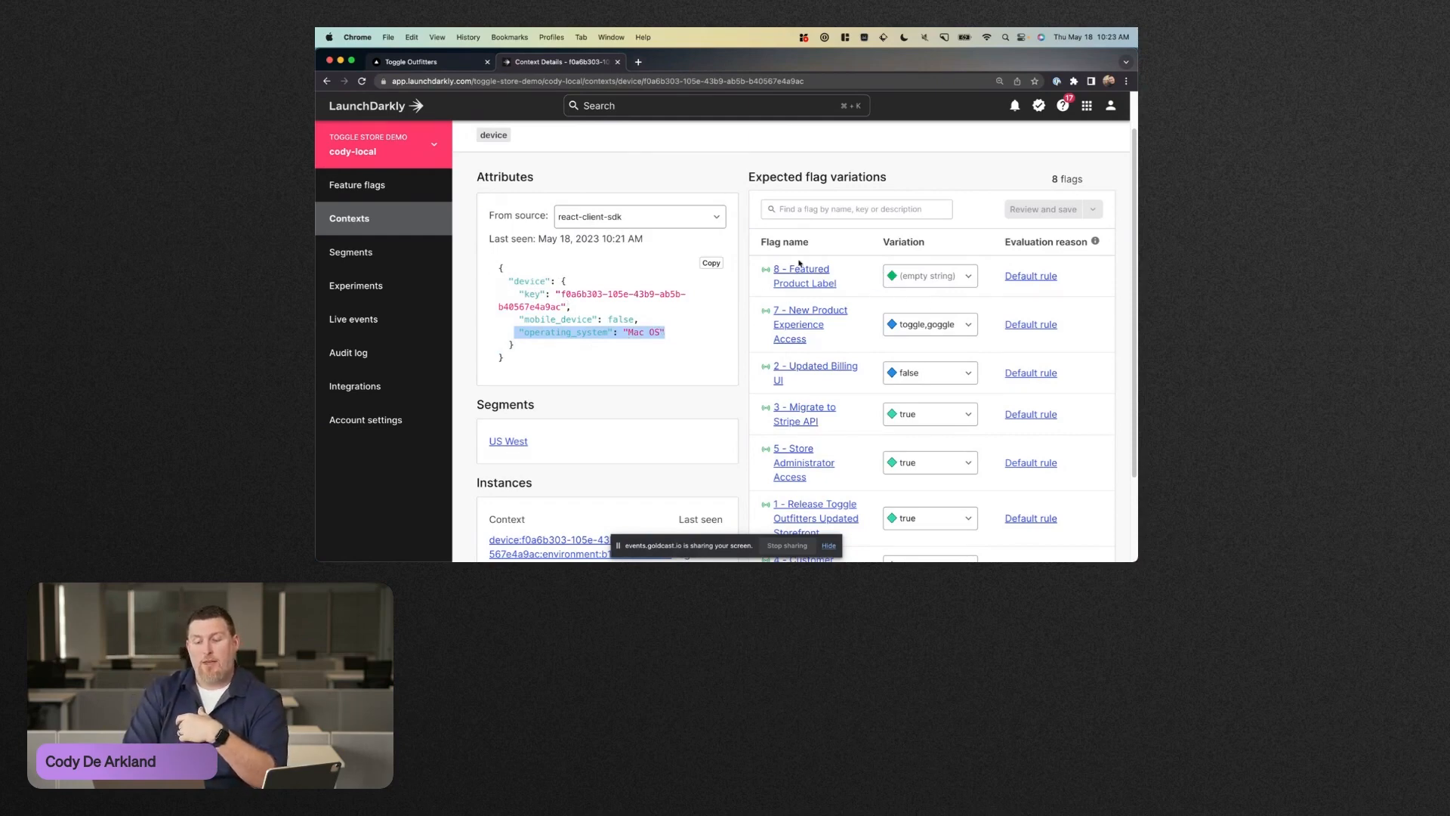
scroll(799, 262, down, 3)
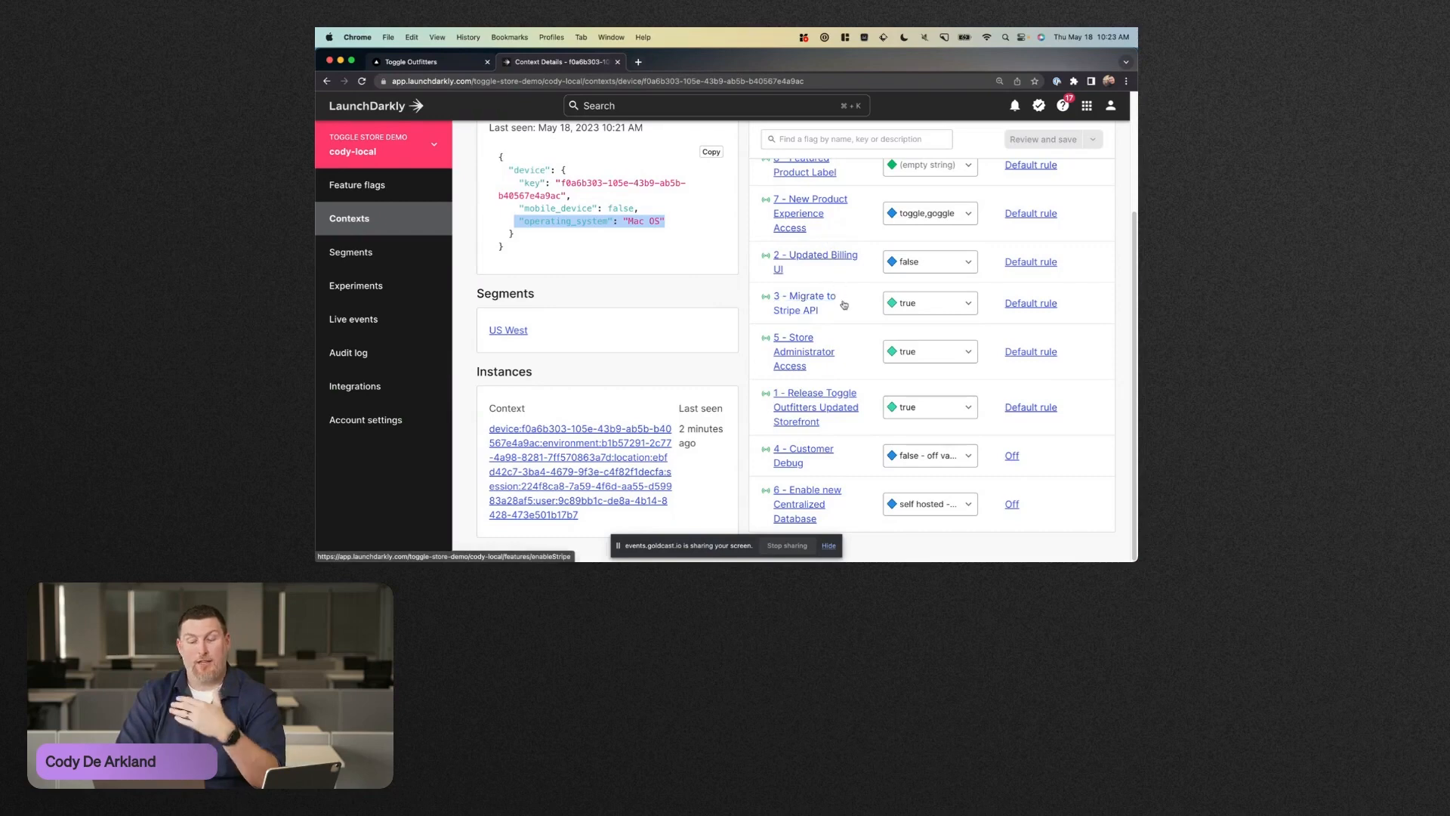
click(633, 452)
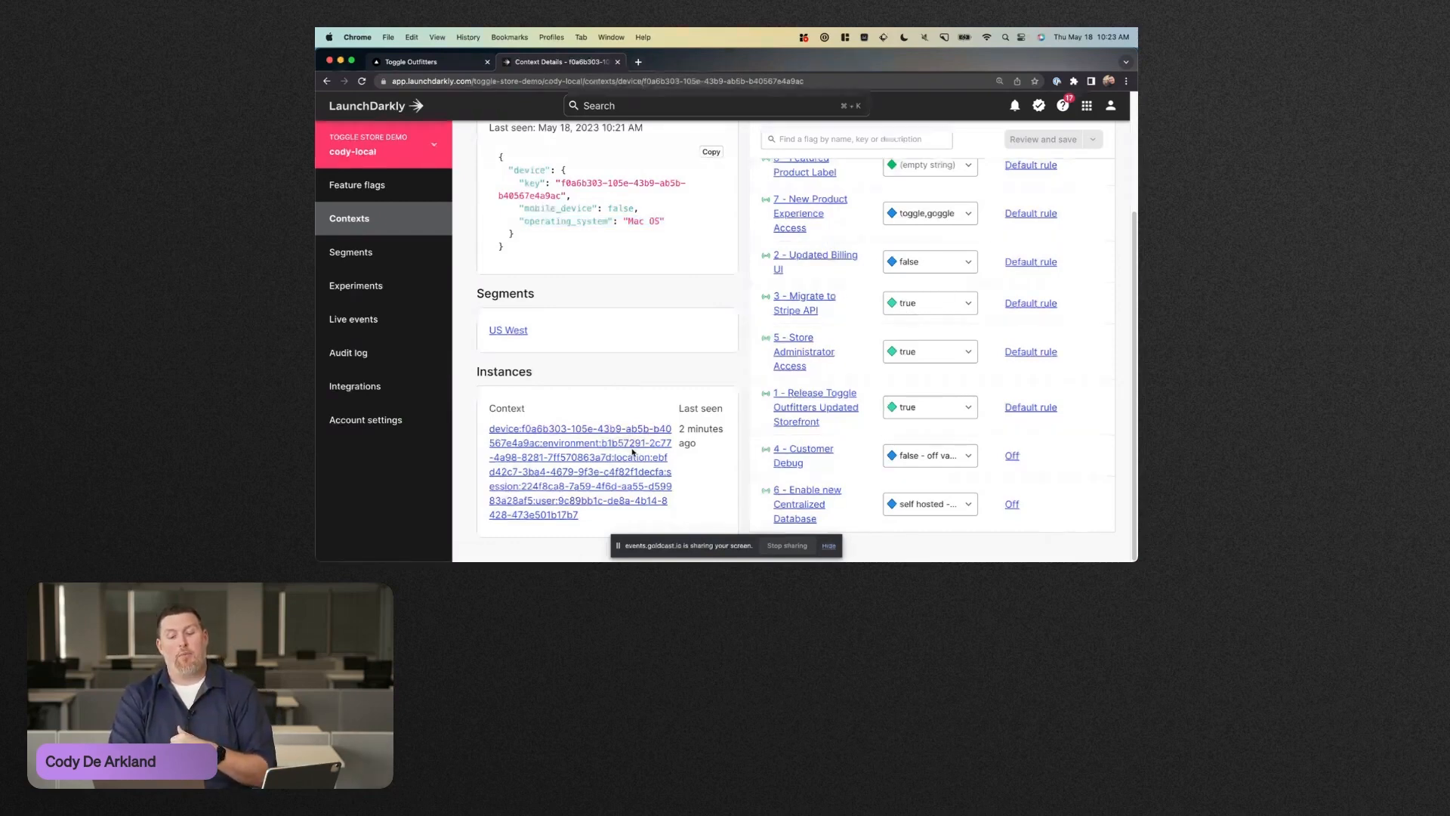
Step: Open the device context's multi-kind instance and examine its device, environment, location, session and user attributes
click(632, 451)
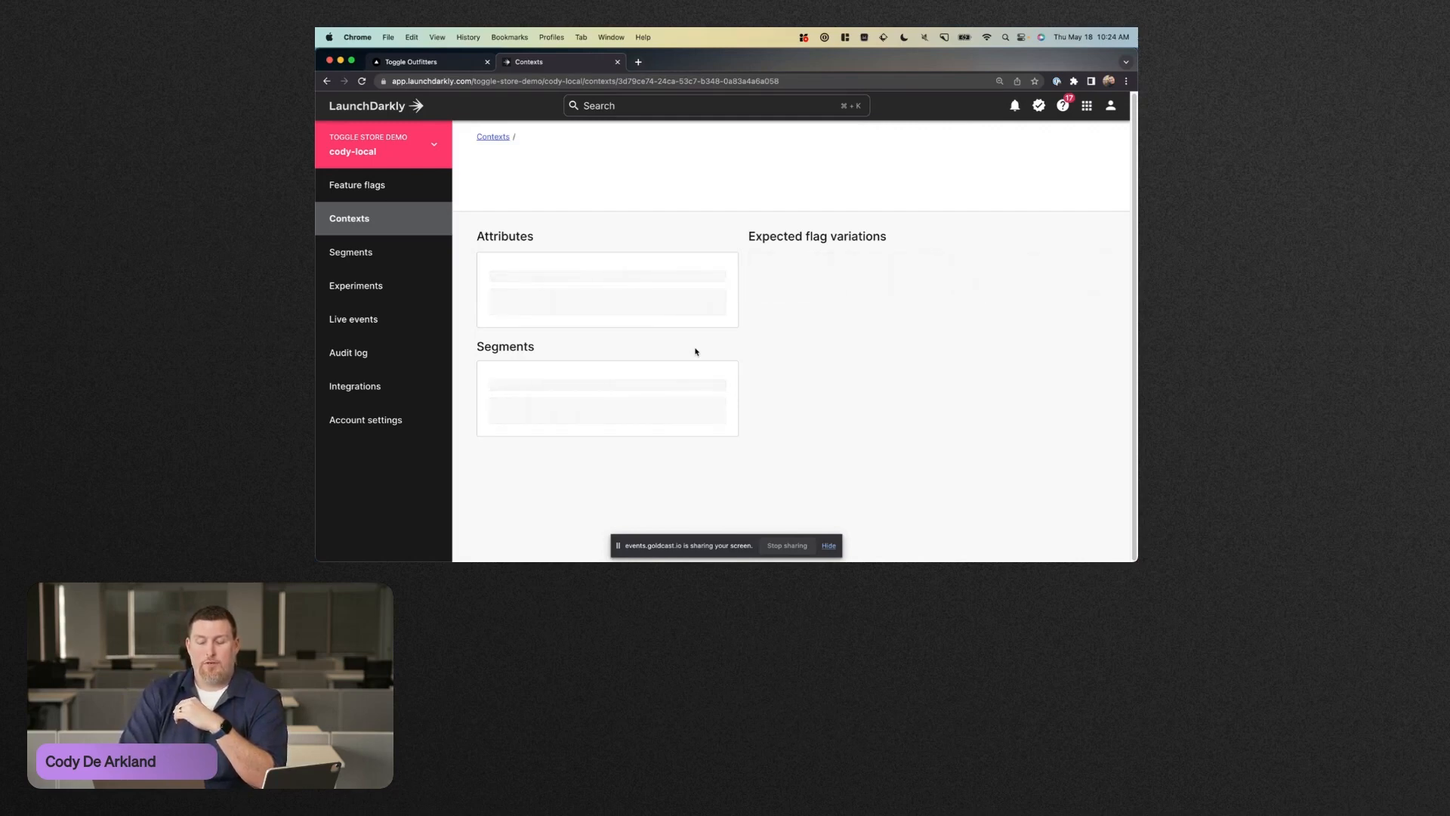
scroll(695, 351, down, 3)
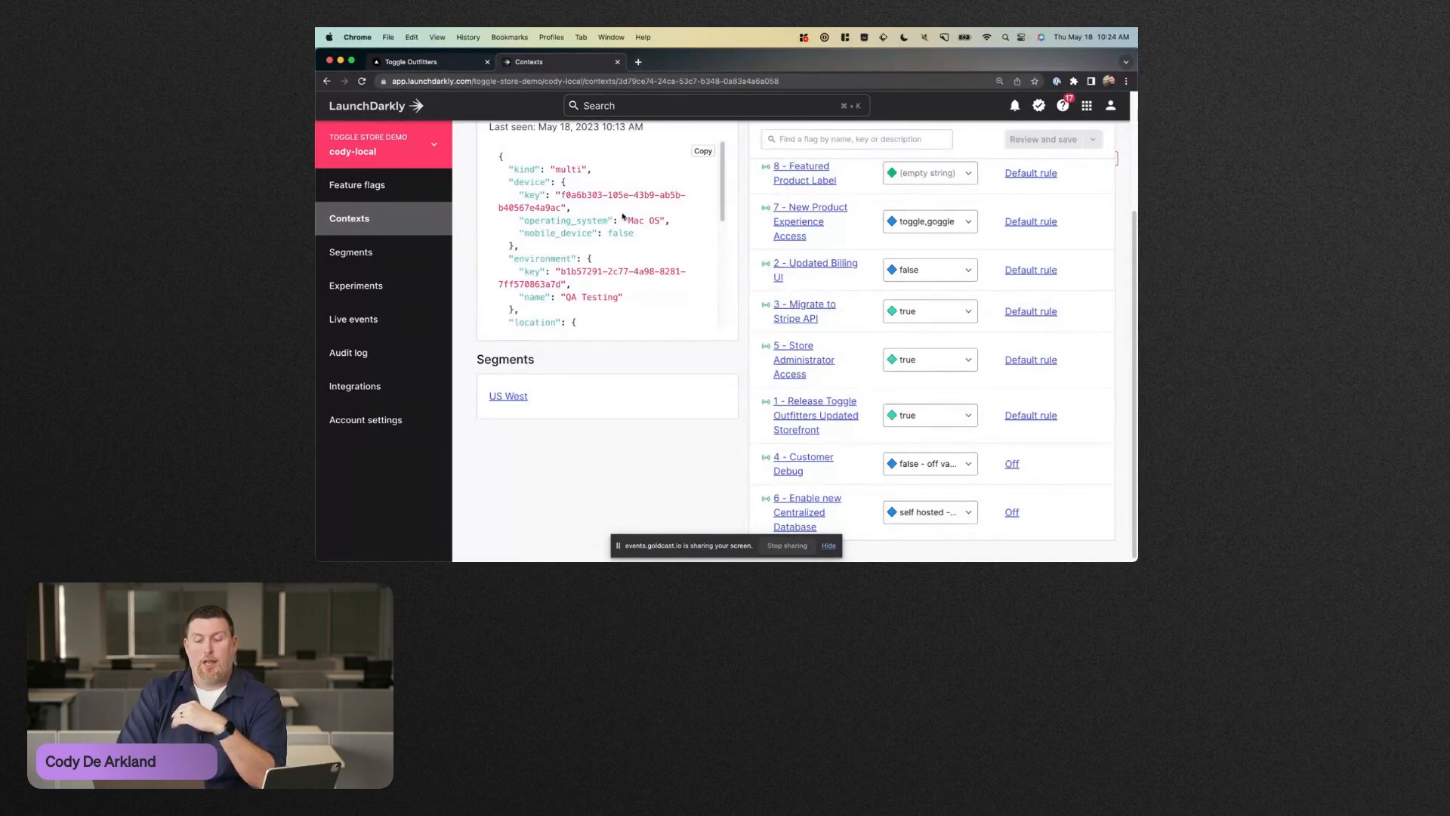
scroll(623, 216, down, 5)
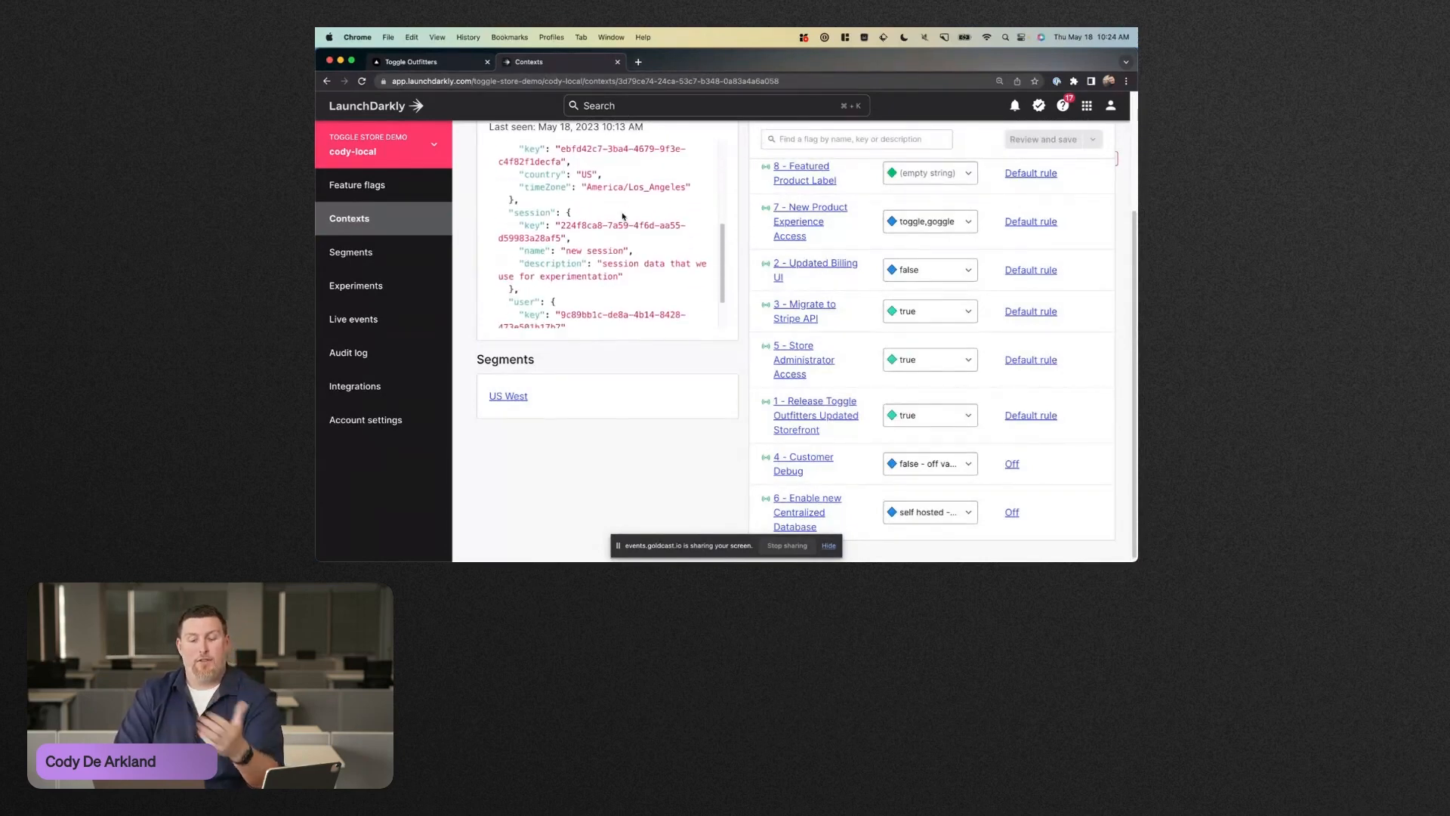
scroll(623, 216, up, 2)
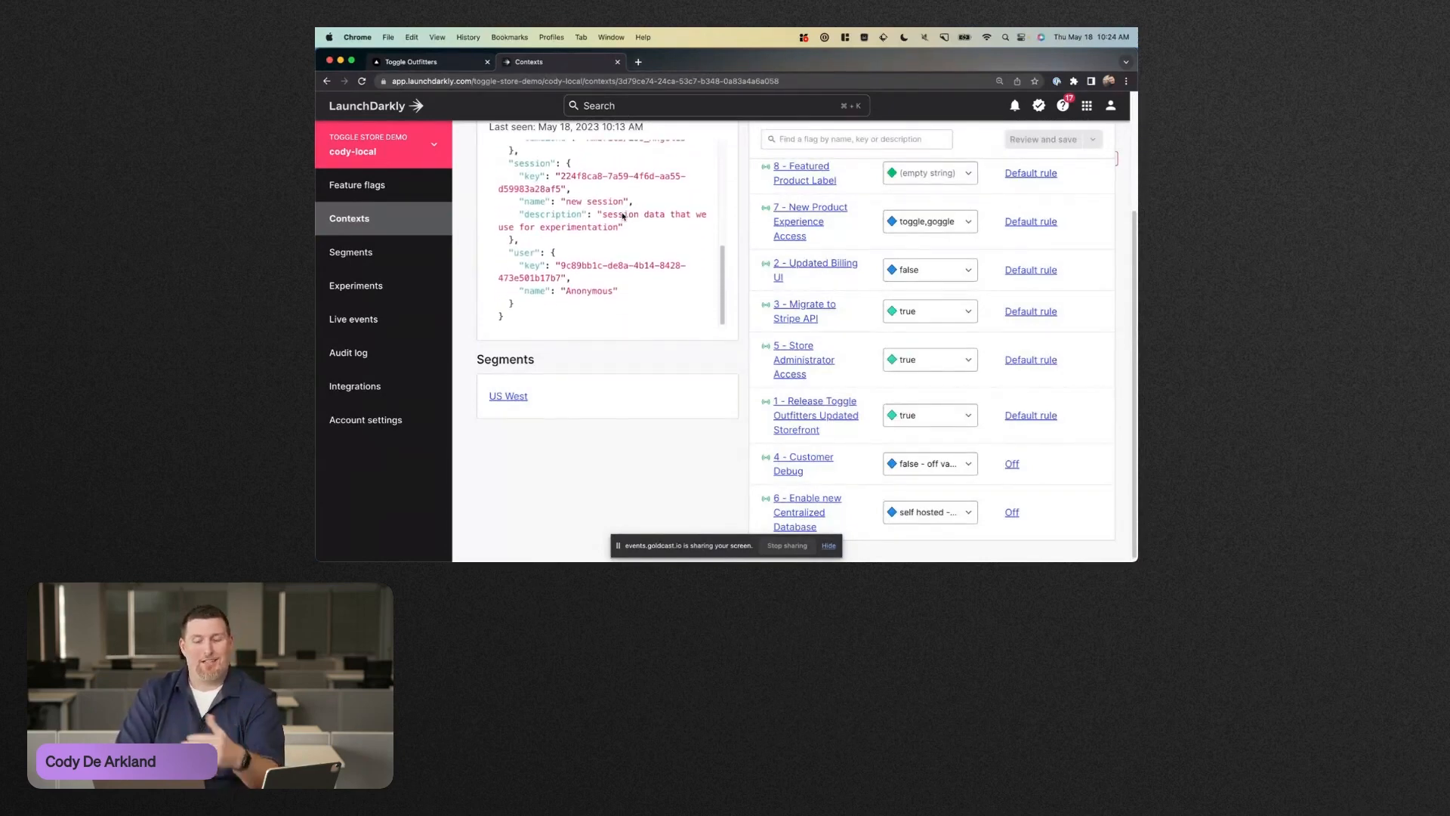
scroll(623, 213, down, 2)
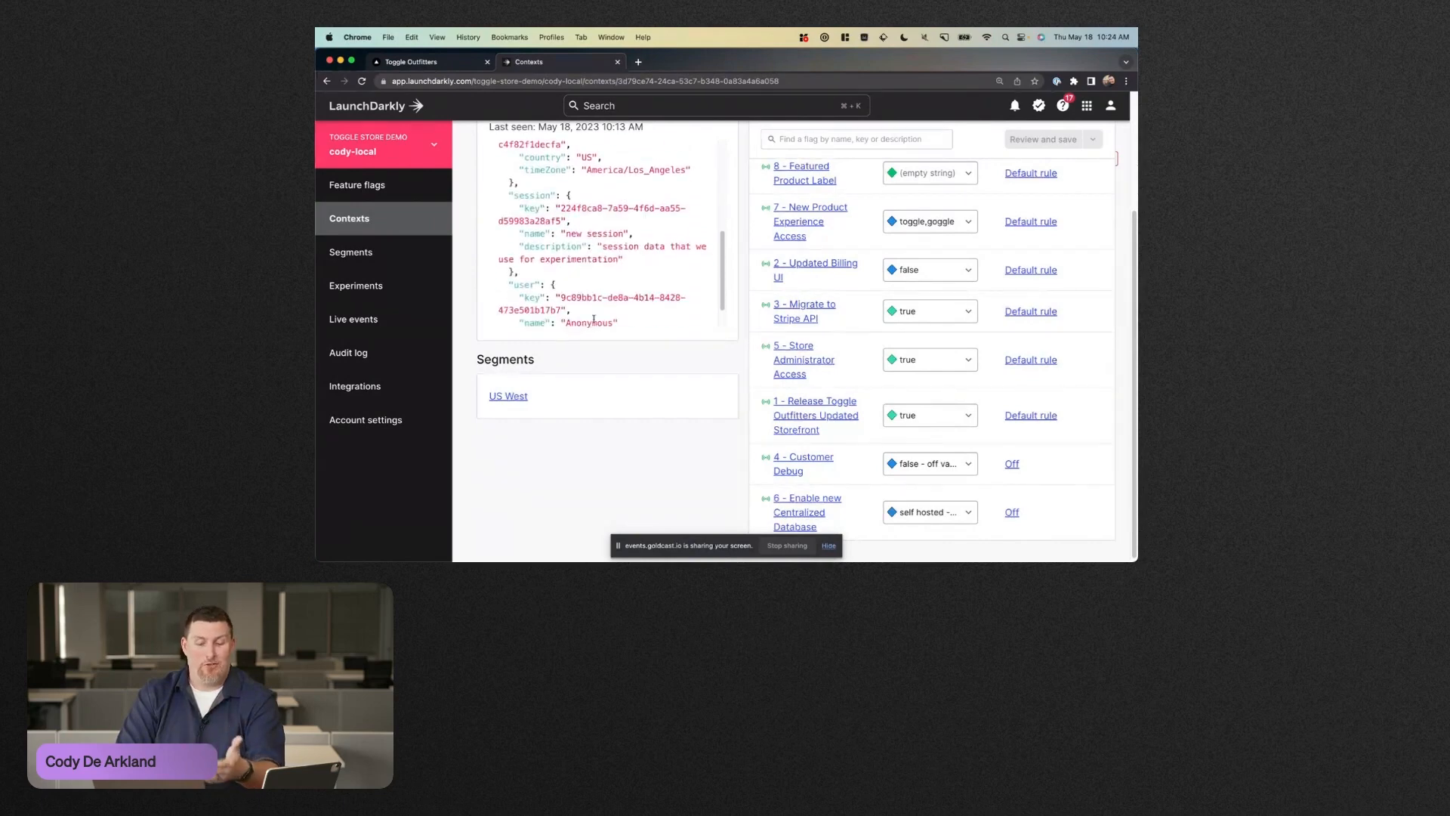
scroll(595, 302, up, 3)
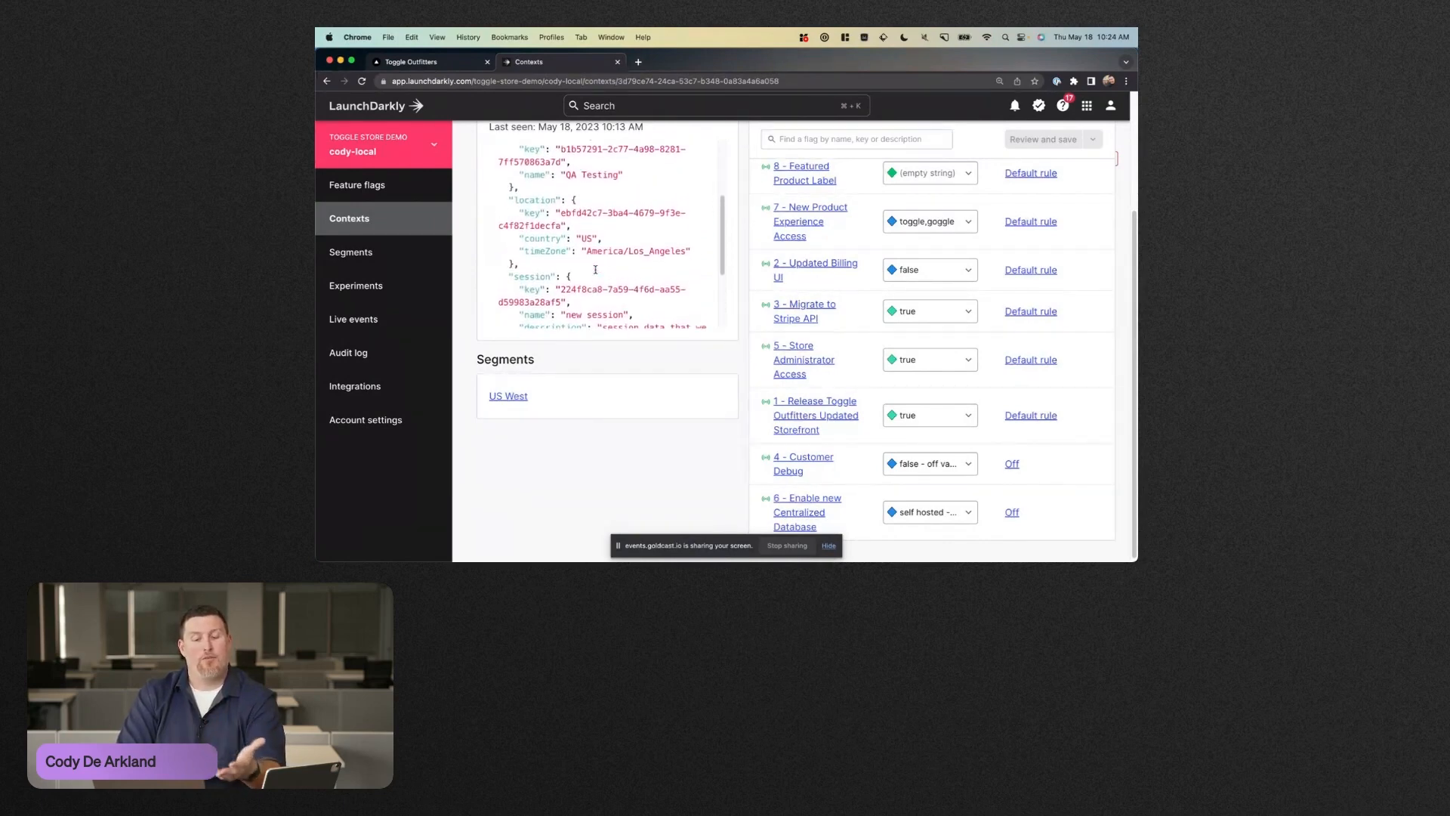
Step: Leave the context instance and bring up the project's feature flags list
click(352, 253)
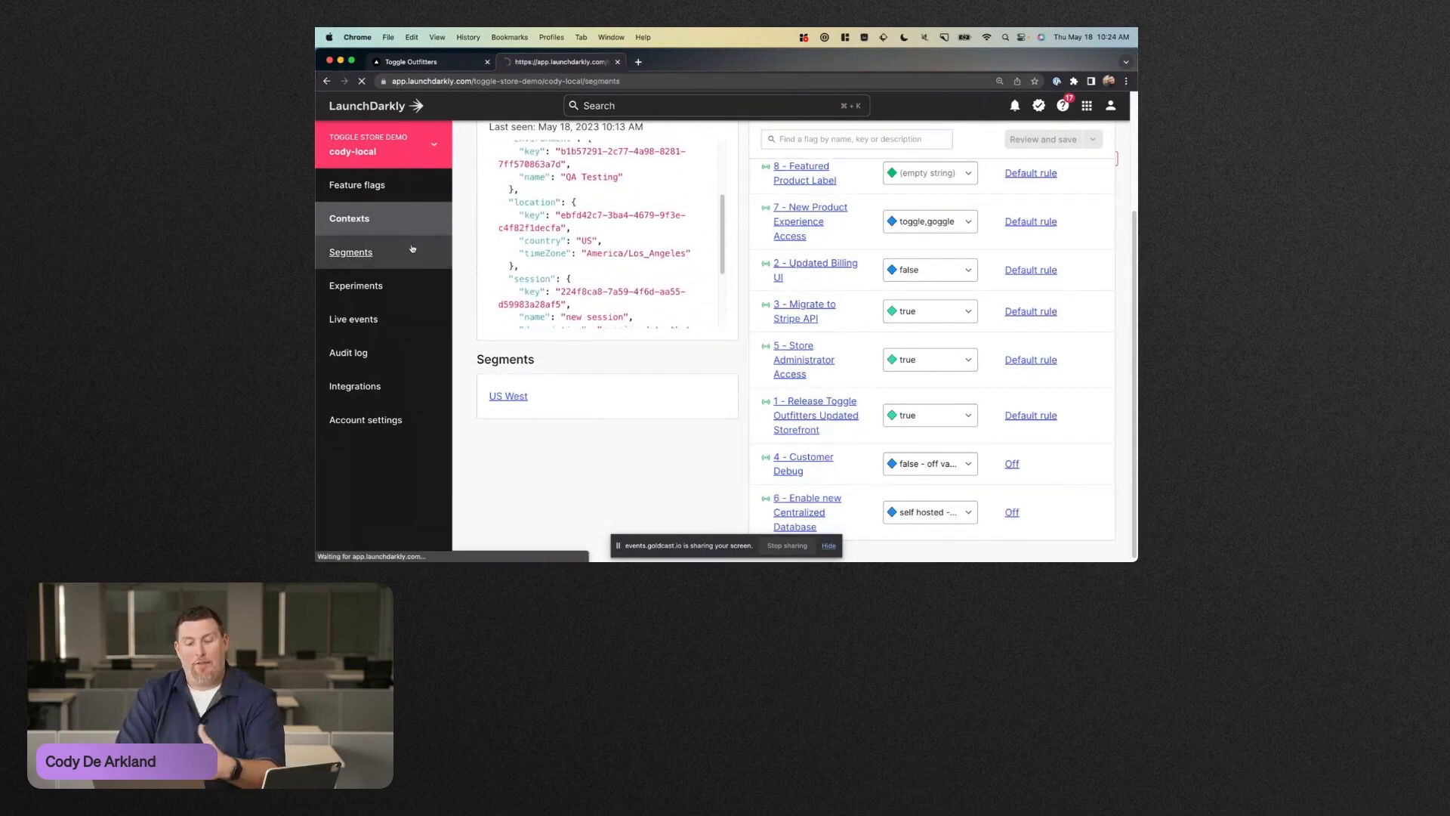
click(380, 198)
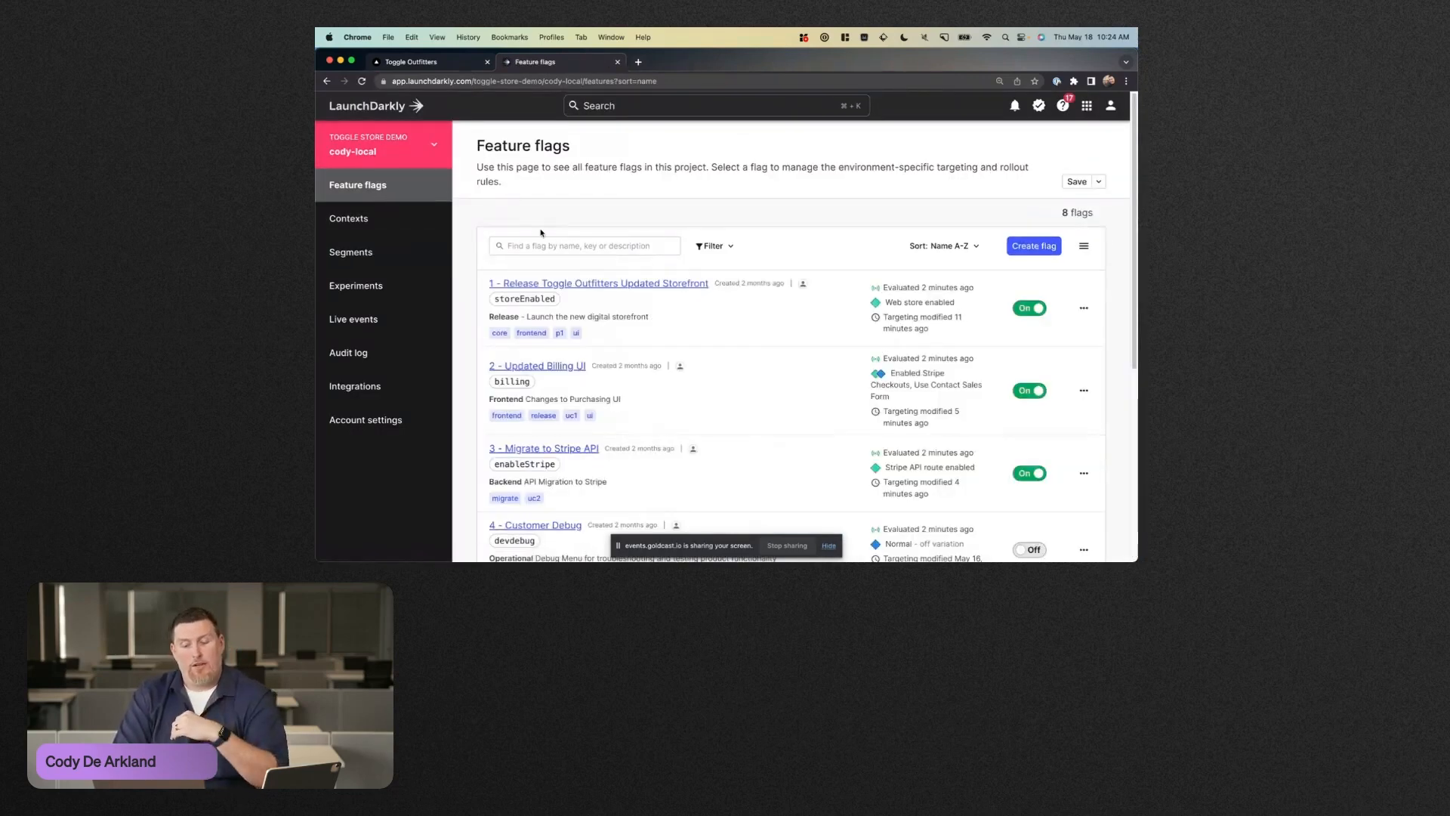